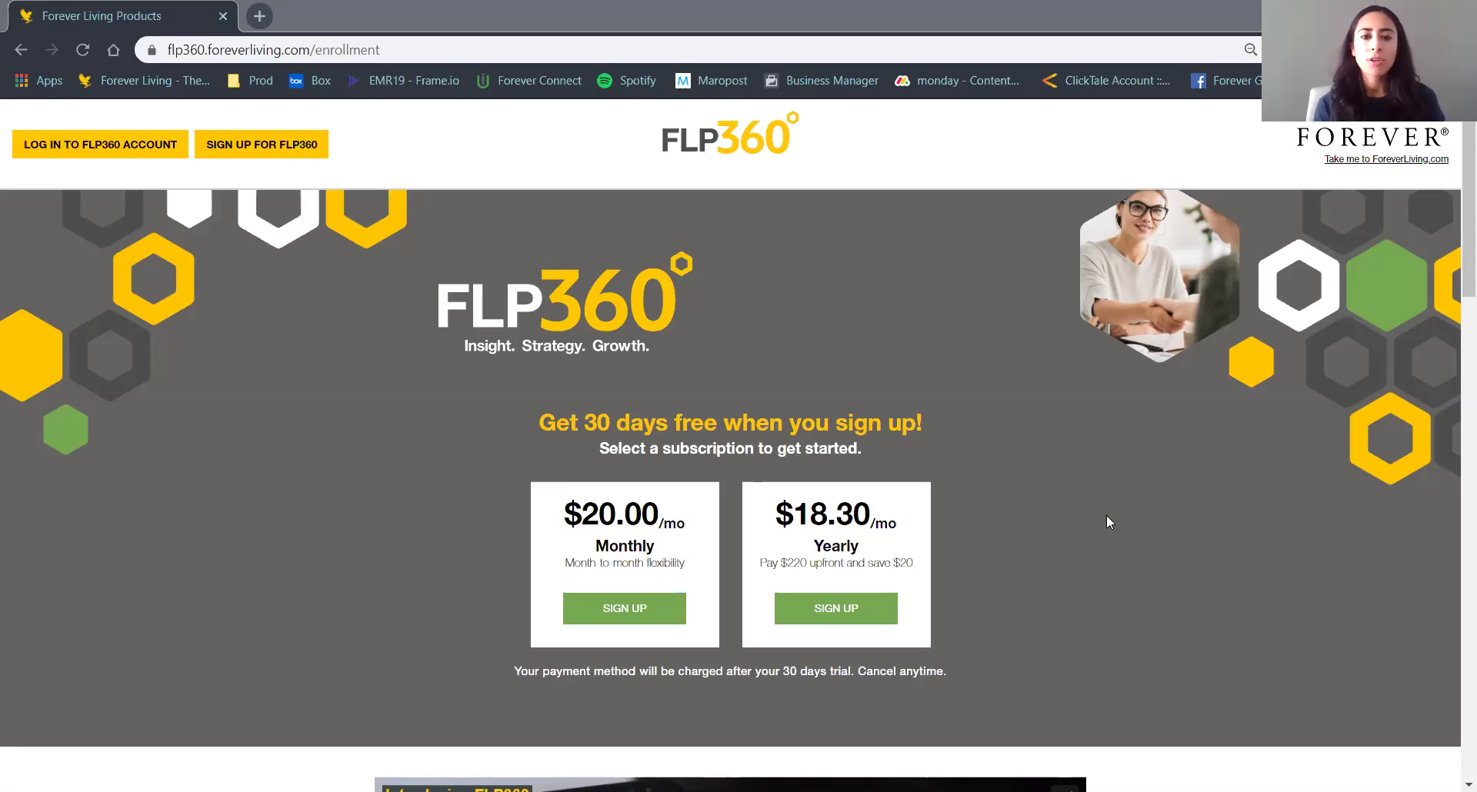
Scroll past the intro video to the What is FLP360? section on Insight, Strategy and Growth.
scroll(1106, 522, "down", 1)
scroll(1106, 523, "down", 1)
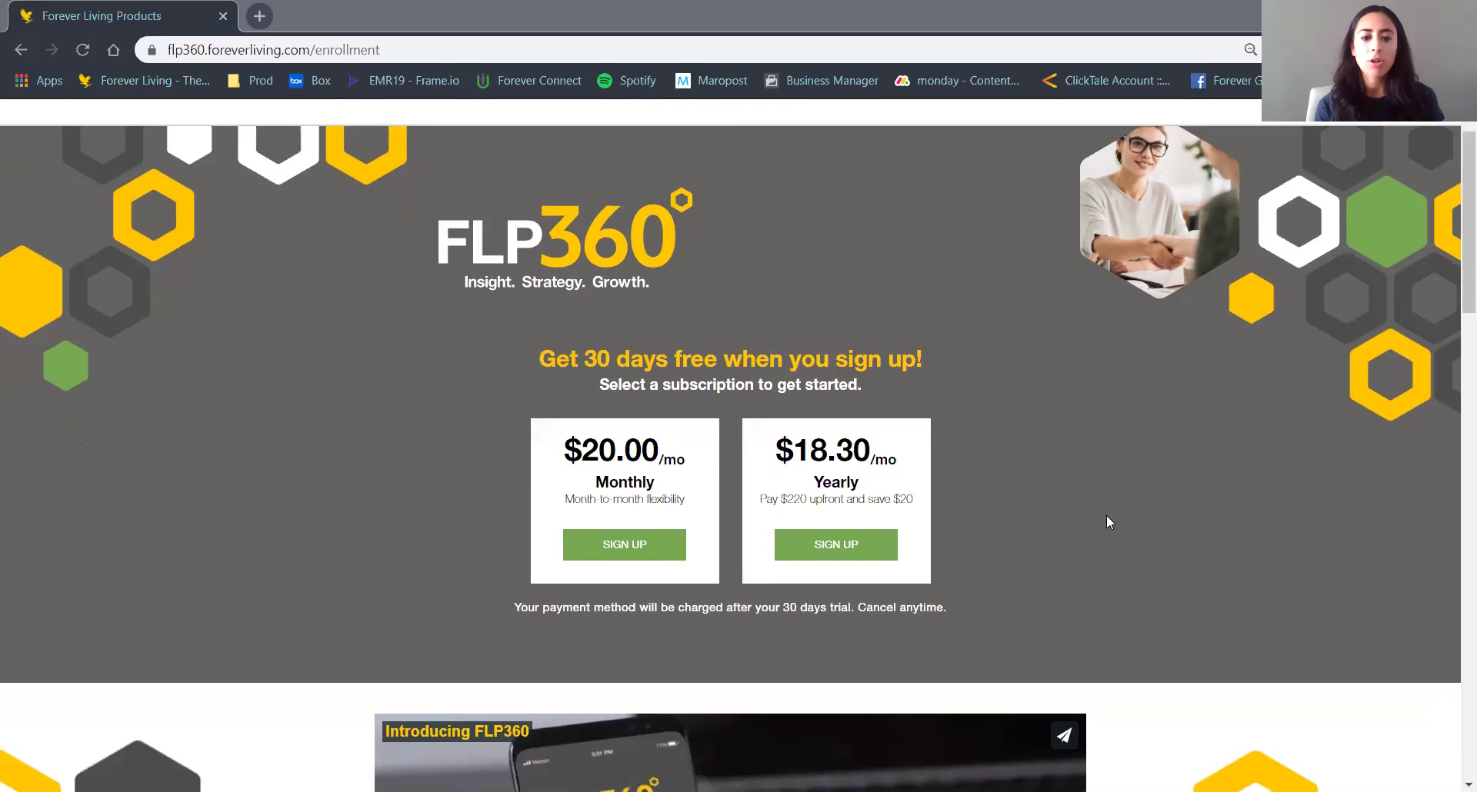
scroll(1106, 523, "down", 3)
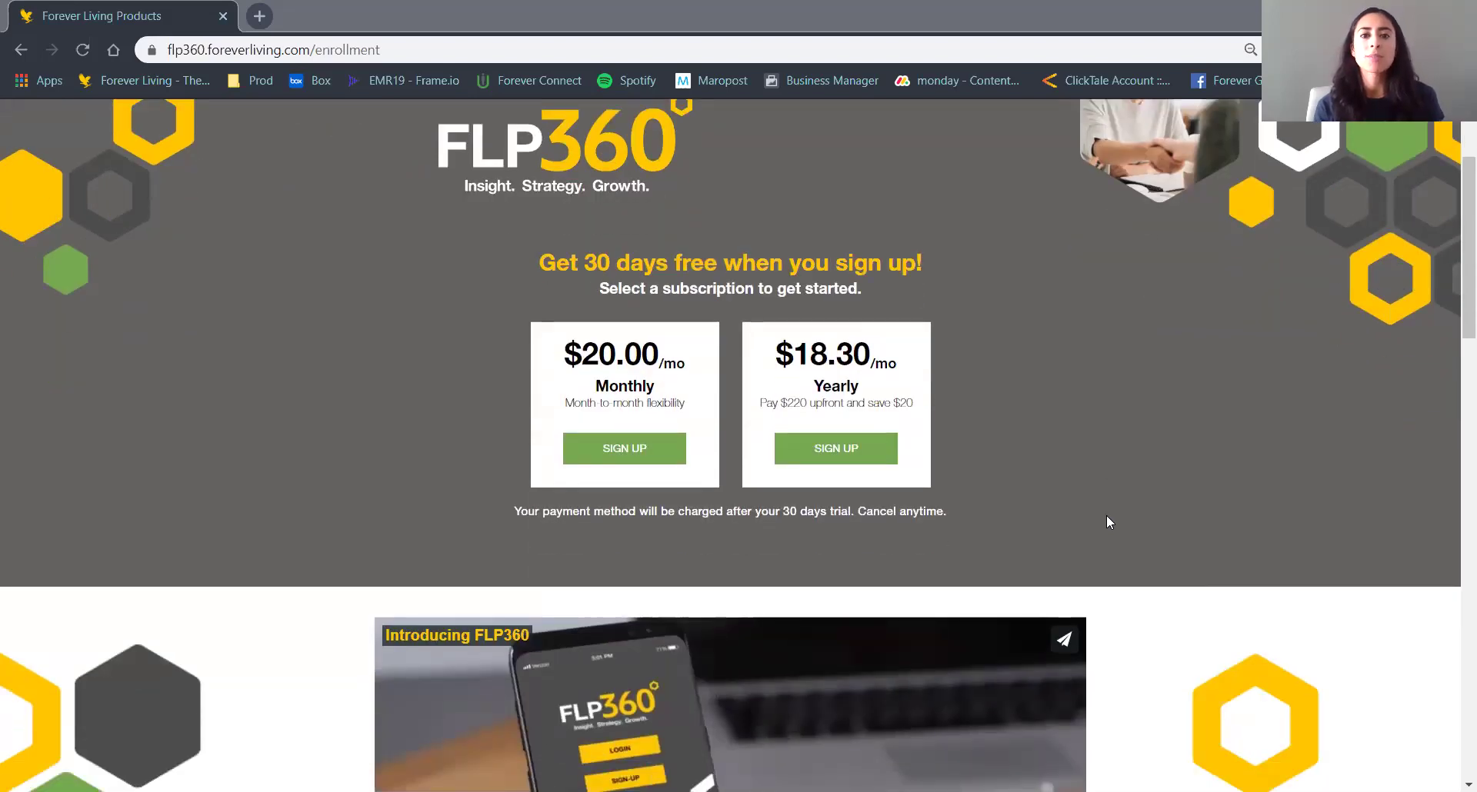
scroll(1175, 467, "down", 8)
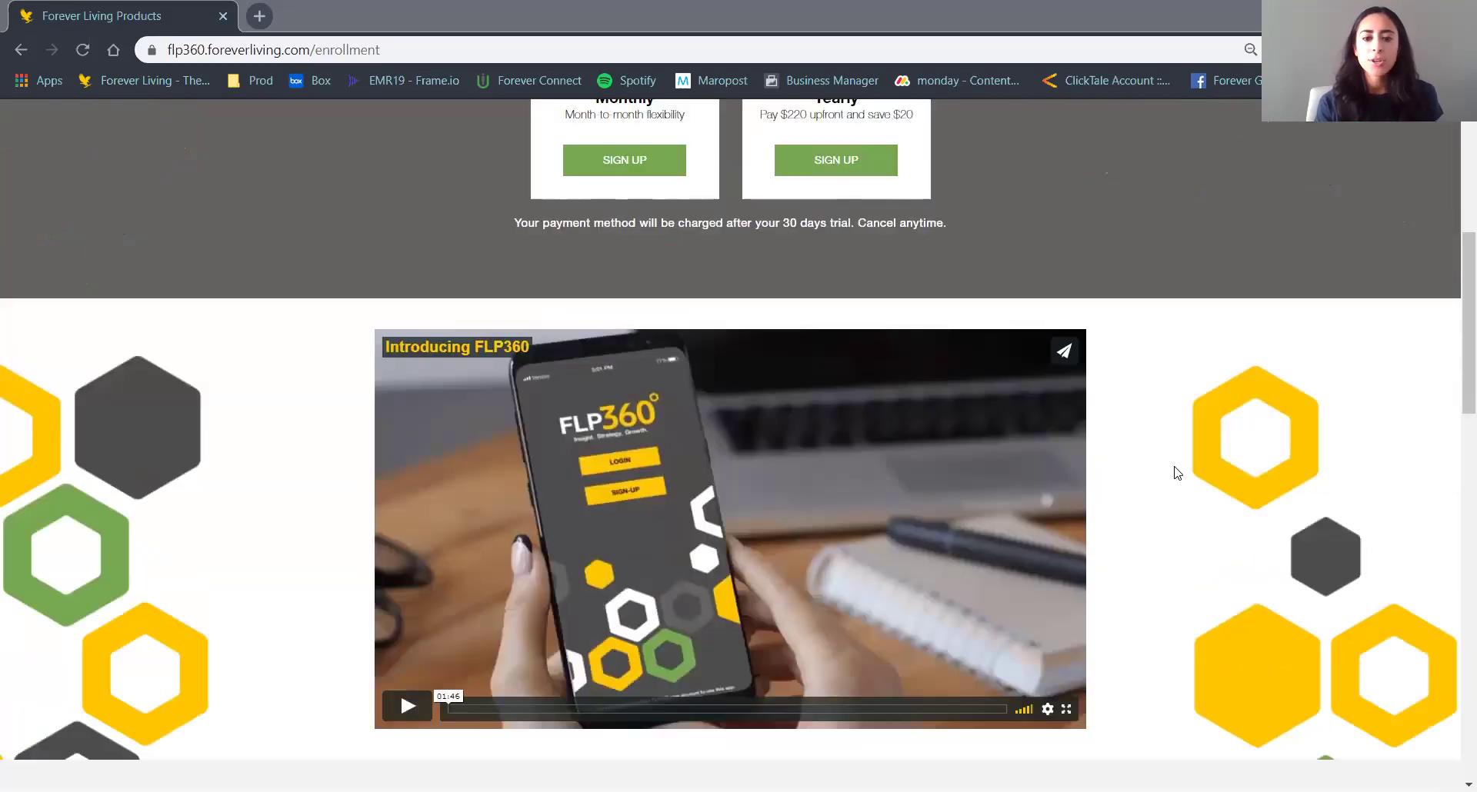
scroll(1177, 472, "down", 3)
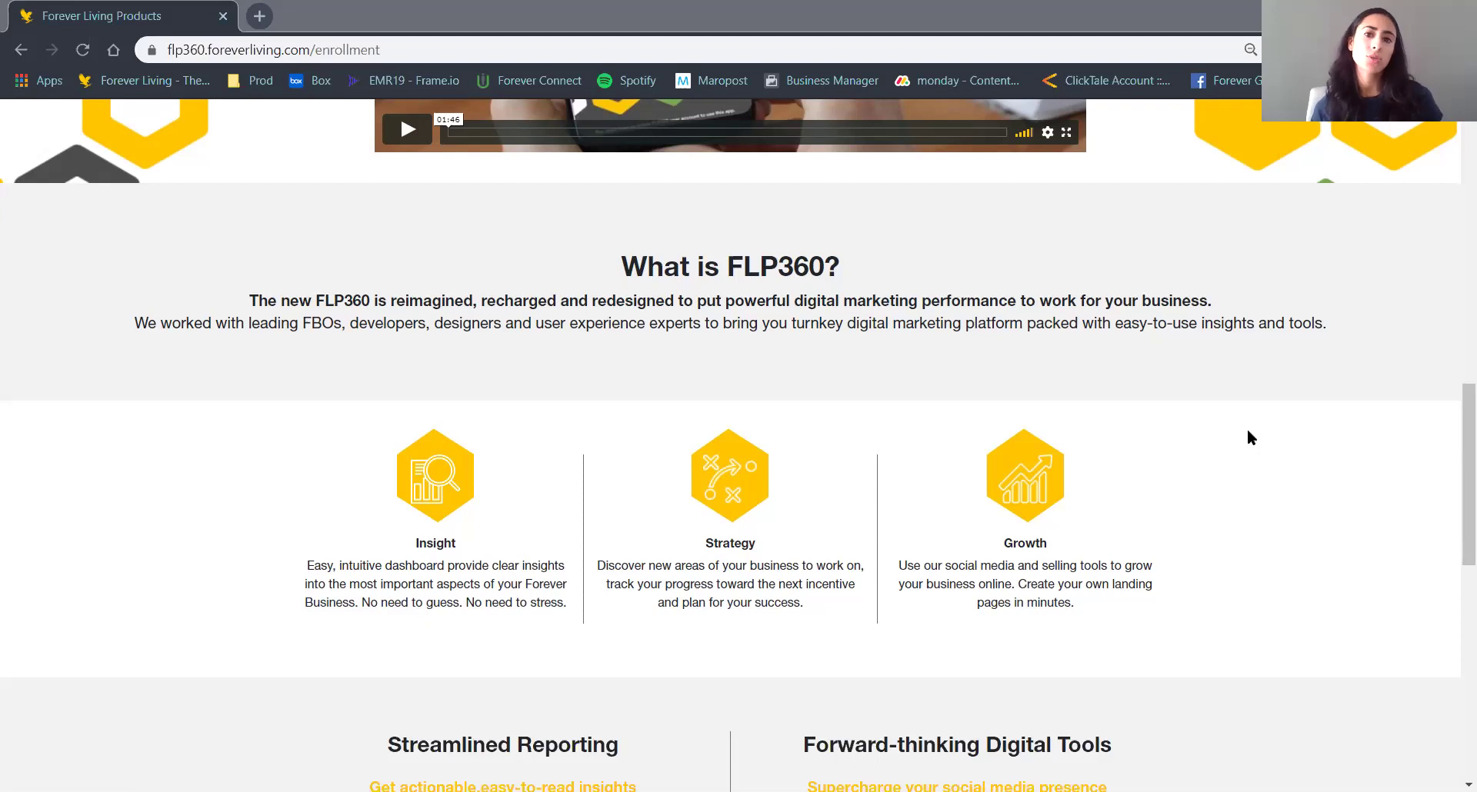
Scroll through Streamlined Reporting and Forward-thinking Digital Tools, then back up to the pricing offers.
scroll(1249, 436, "down", 6)
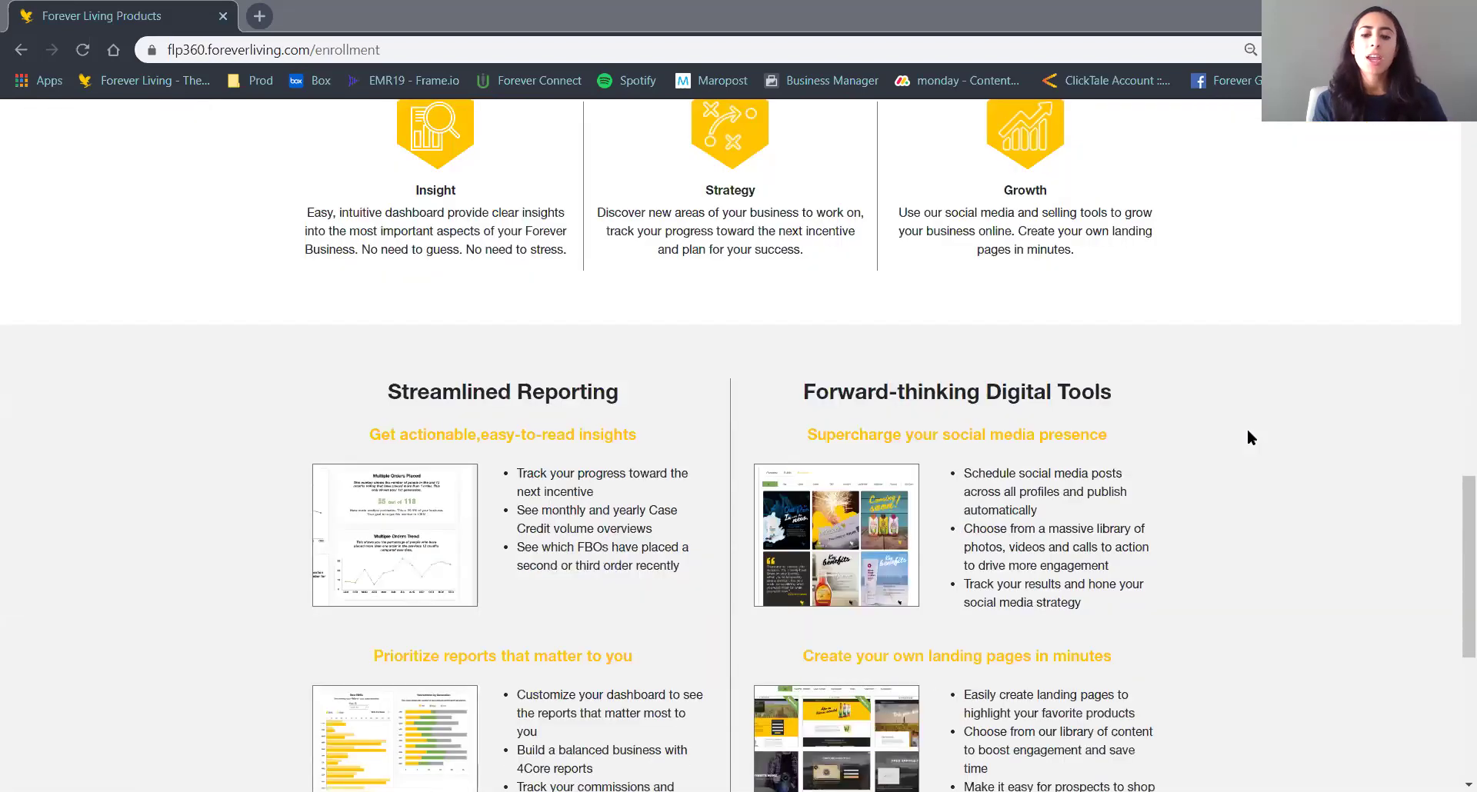
scroll(1248, 437, "down", 1)
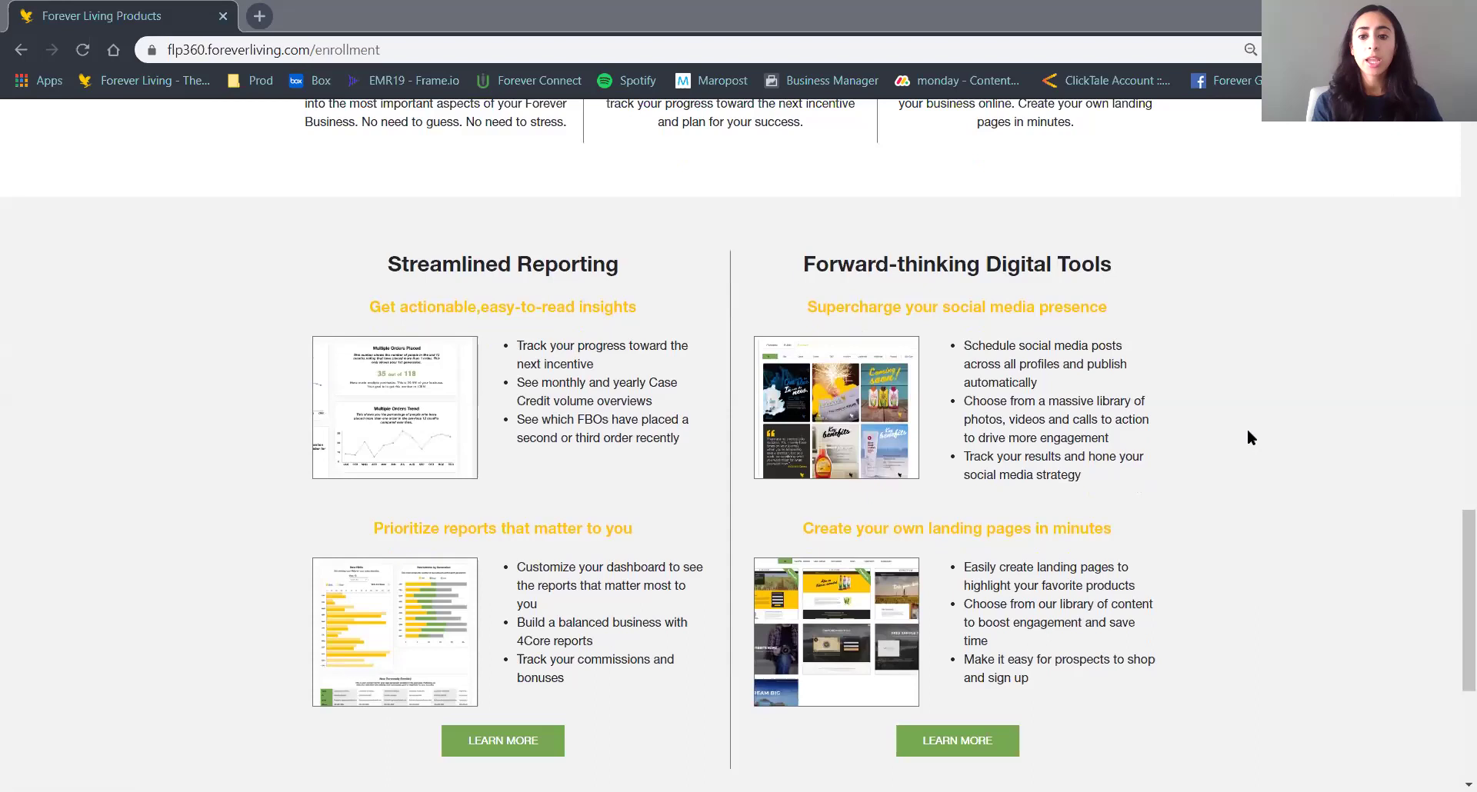
scroll(1248, 437, "down", 1)
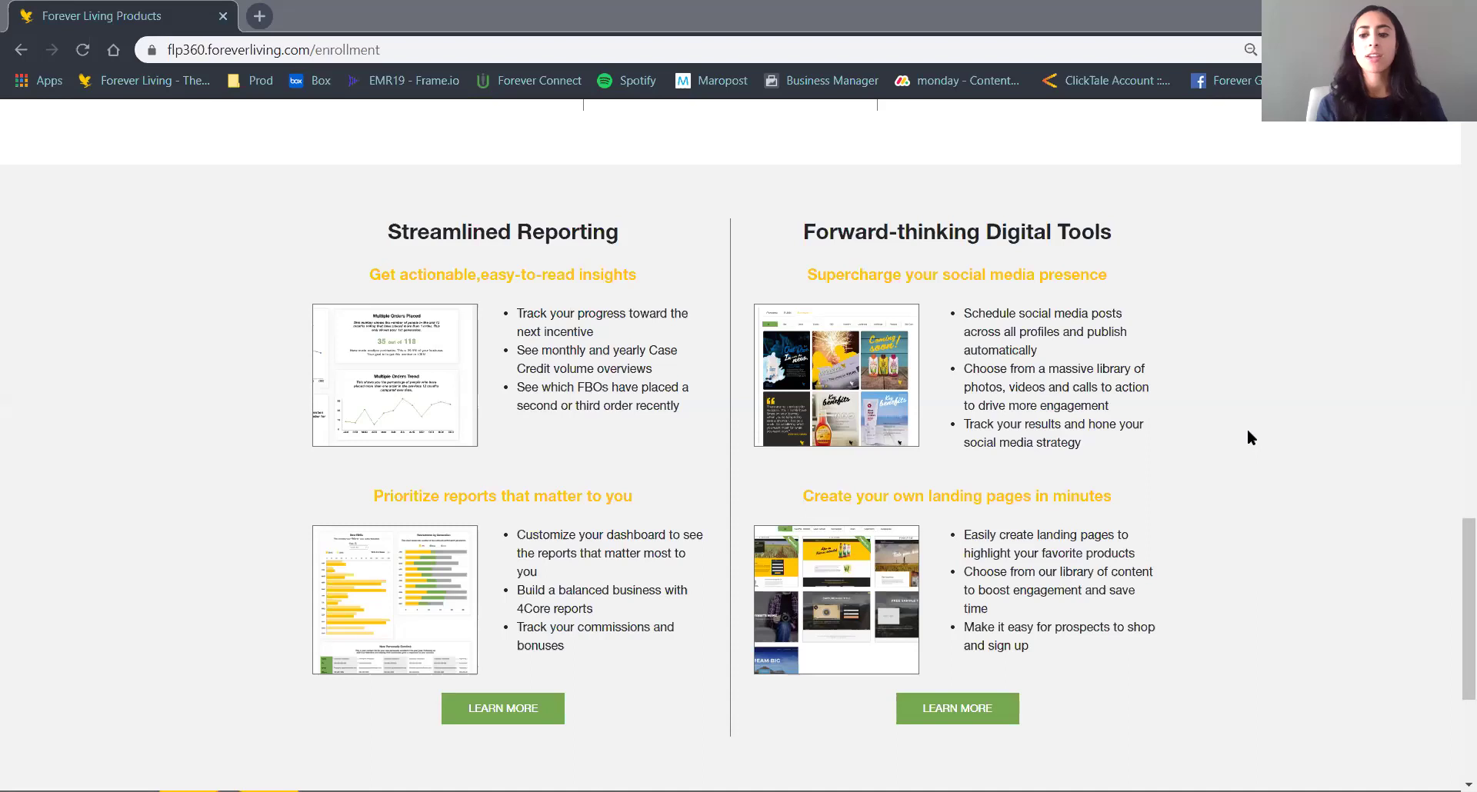
scroll(1248, 431, "up", 4)
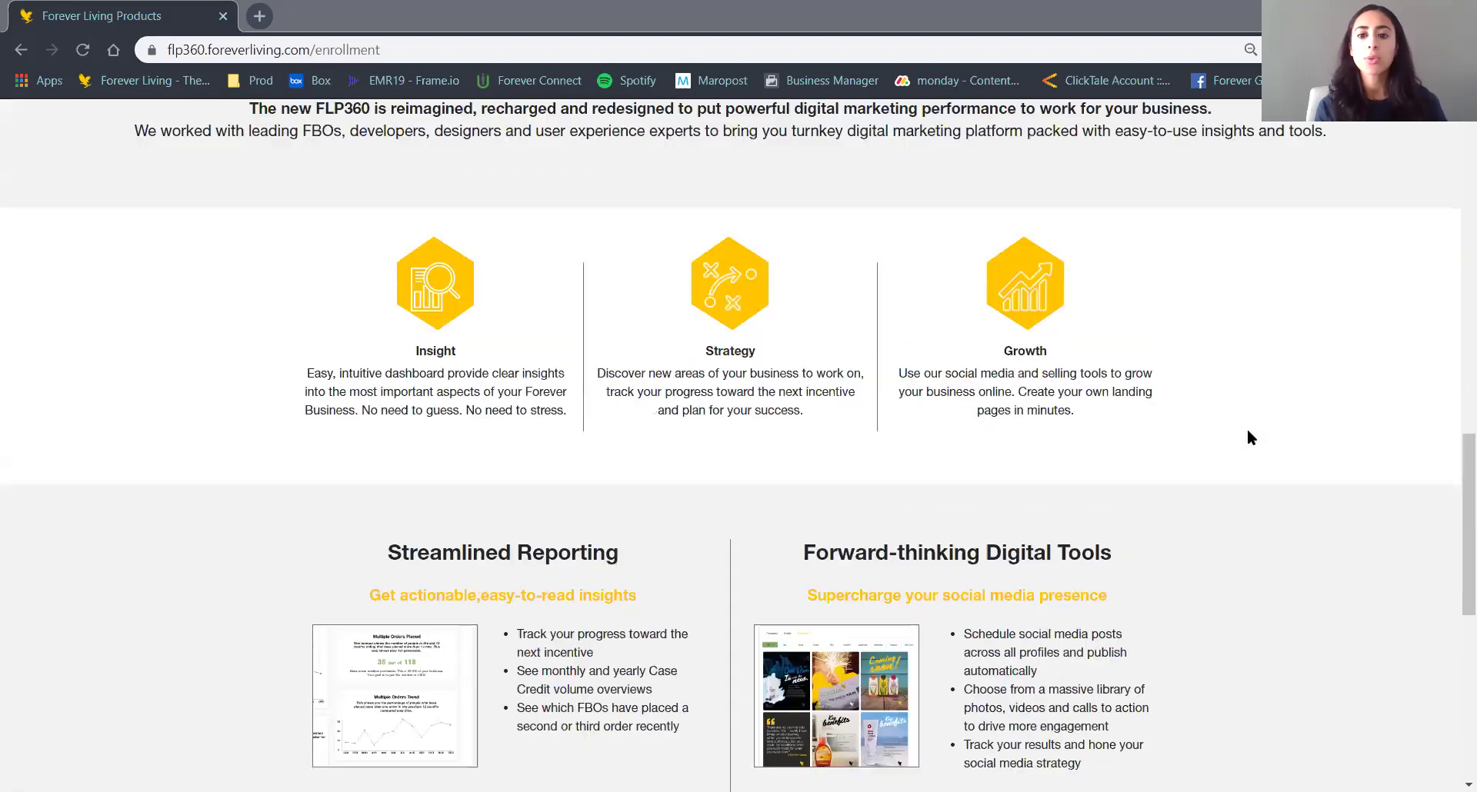
scroll(1248, 431, "up", 7)
scroll(1248, 431, "up", 7)
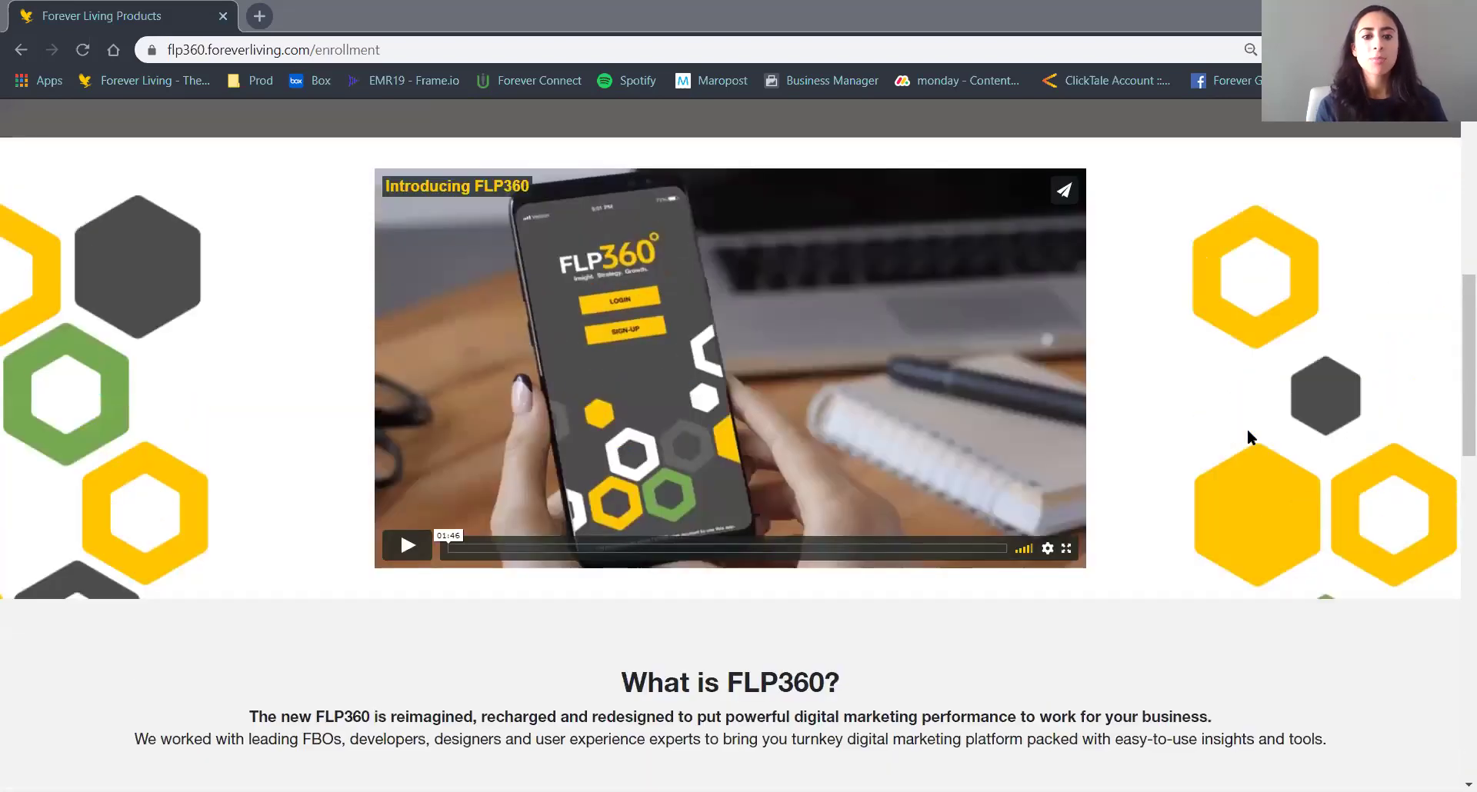
scroll(1248, 437, "up", 2)
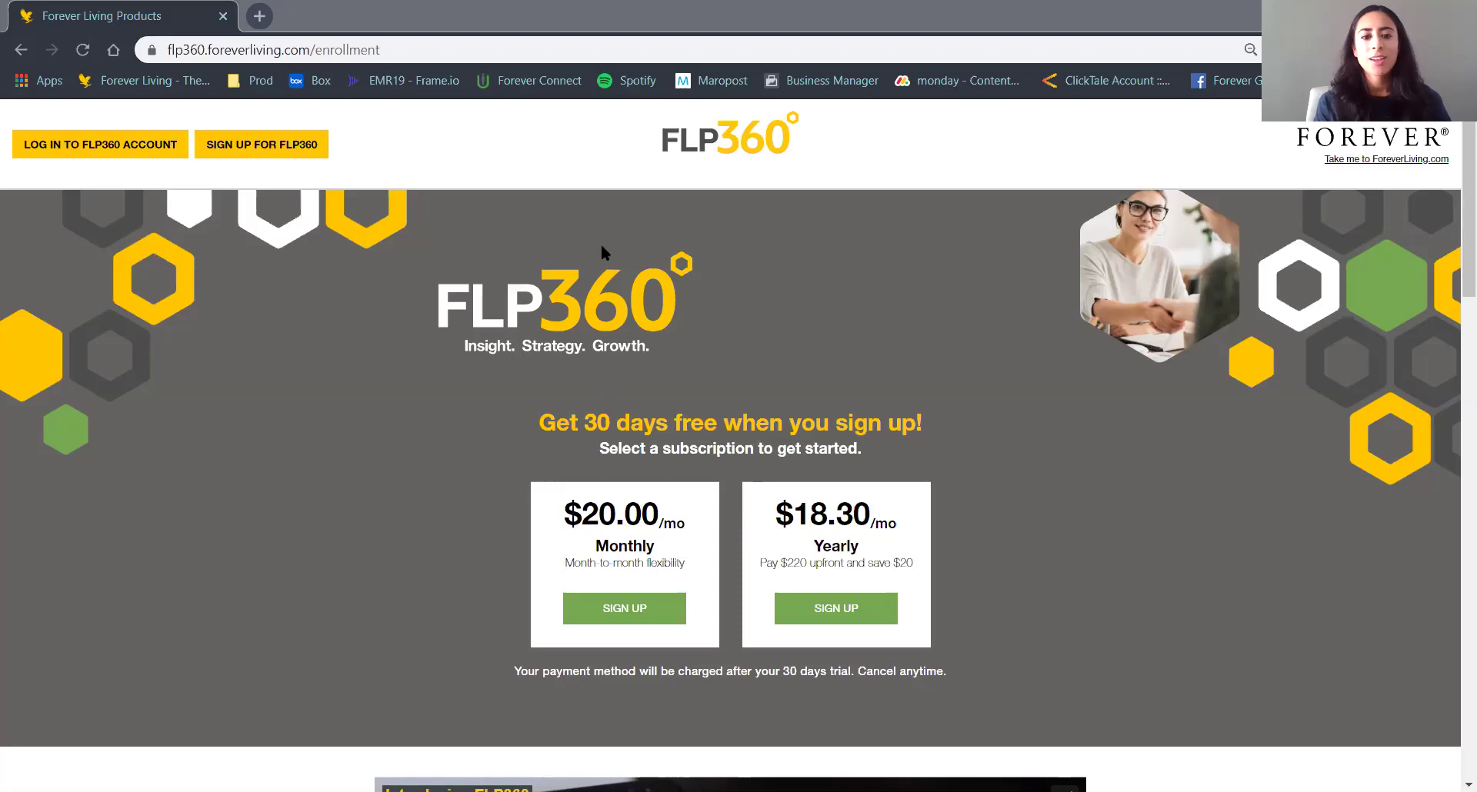
Open the FLP360 account login page and sign in with the login ID and account password.
left_click(459, 368)
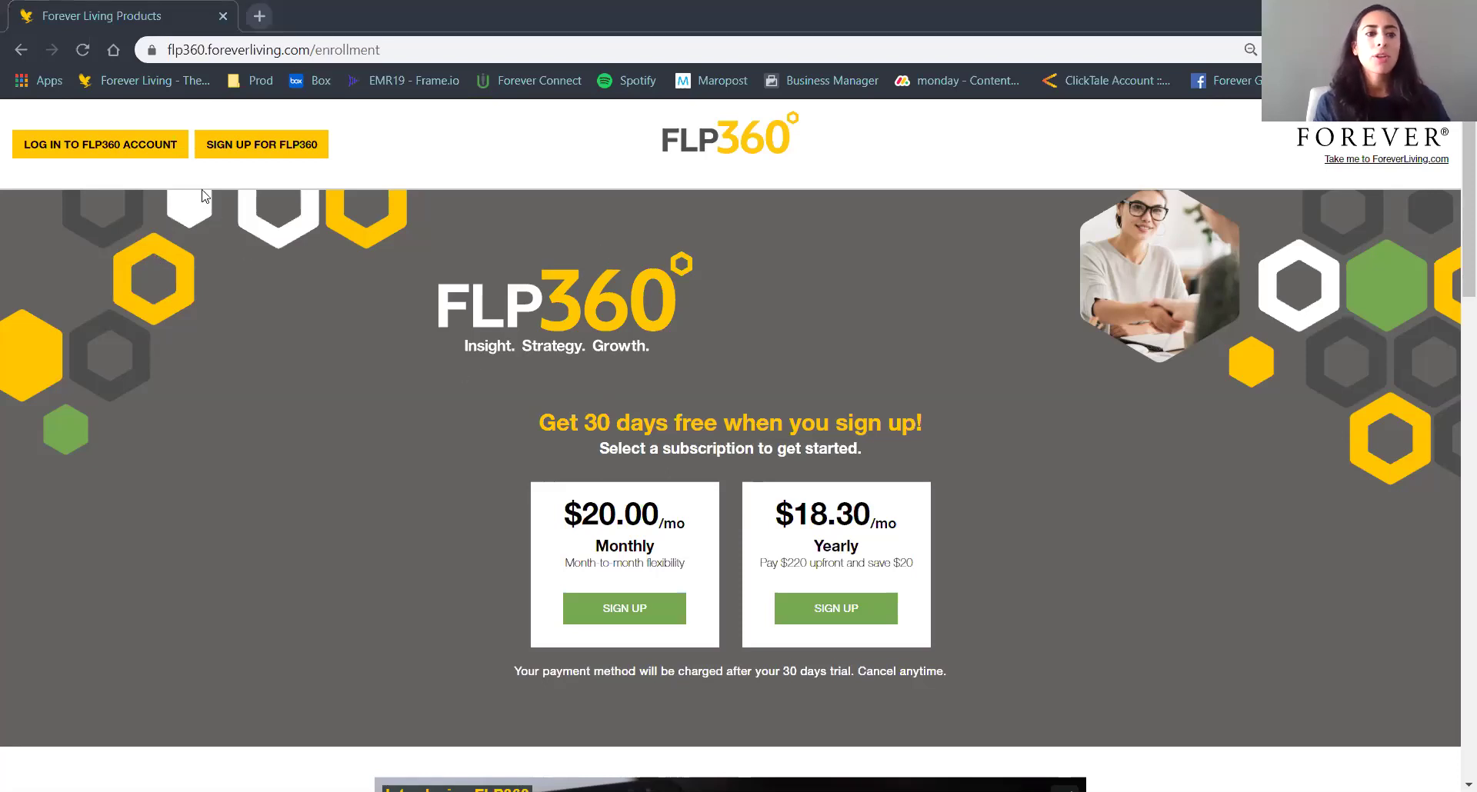
left_click(154, 161)
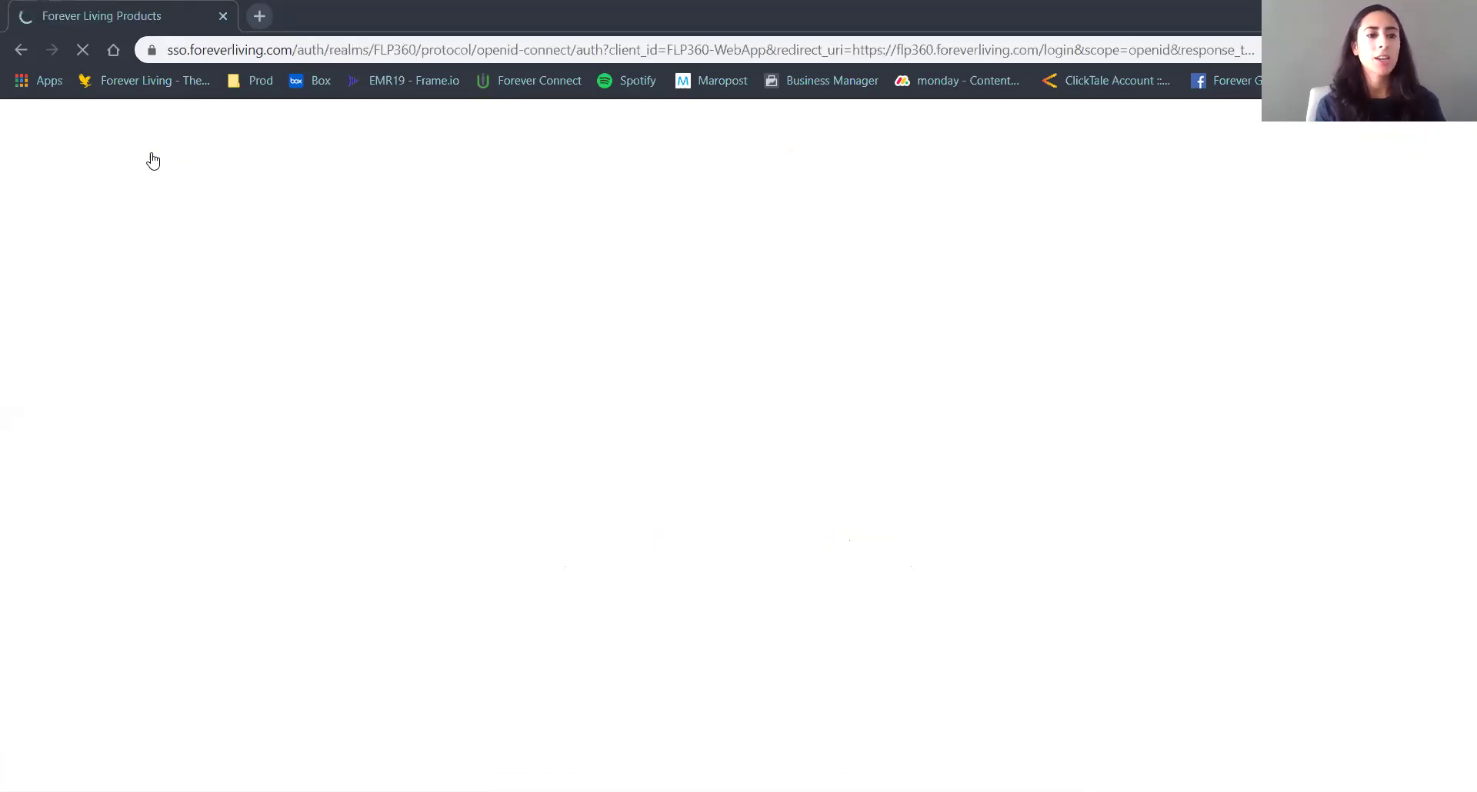
left_click(590, 408)
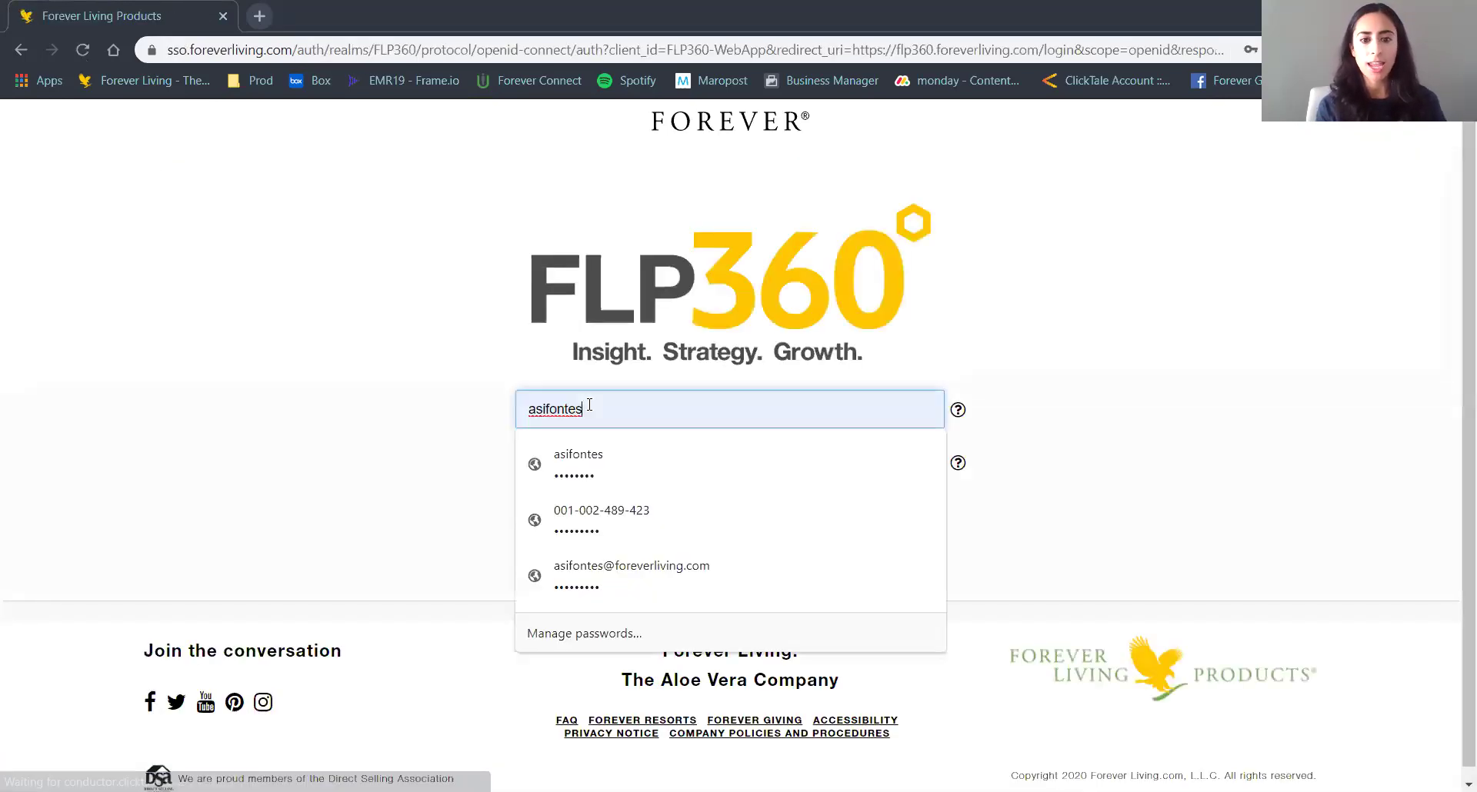
left_click(448, 496)
double_click(616, 407)
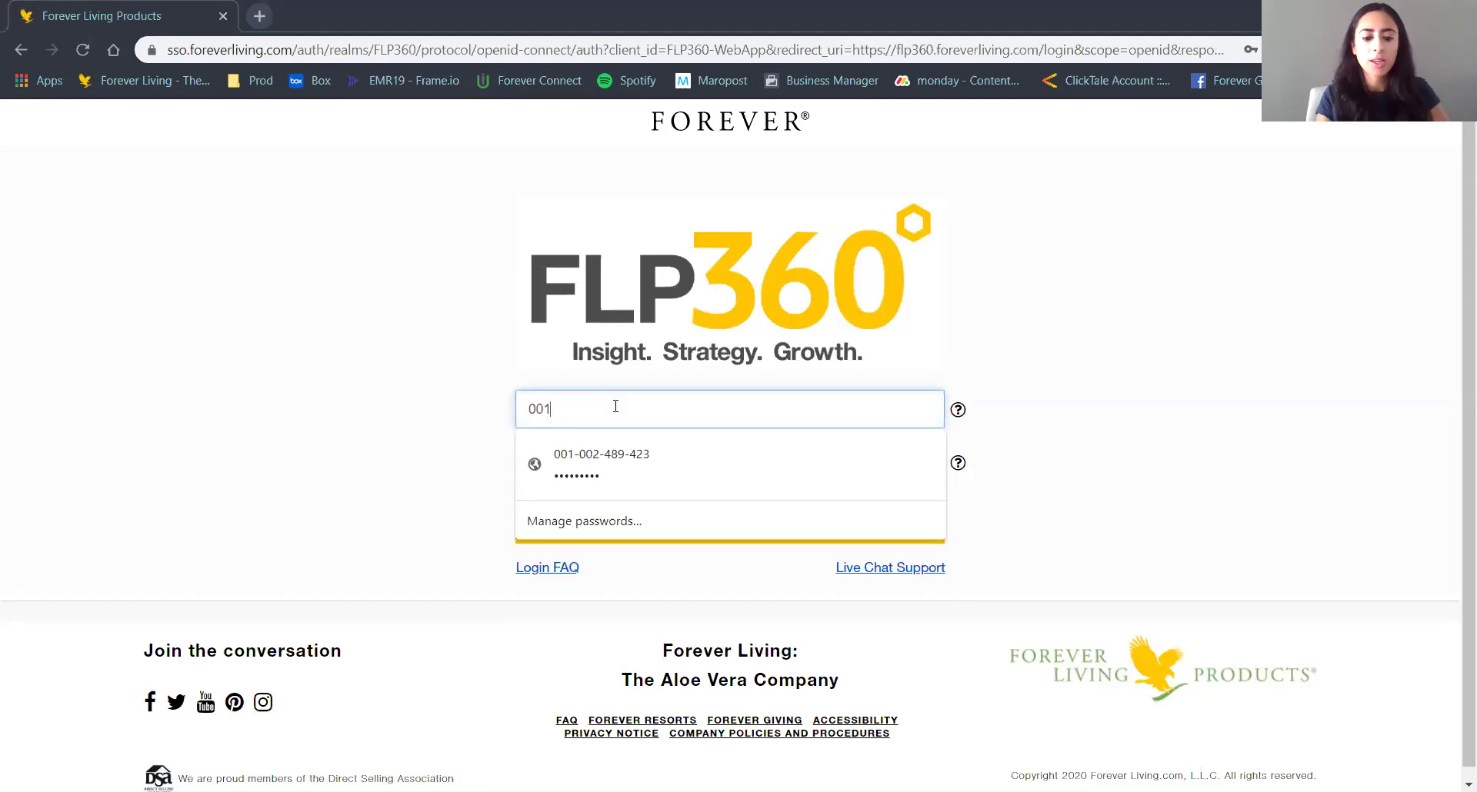
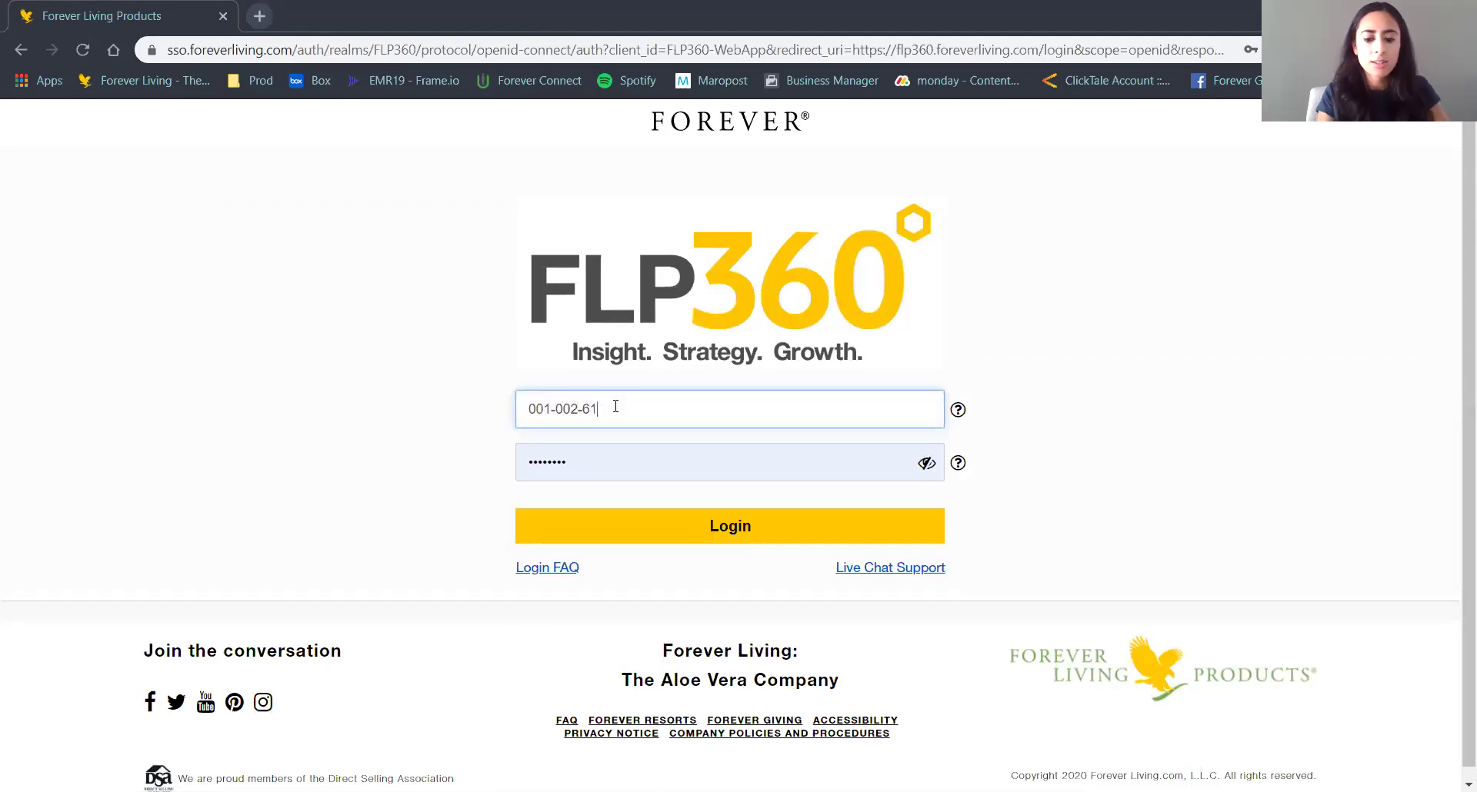
key("BackSpace")
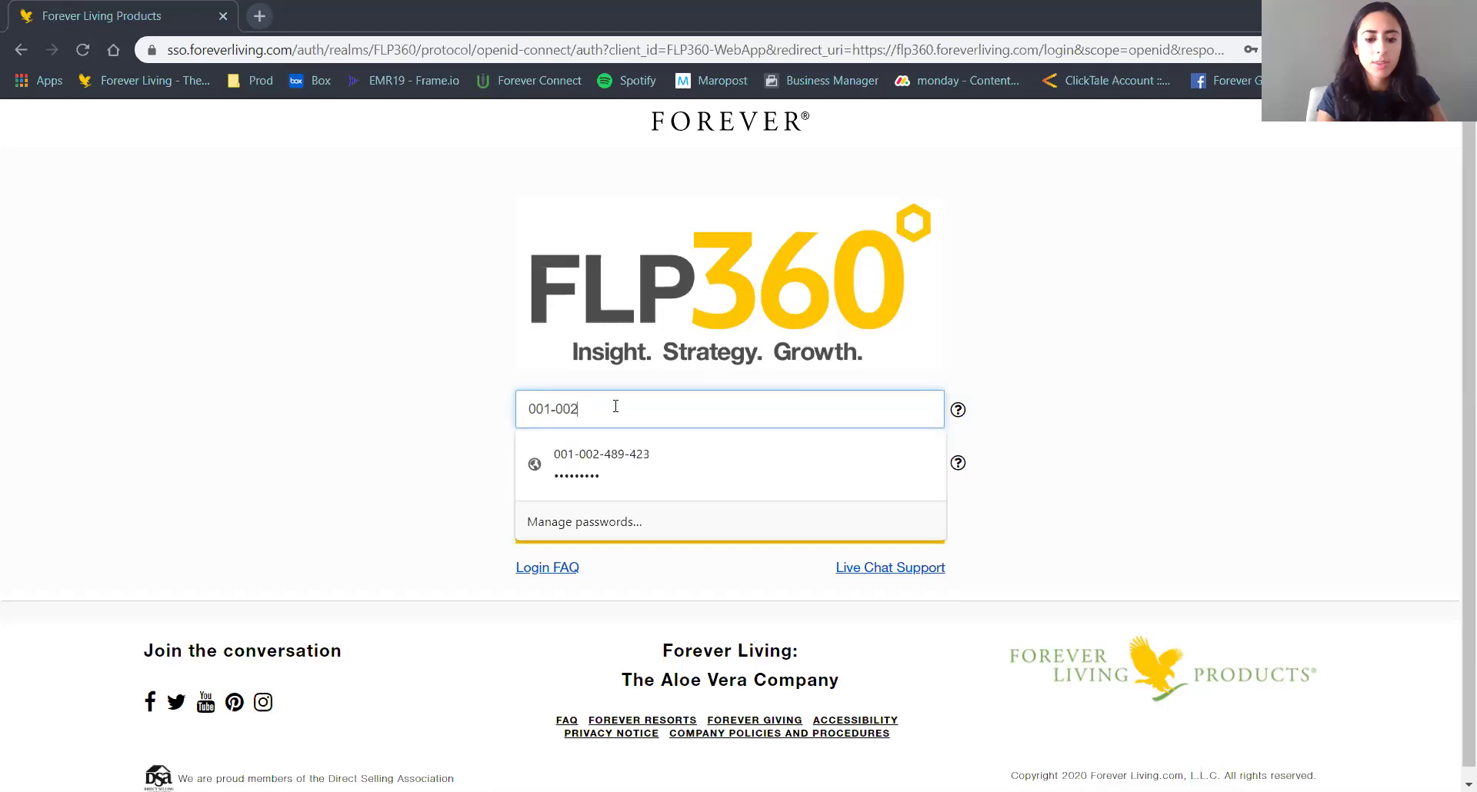
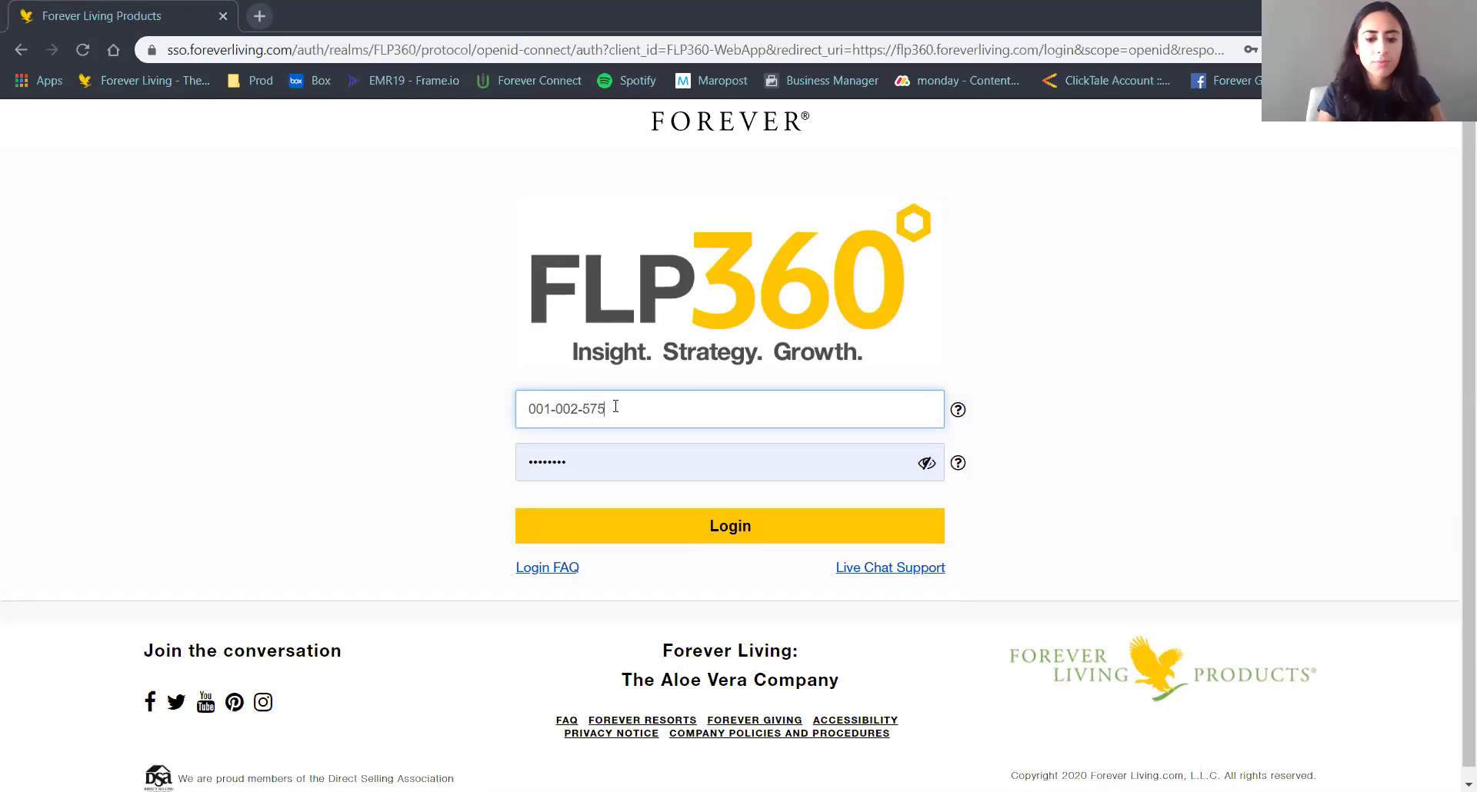
key("Tab")
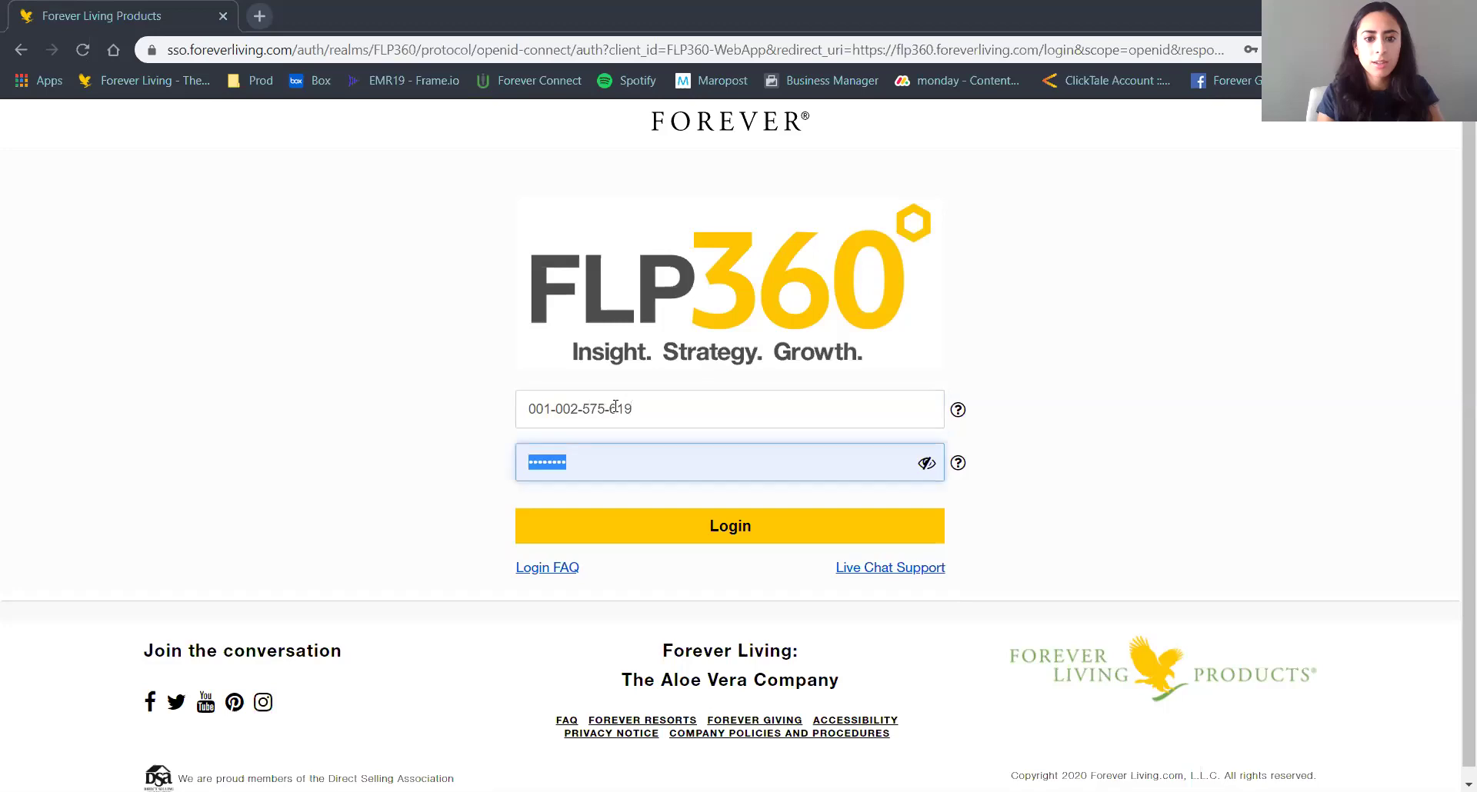
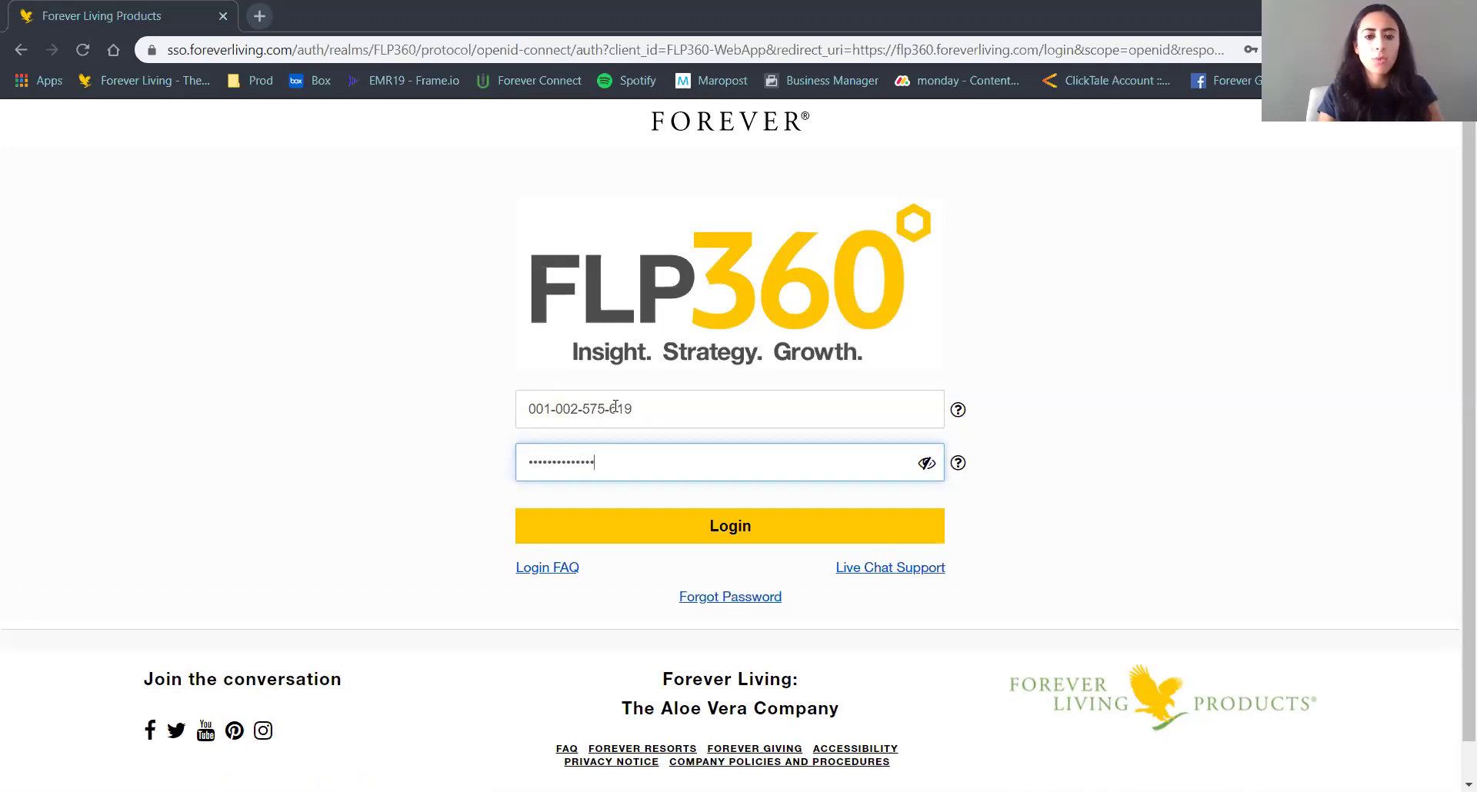
key("Return")
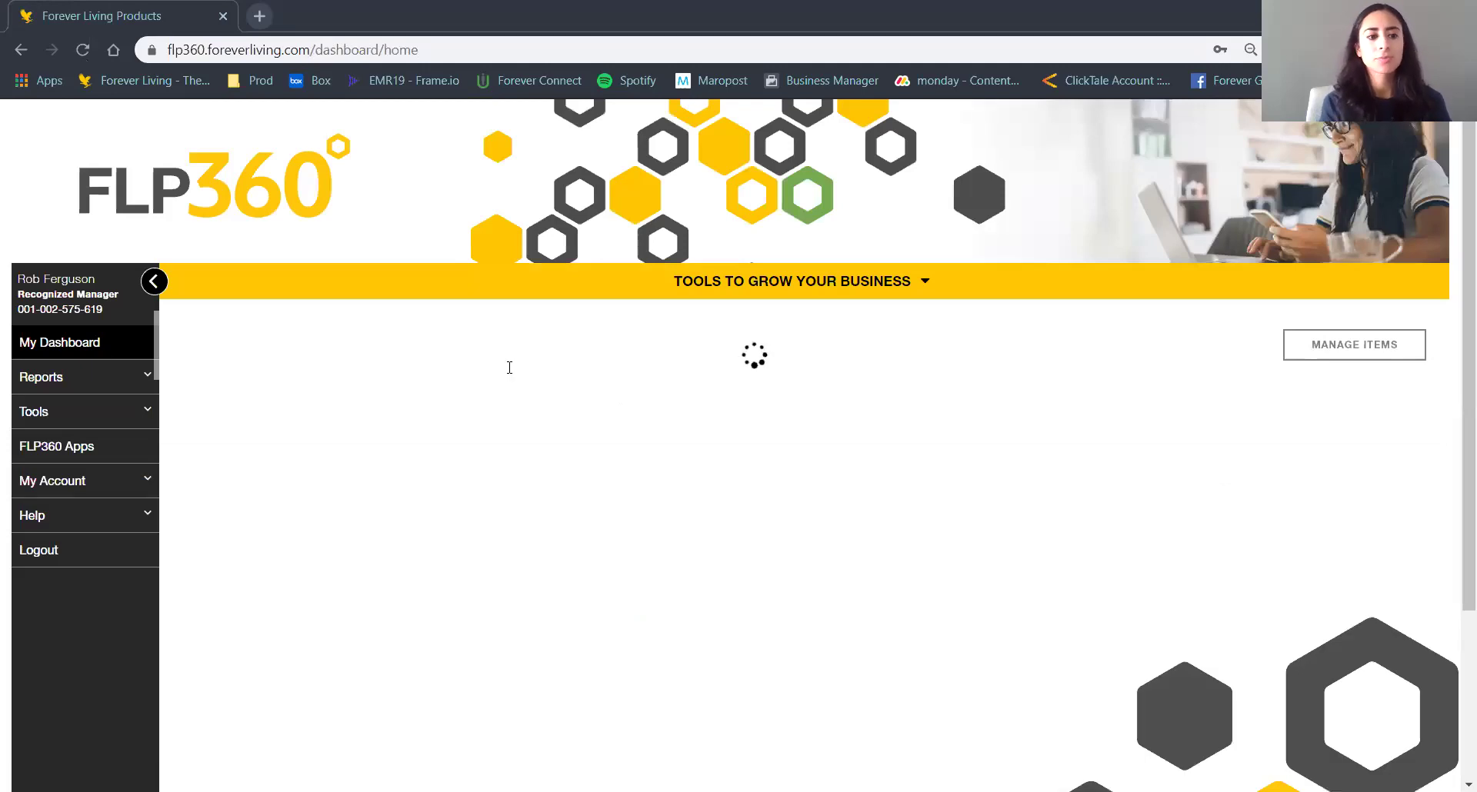
Collapse and re-expand the sidebar, then open Activity Feed under Tools.
left_click(154, 282)
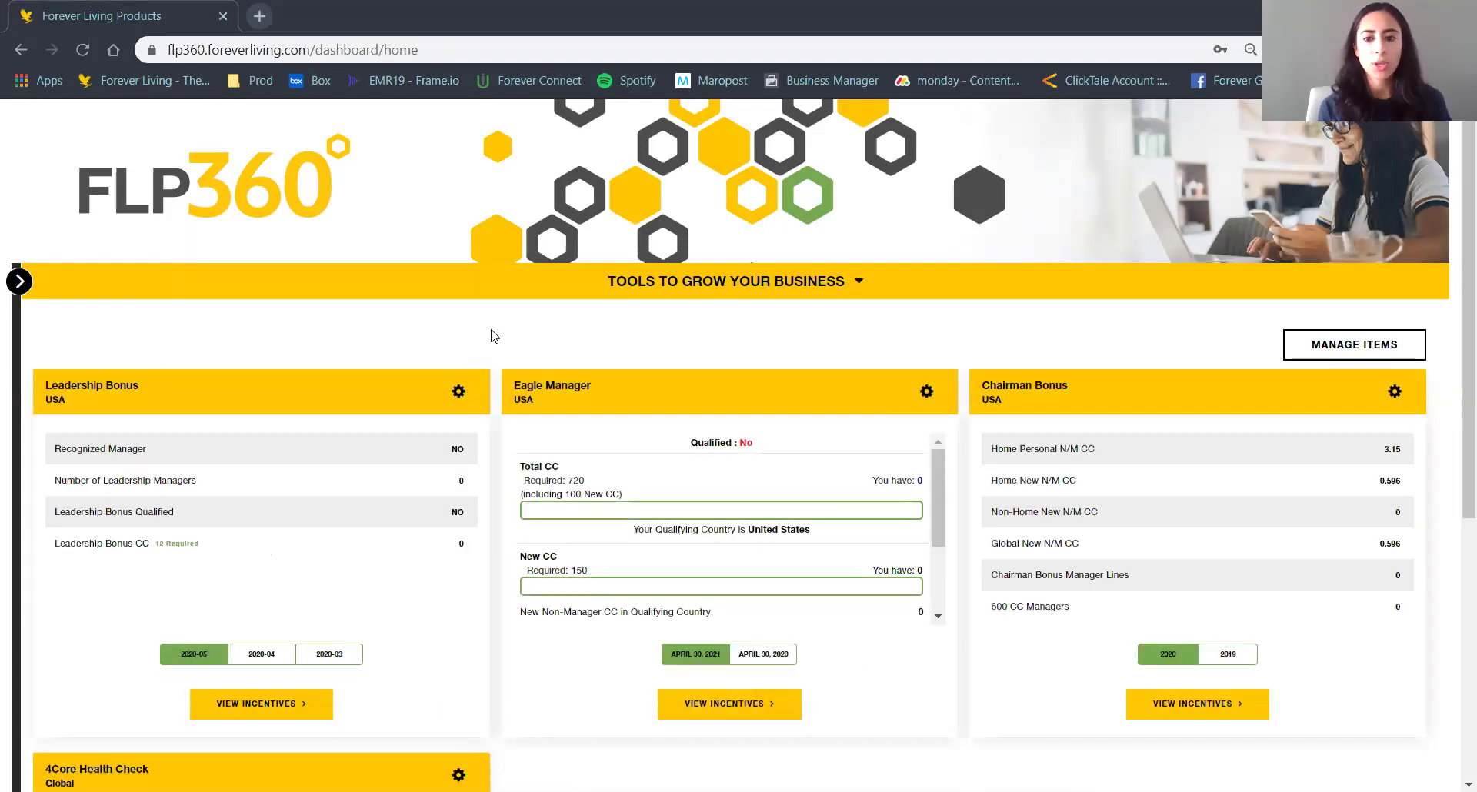
left_click(19, 281)
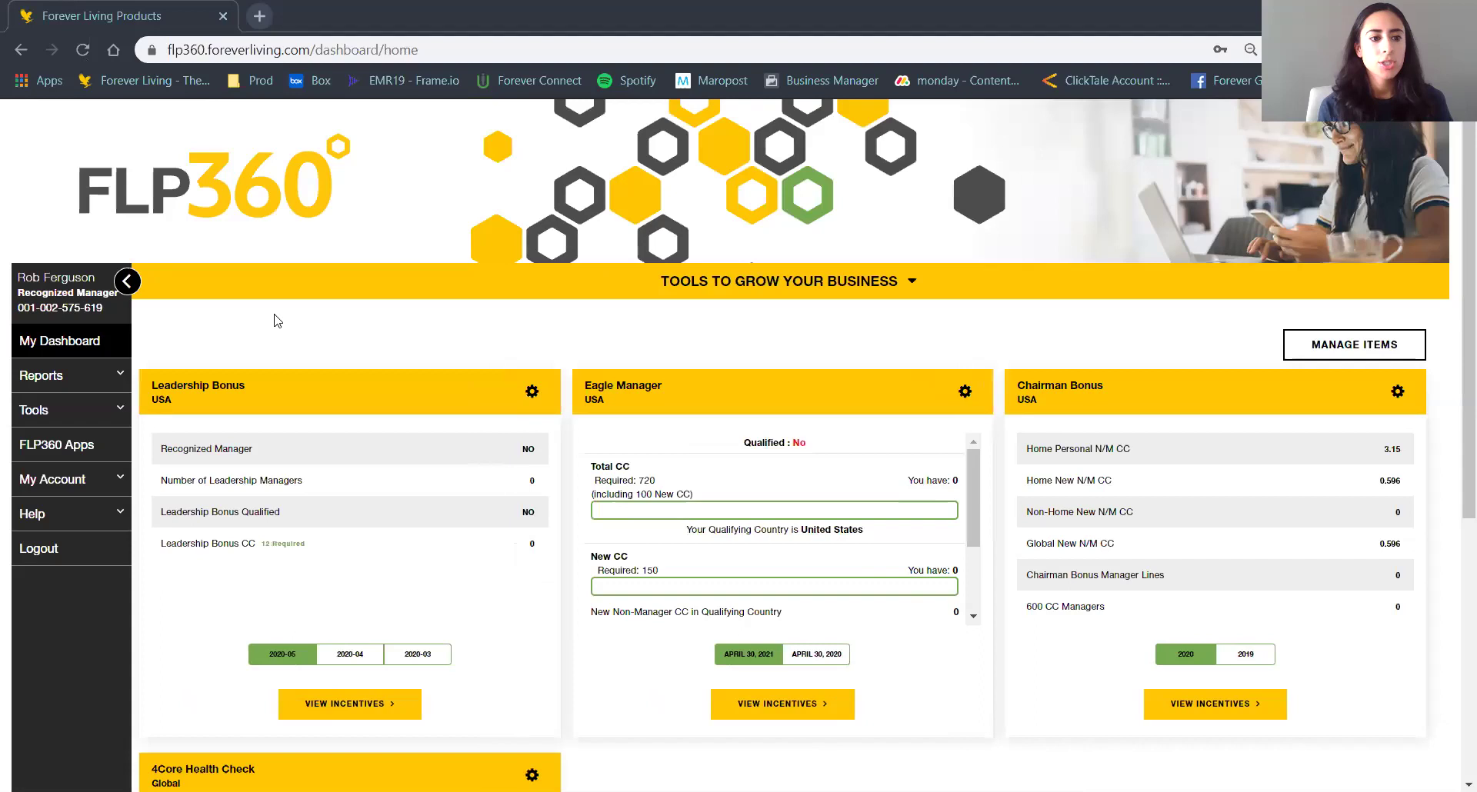
left_click(103, 414)
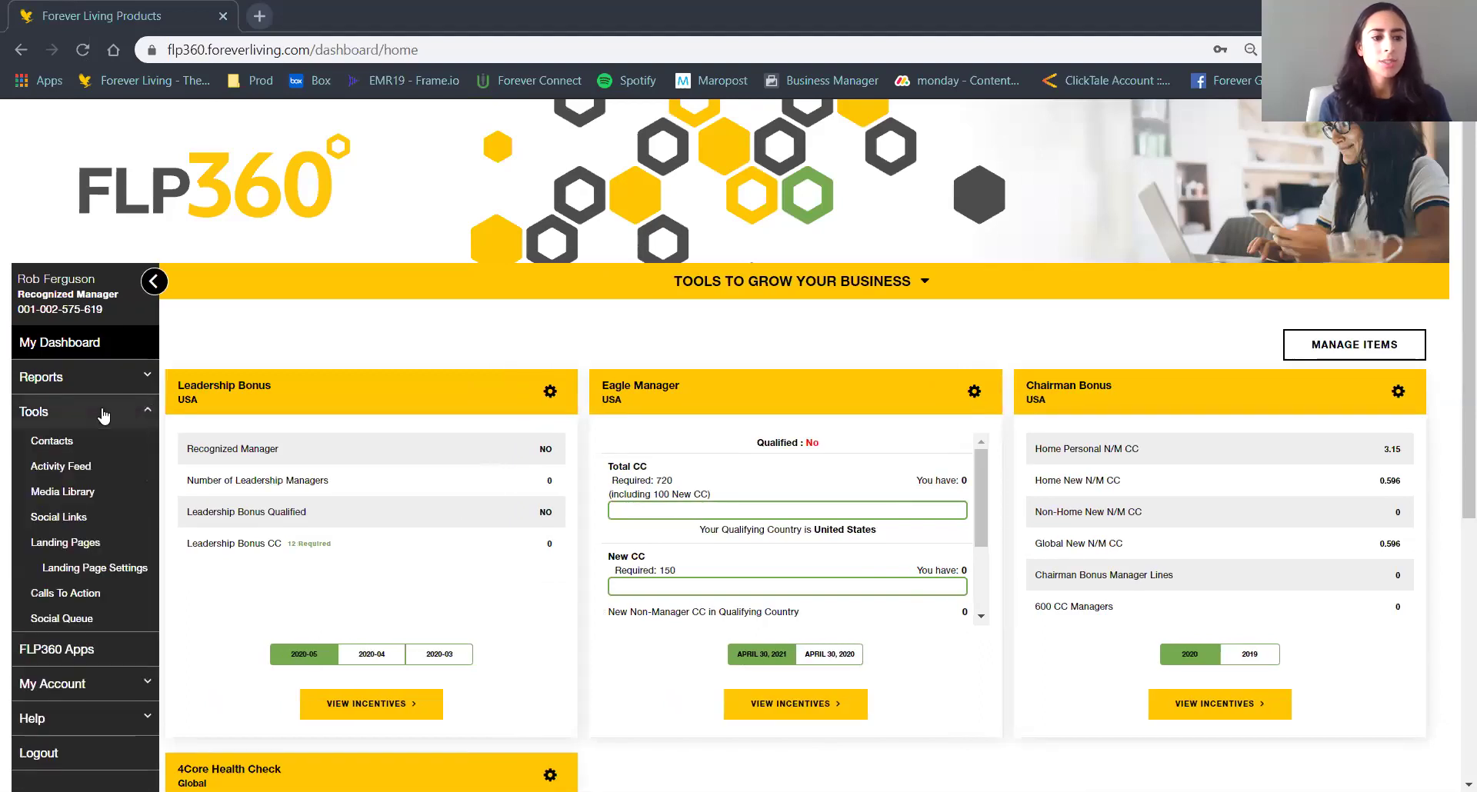
left_click(40, 466)
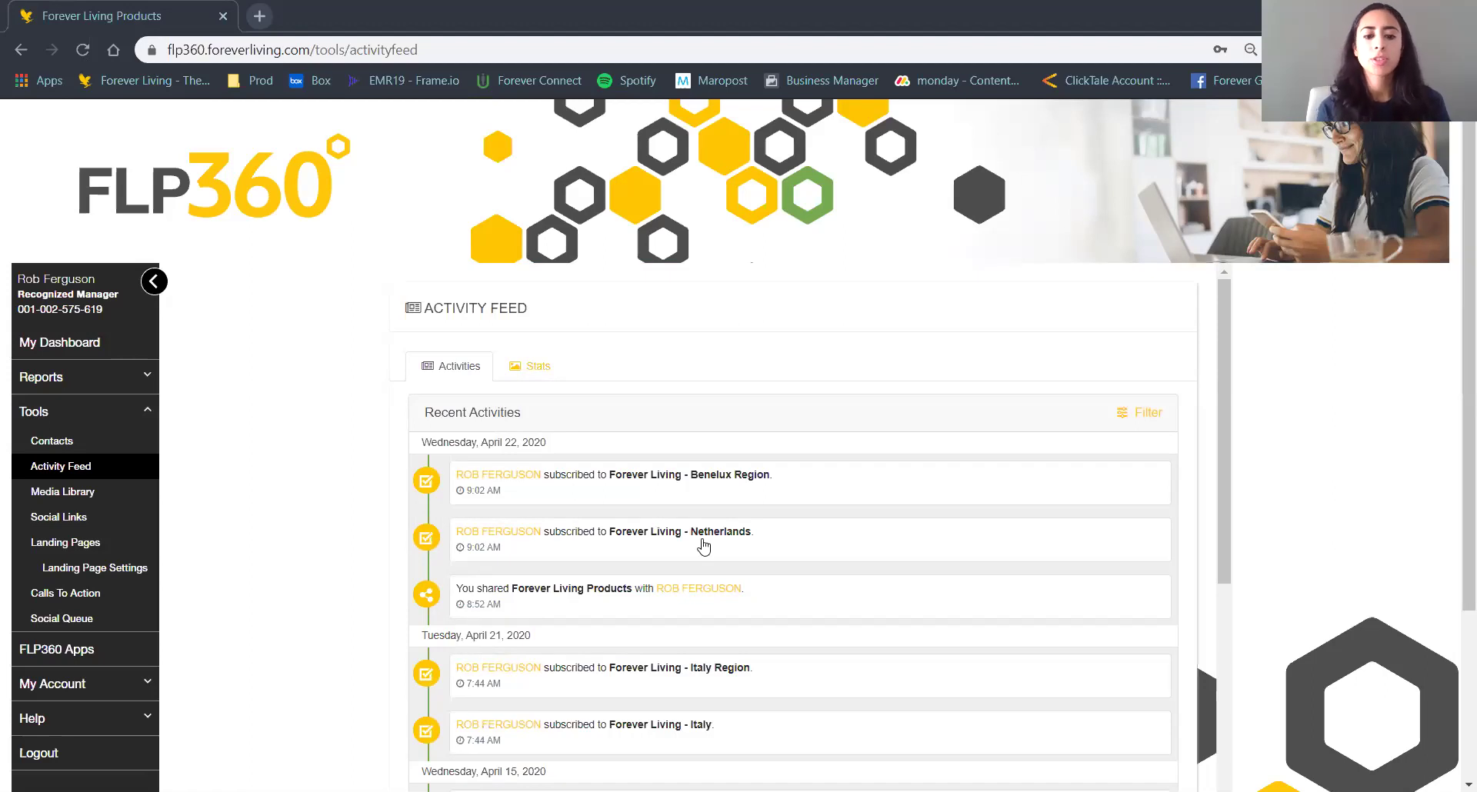
Scroll through the Activity Feed, return to the top, and open the Filter Activities dialog.
left_click_drag(1220, 390, 1223, 451)
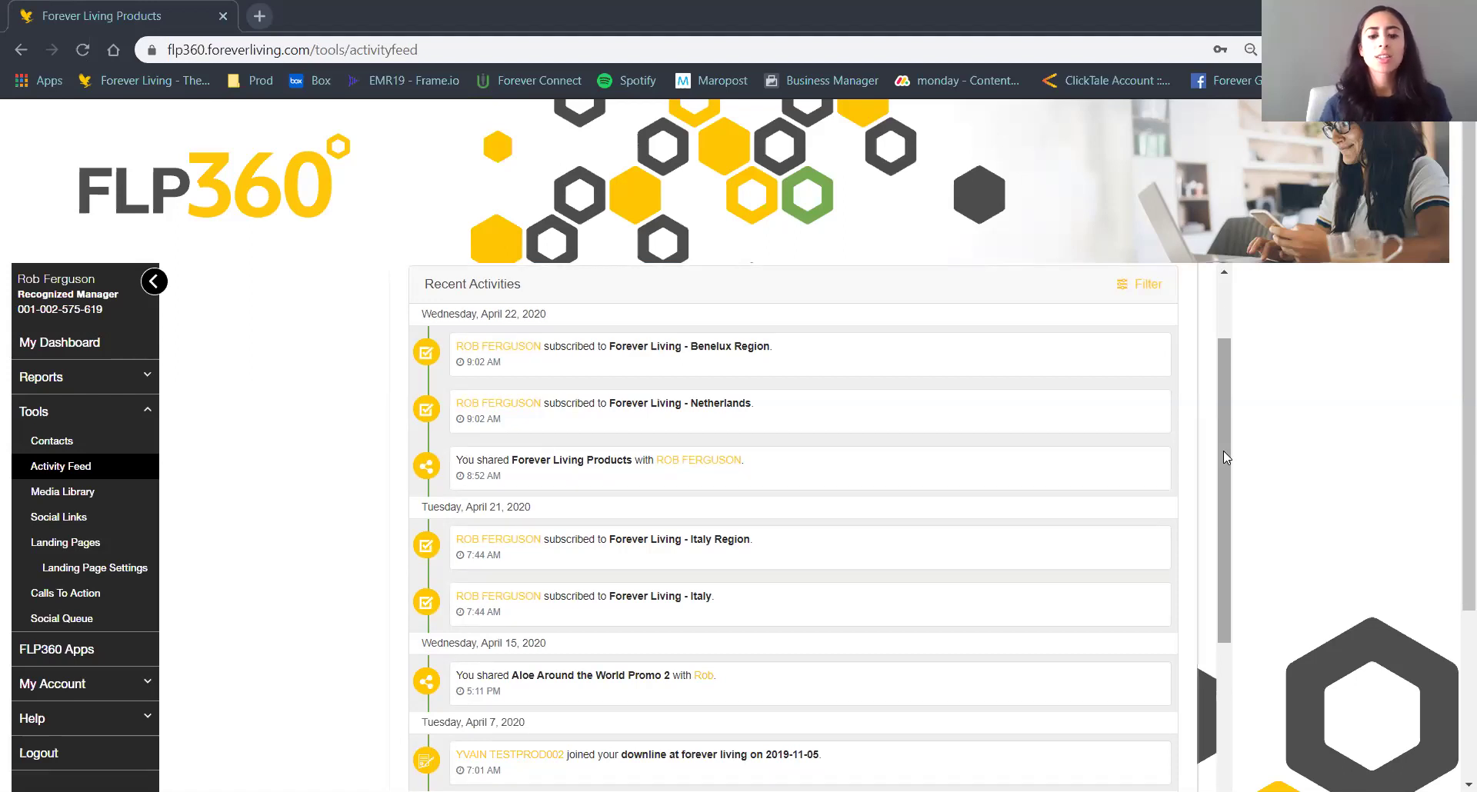
left_click_drag(1223, 452, 1190, 711)
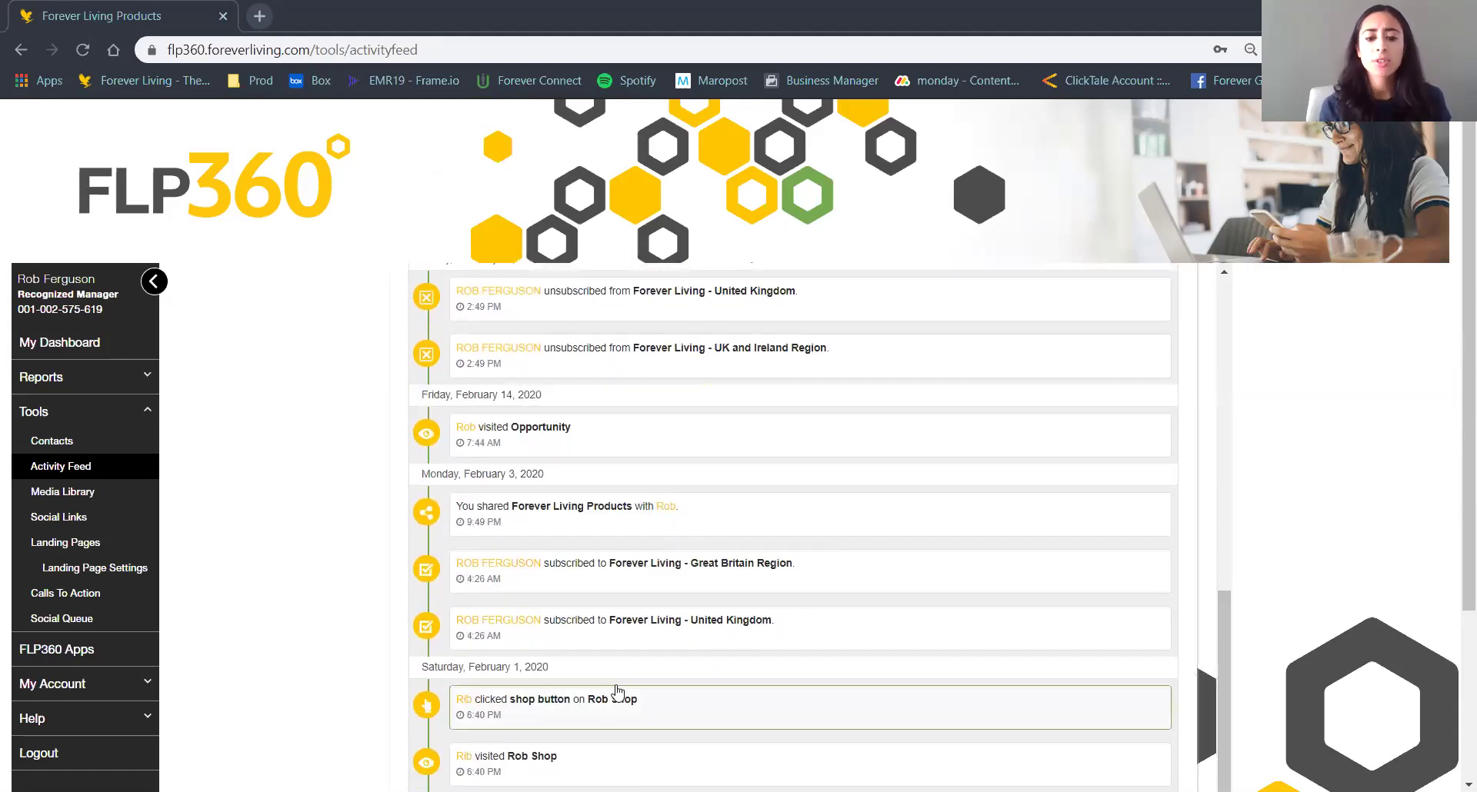
scroll(838, 654, "down", 1)
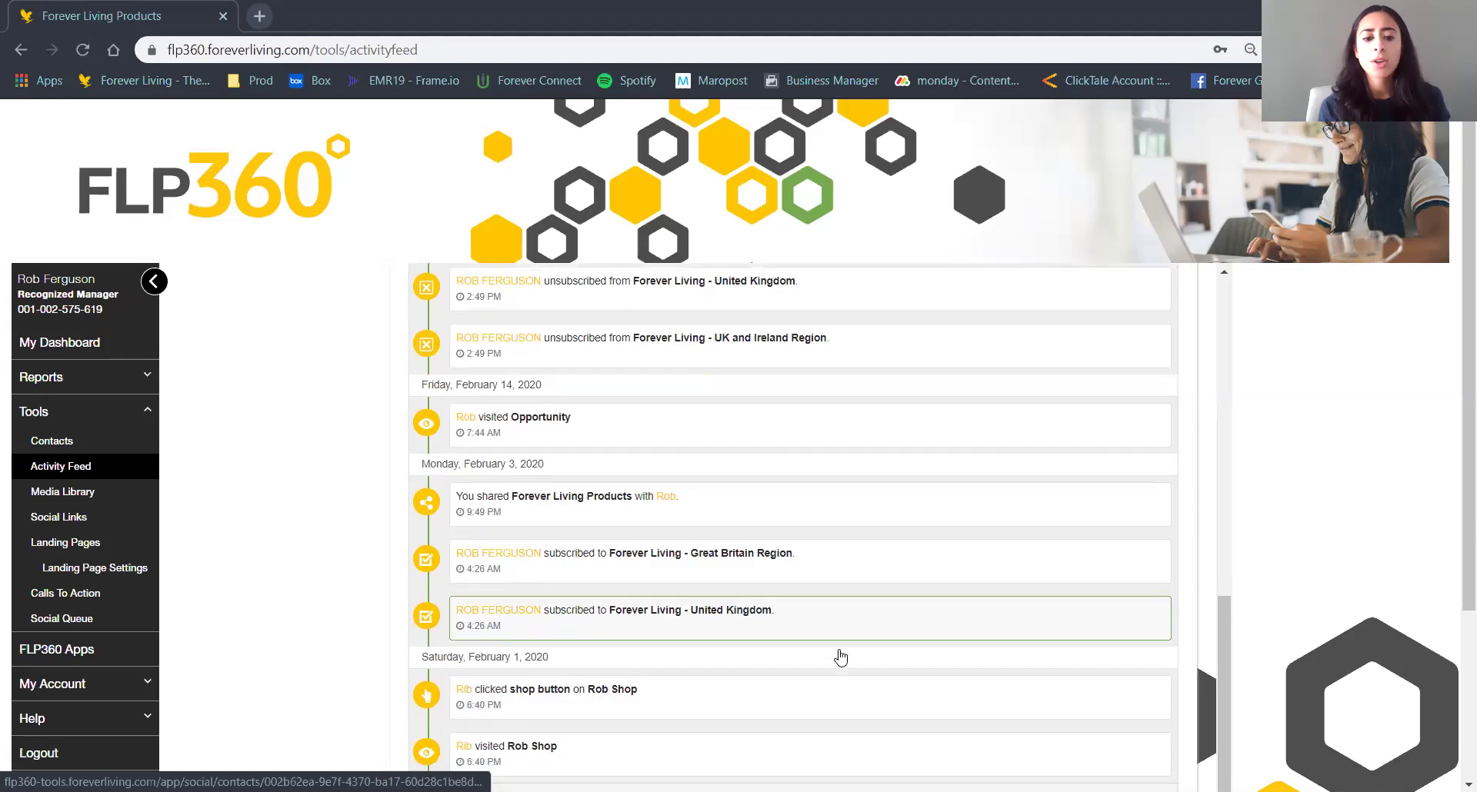
left_click_drag(1221, 696, 1222, 399)
left_click(1142, 373)
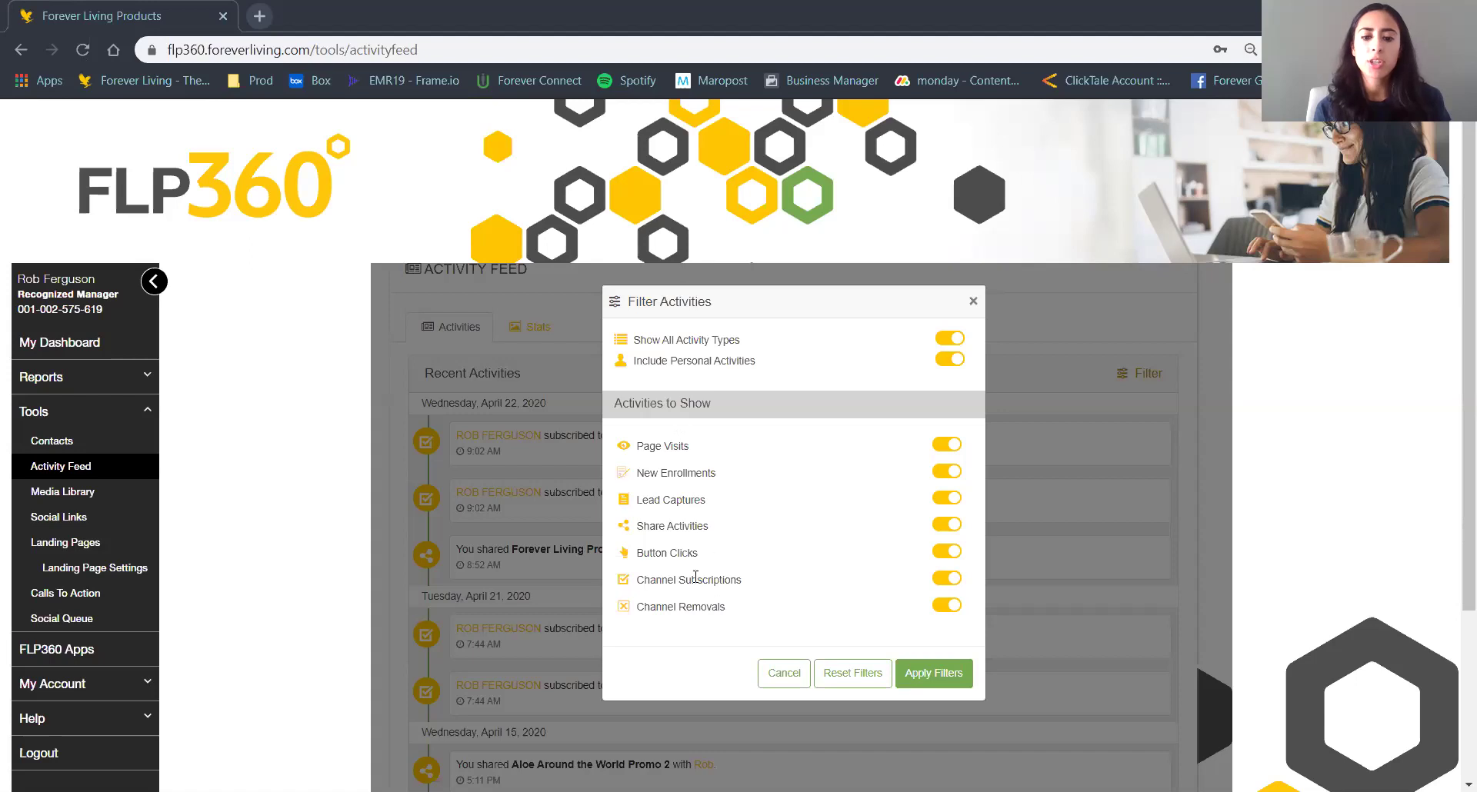
Apply the activity filters with every type, from Page Visits to Channel Removals, left enabled.
left_click(939, 686)
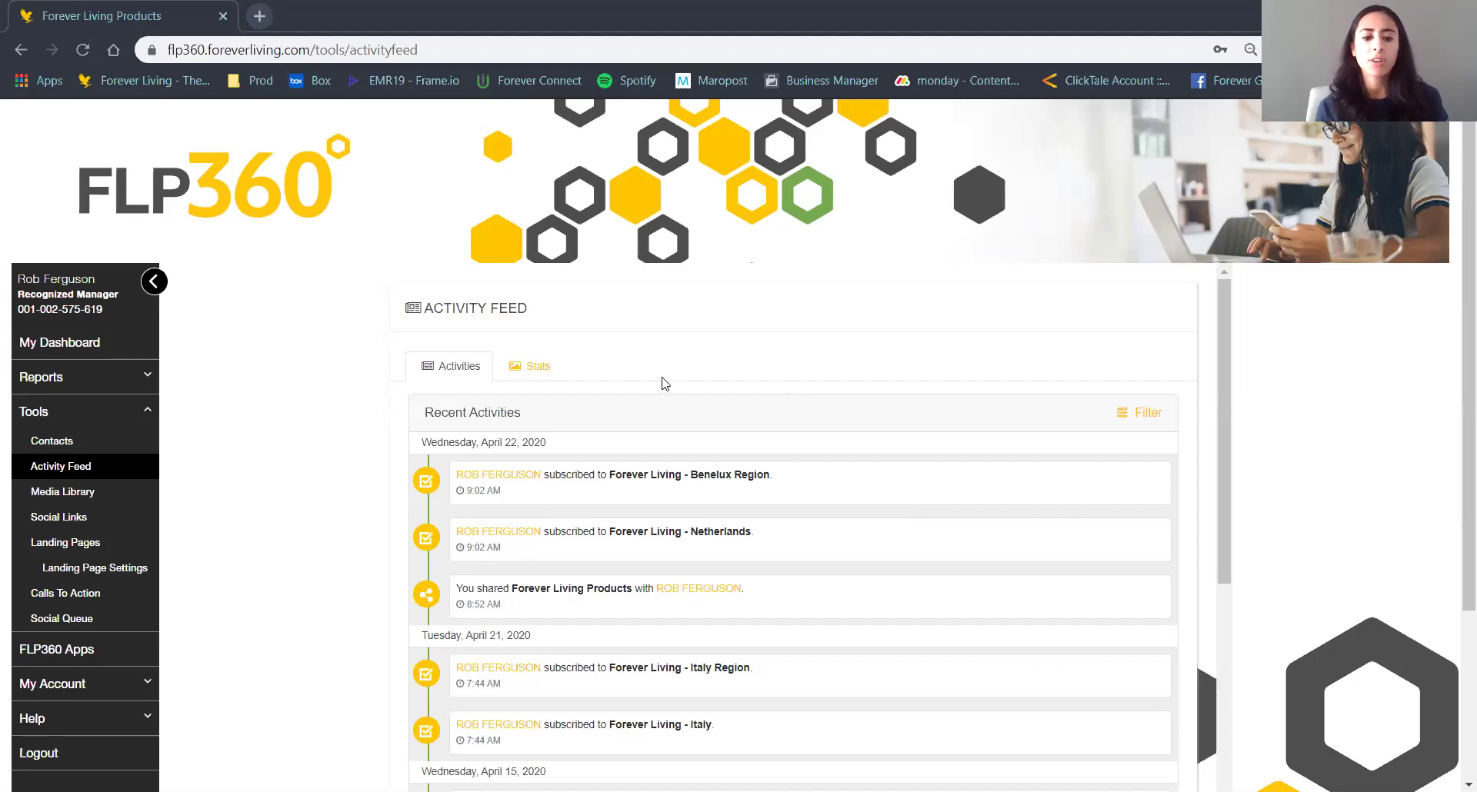
Switch the feed to Daily Stats and highlight the Views and Clicks column headings.
left_click(539, 368)
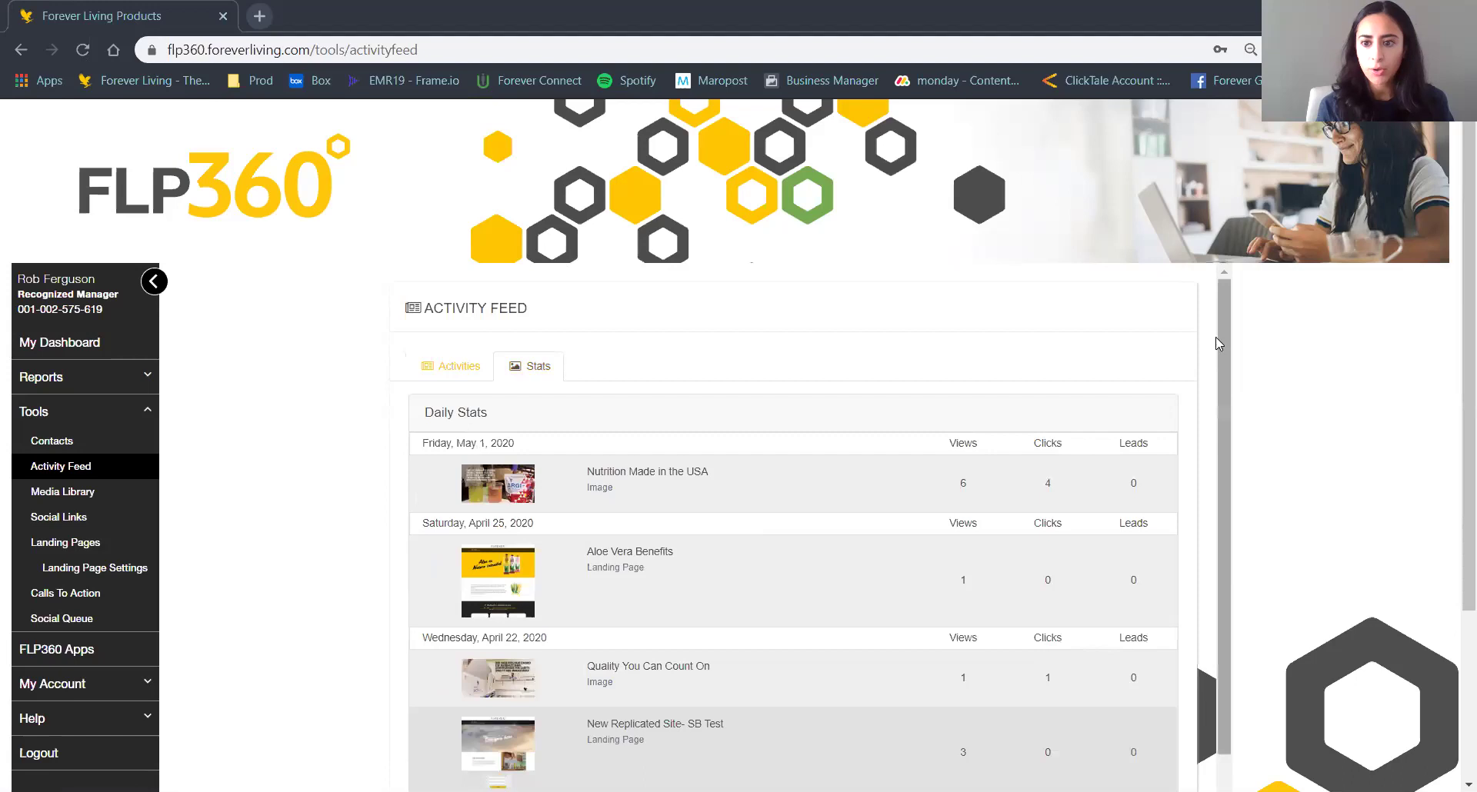
left_click_drag(1222, 329, 1235, 410)
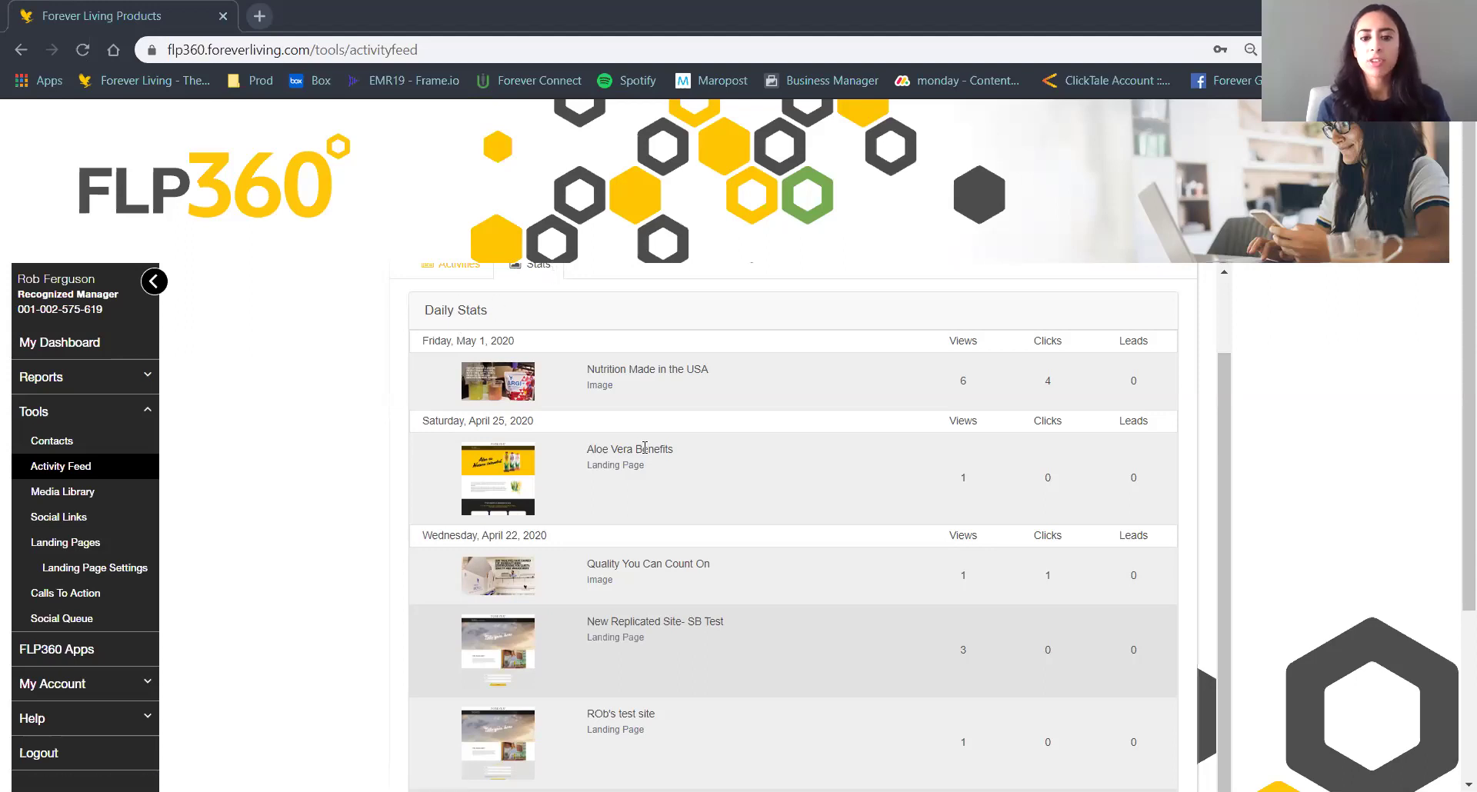
scroll(645, 448, "down", 1)
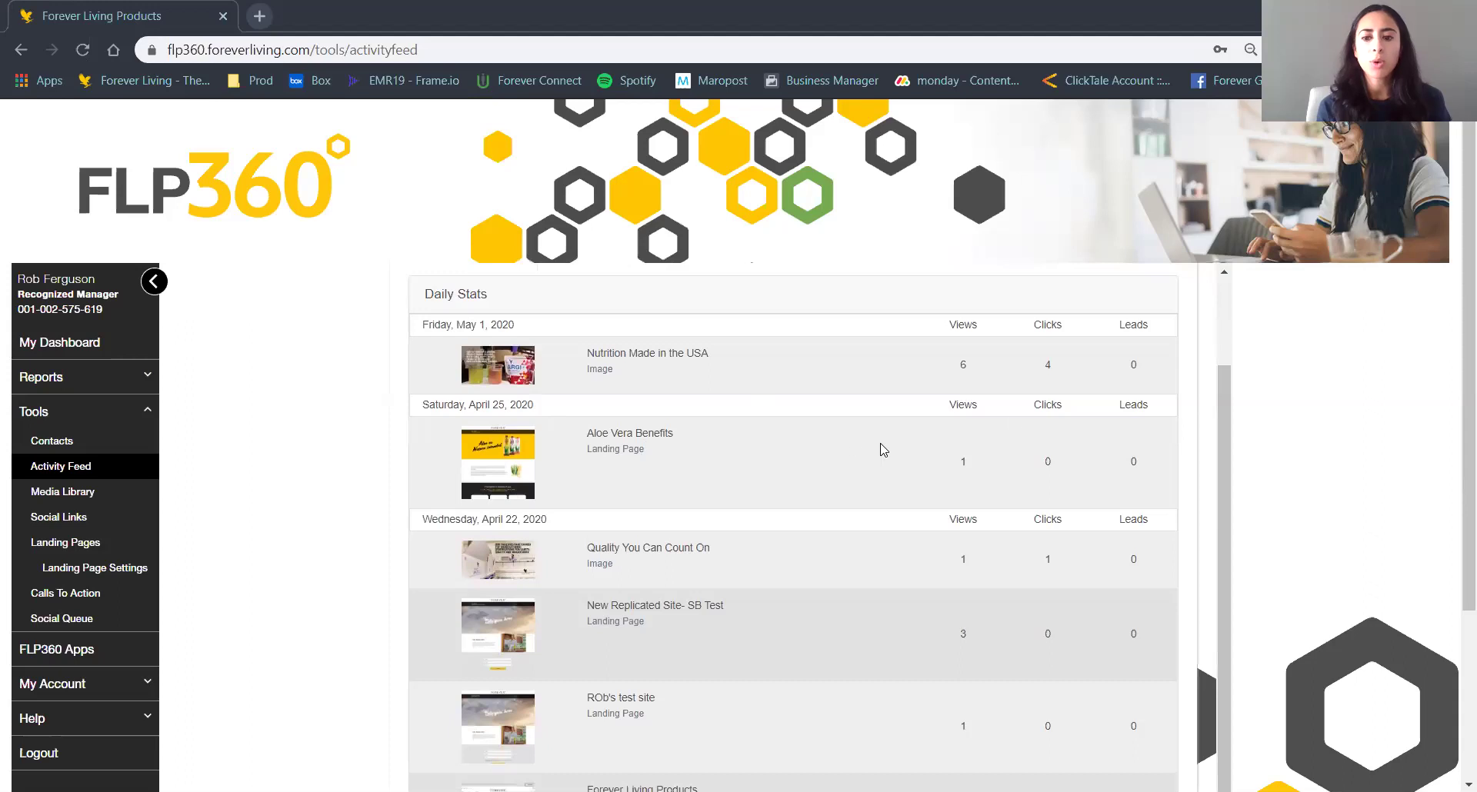
left_click_drag(946, 330, 983, 331)
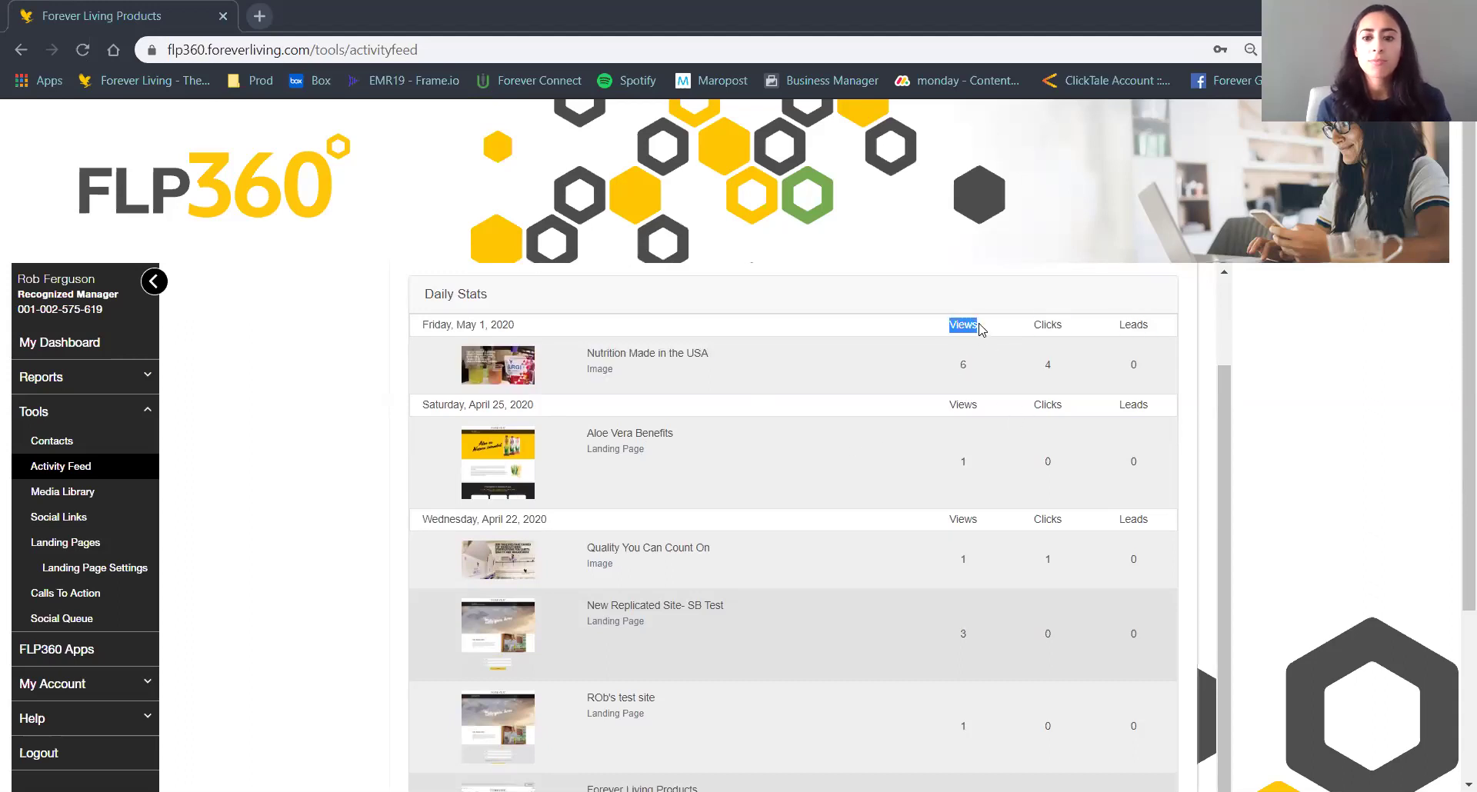
double_click(1044, 327)
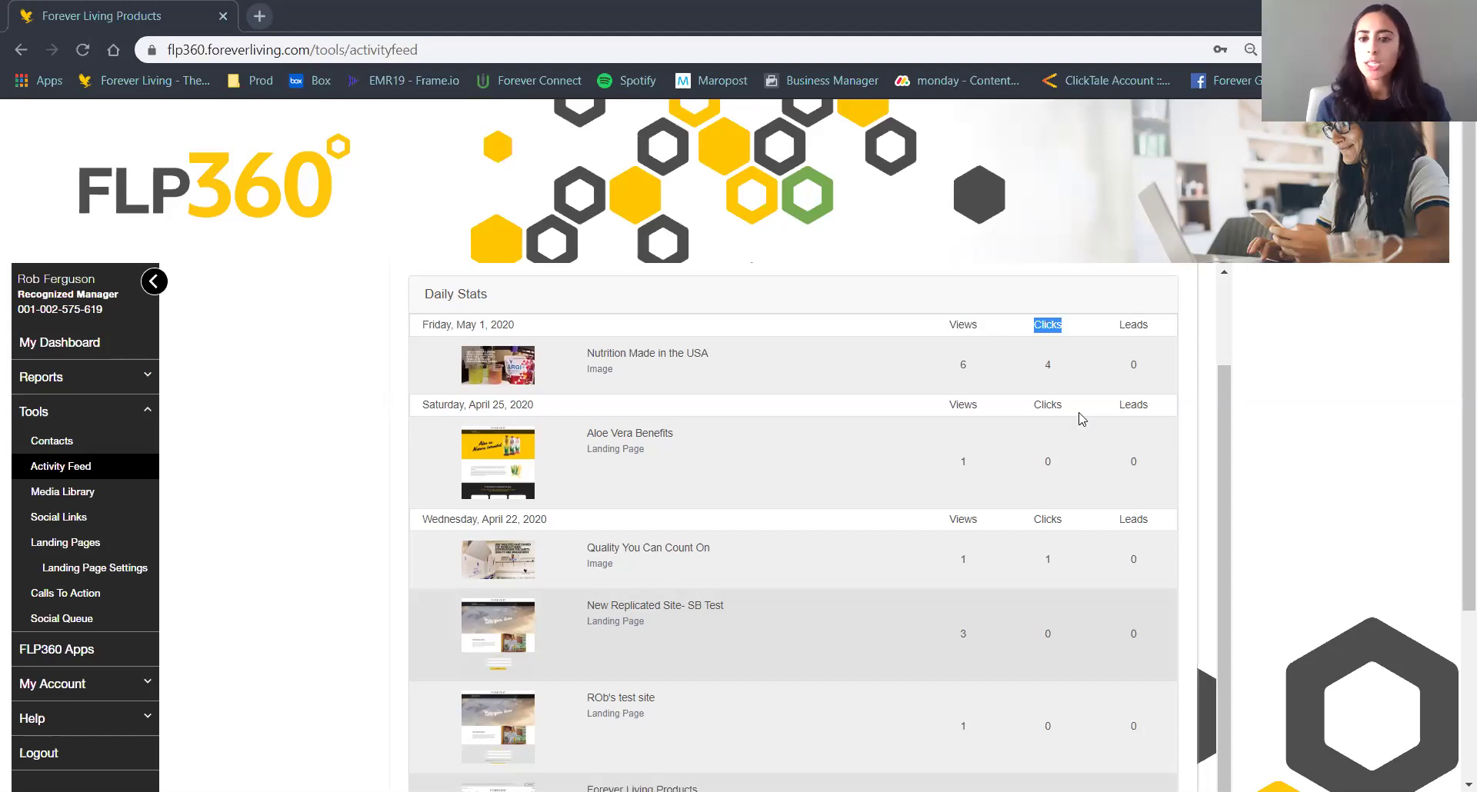
left_click(1055, 326)
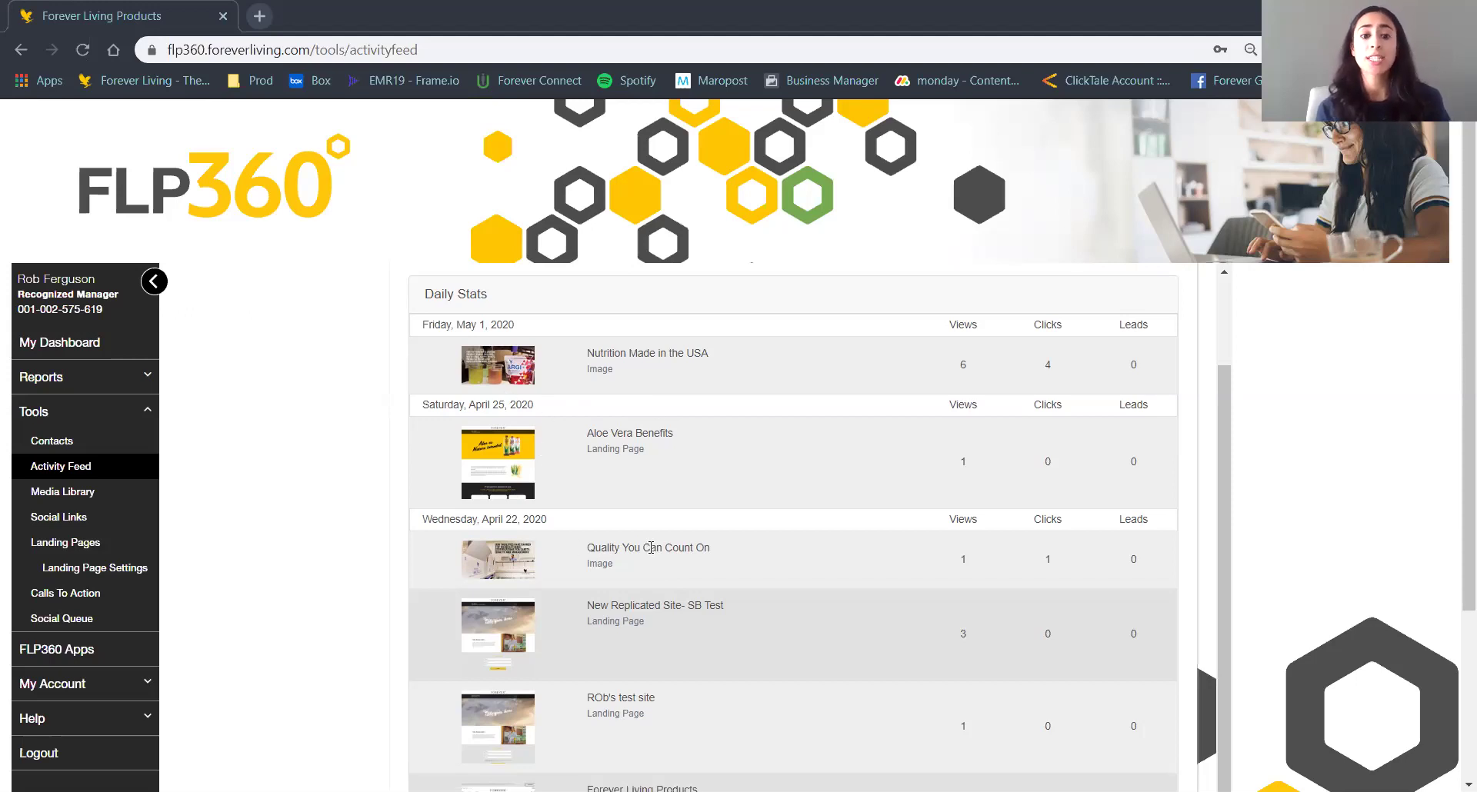
Scroll through the Daily Stats table, then go to the Media Library.
scroll(651, 547, "down", 1)
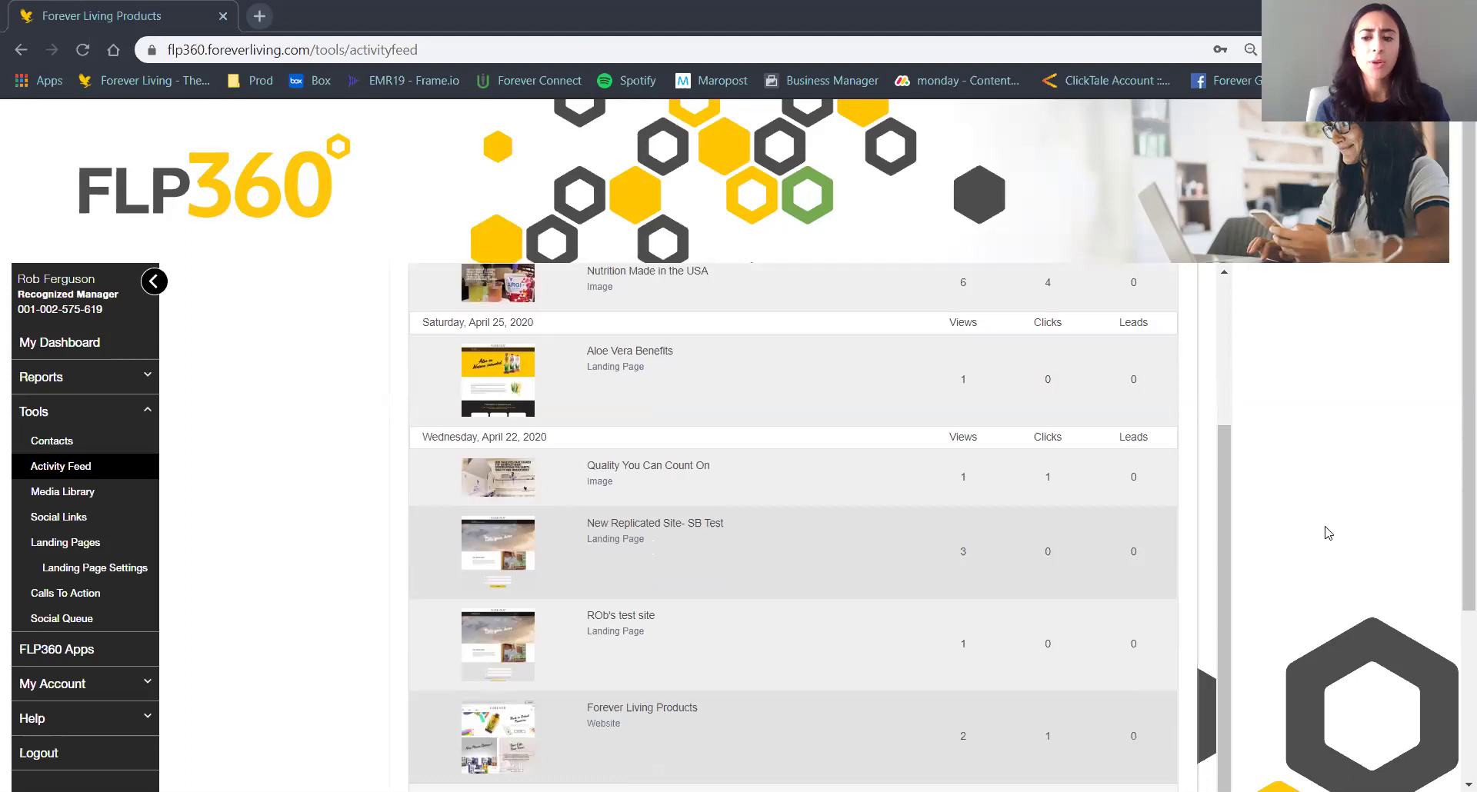
scroll(1329, 533, "down", 1)
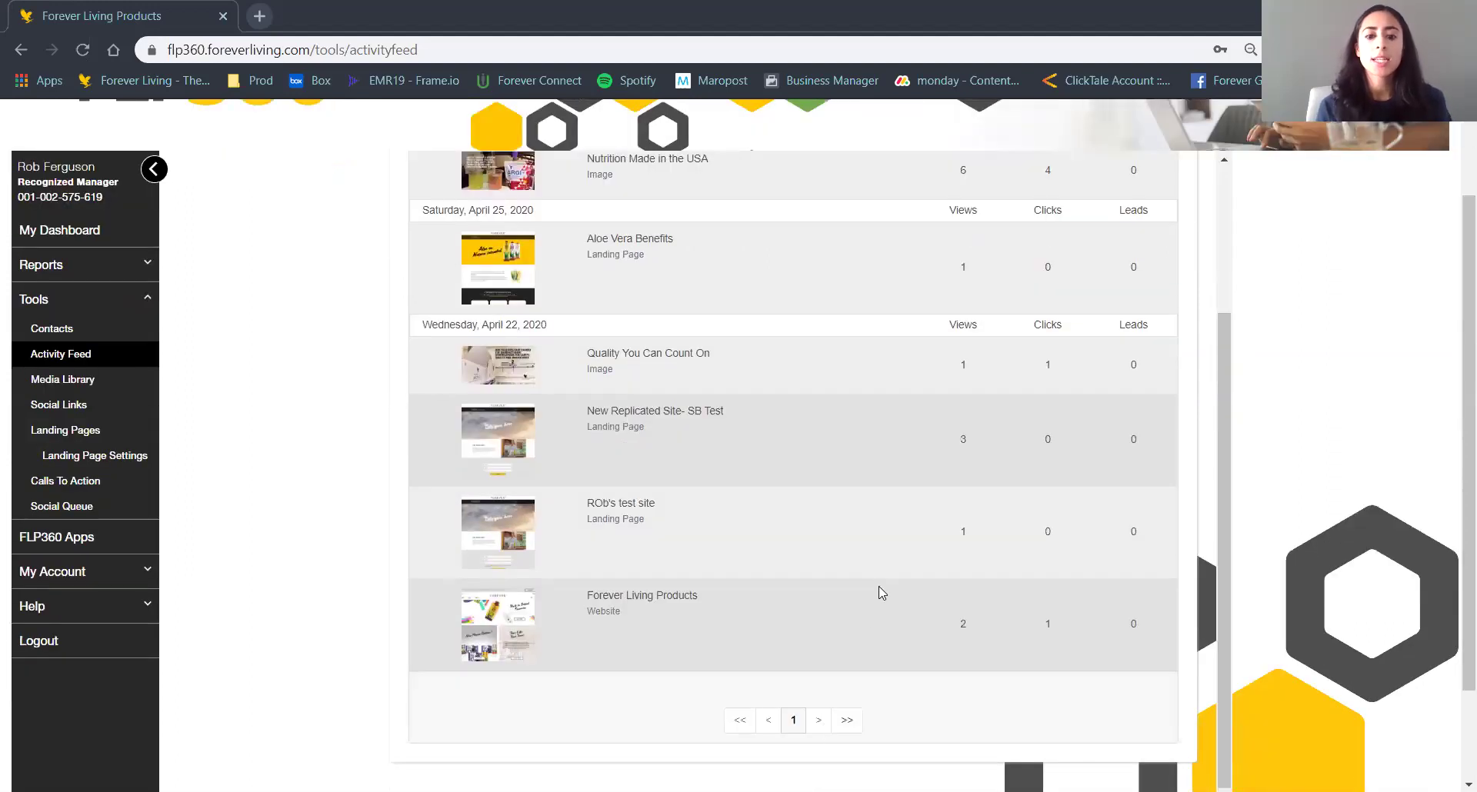
scroll(881, 592, "up", 1)
scroll(881, 593, "up", 1)
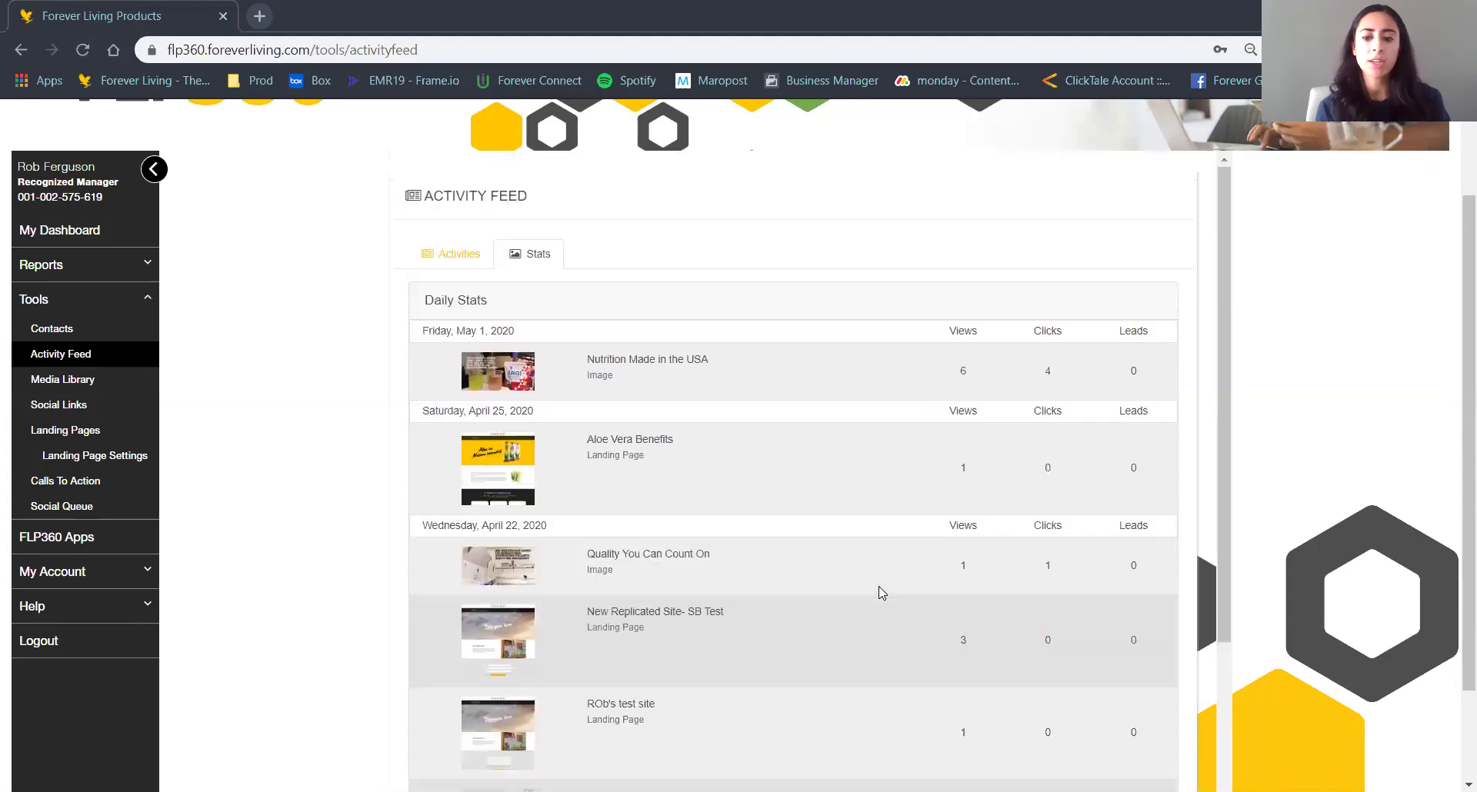
scroll(1021, 568, "down", 3)
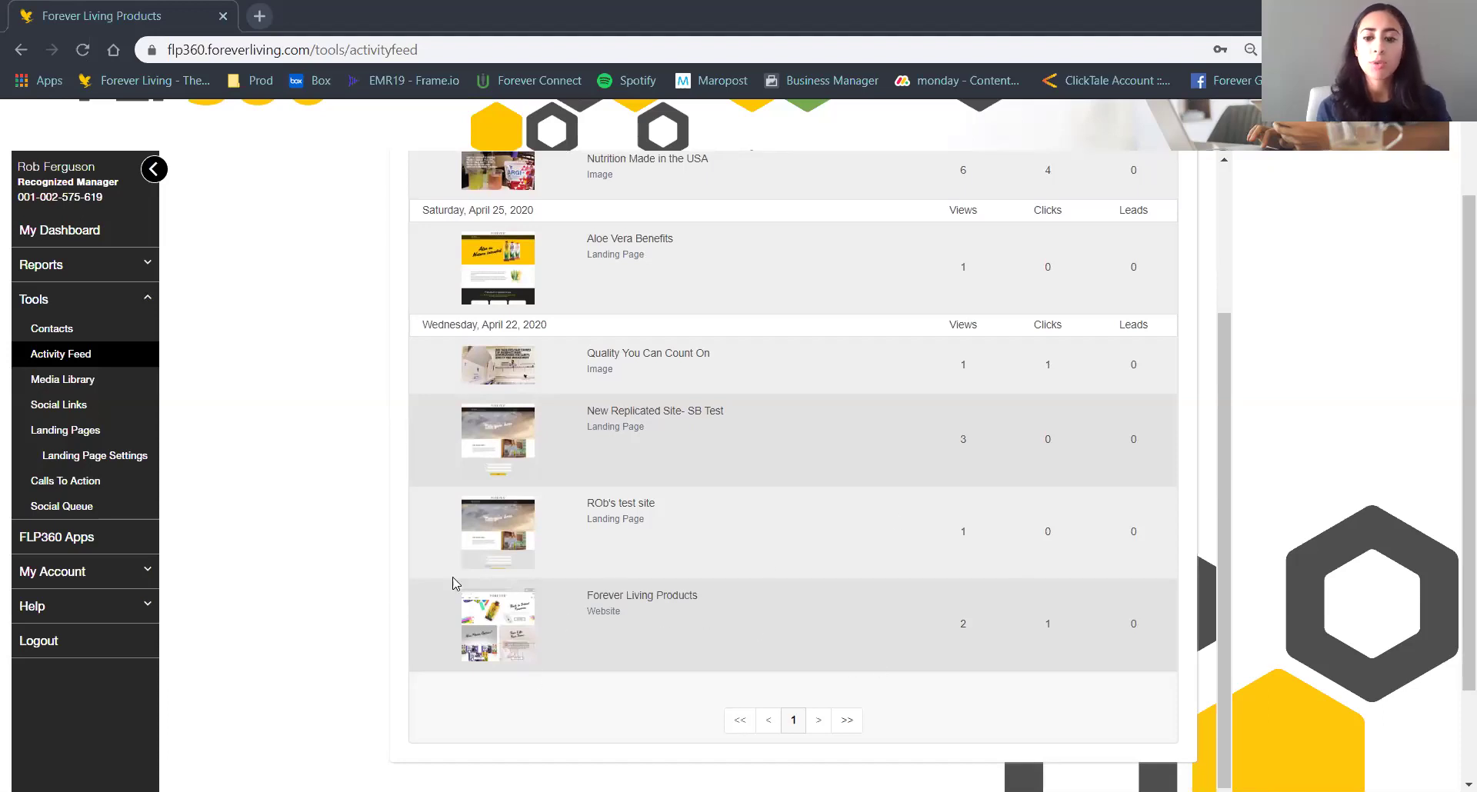
scroll(453, 582, "up", 2)
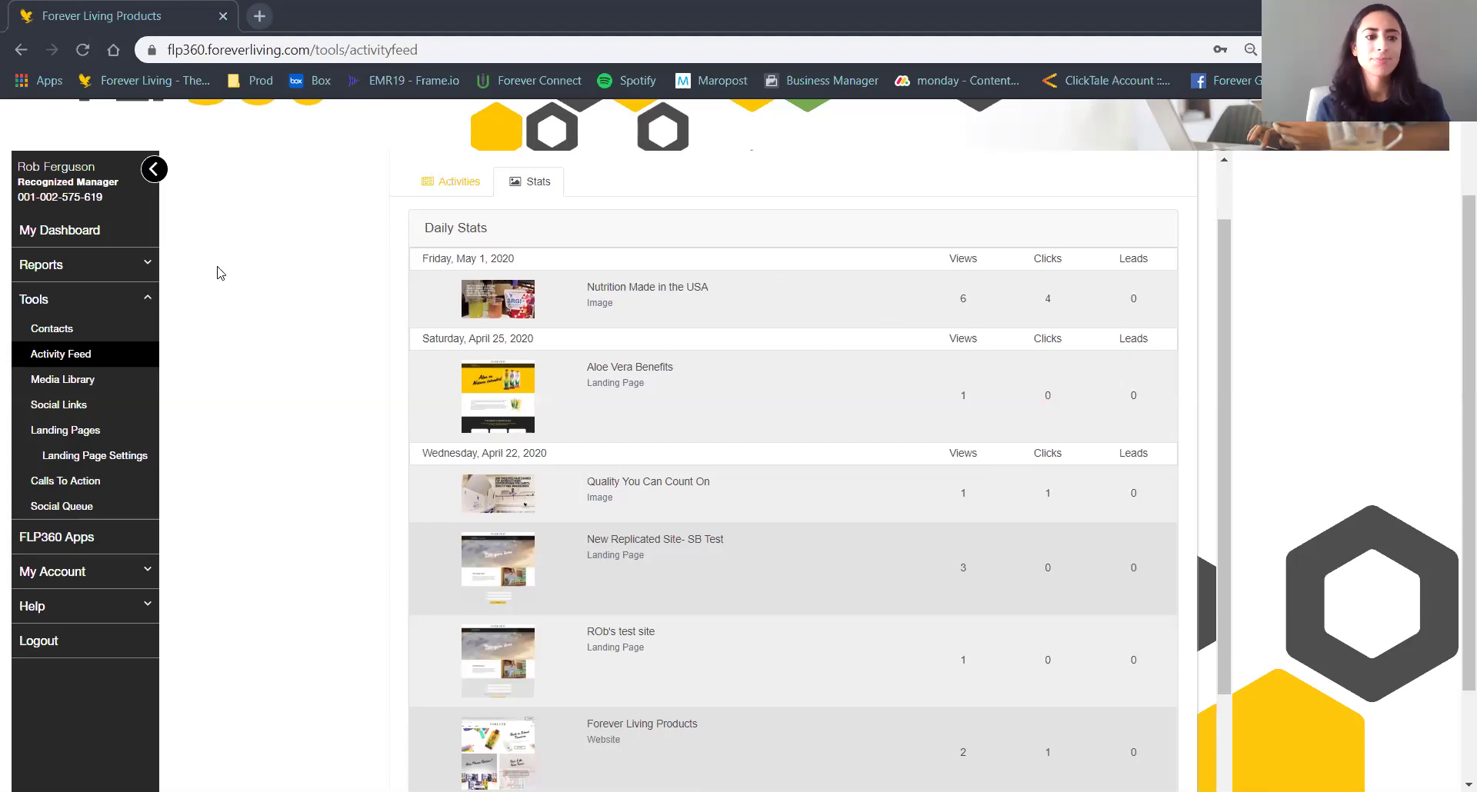
left_click(77, 380)
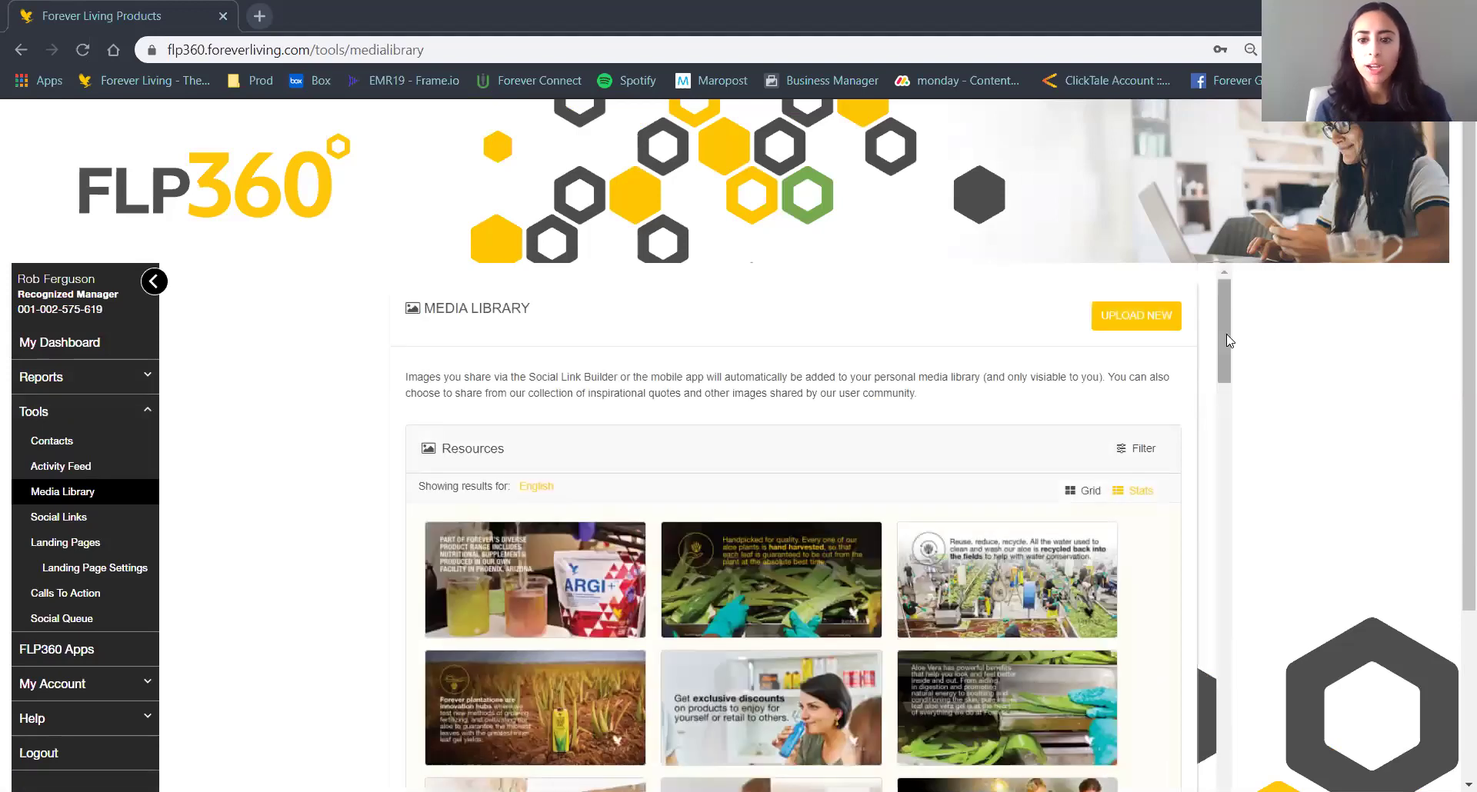
Scroll down the Media Library to the Resources grid of English images such as ARGI+.
scroll(1226, 339, "down", 2)
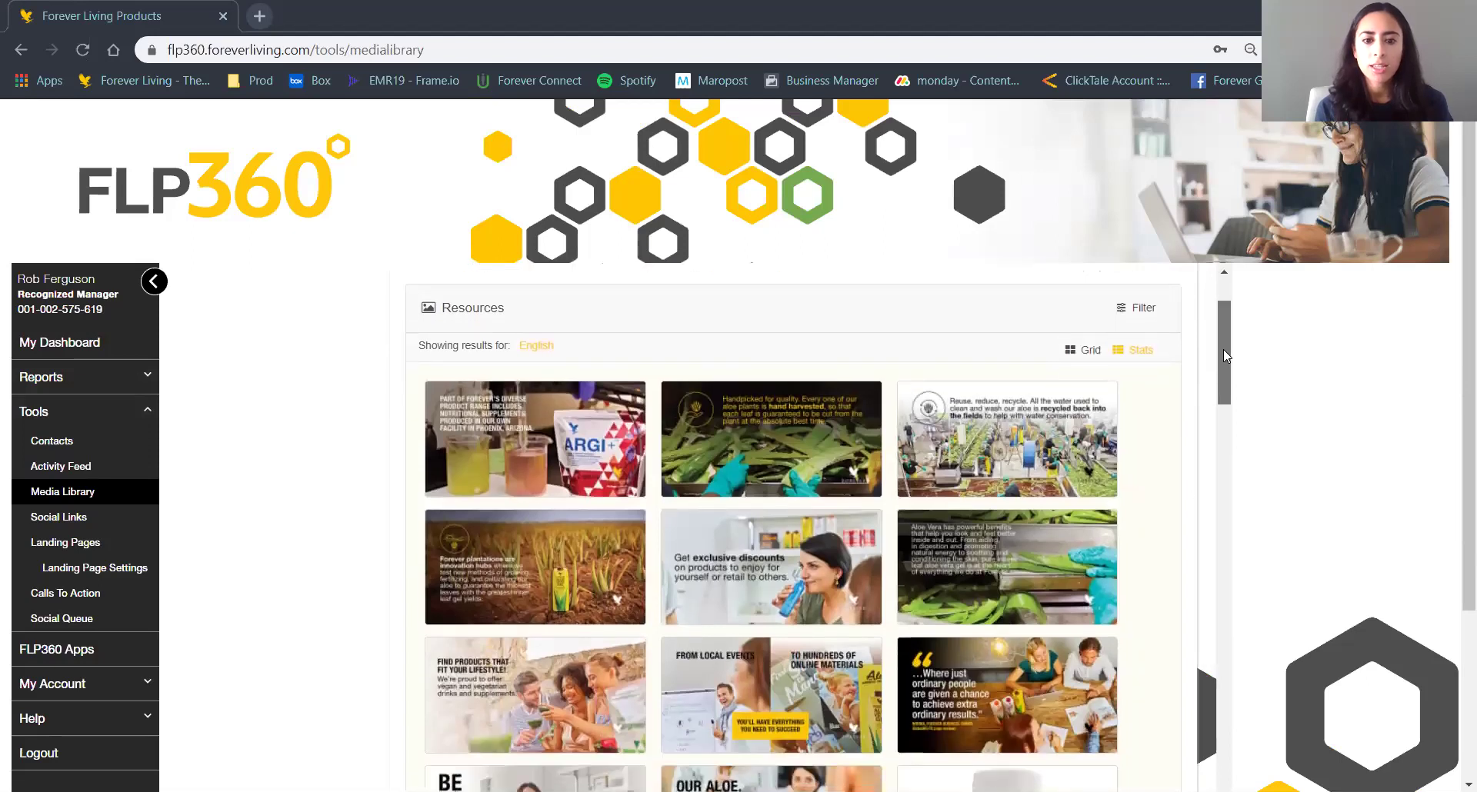
left_click_drag(1224, 349, 1224, 351)
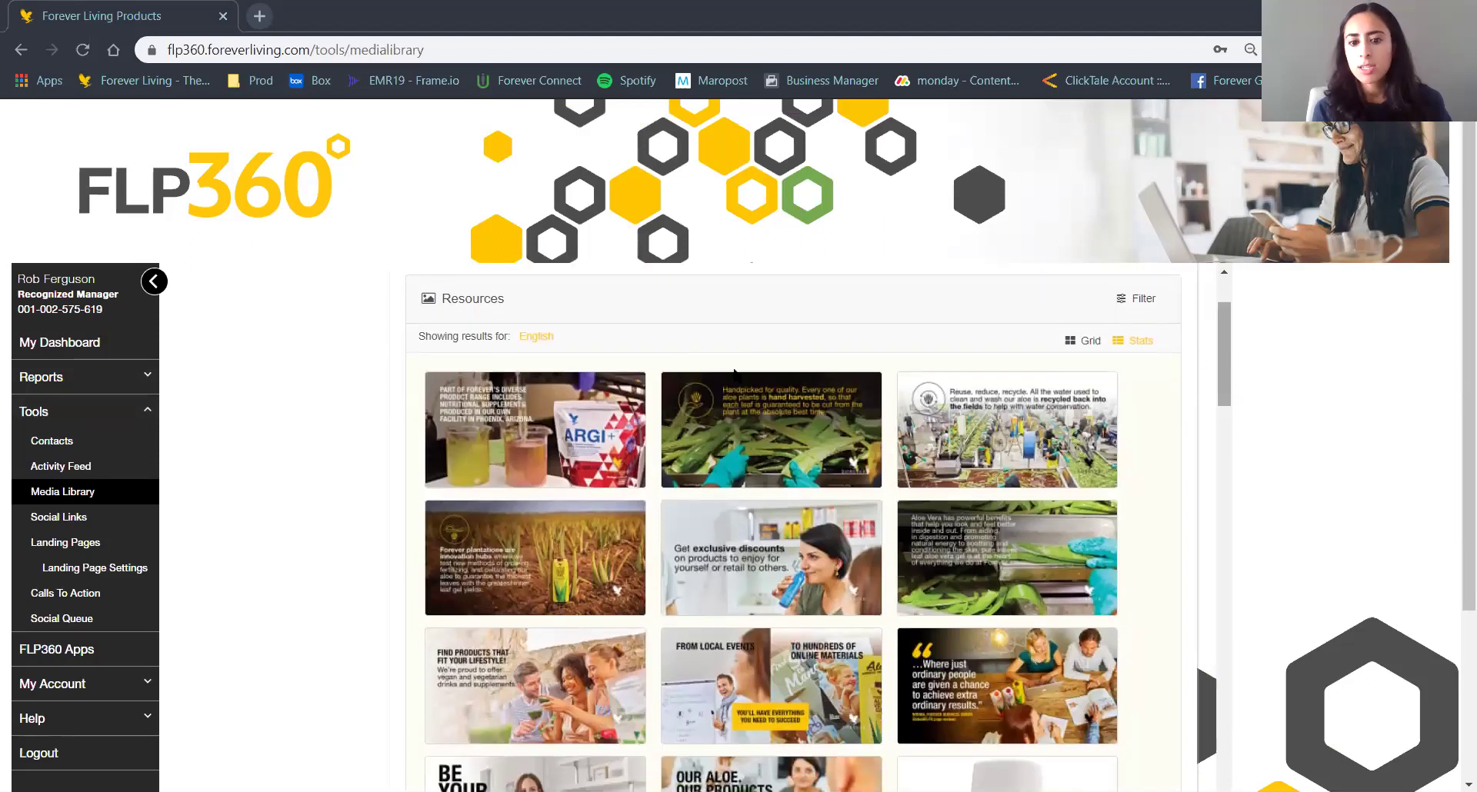
mouse_move(858, 408)
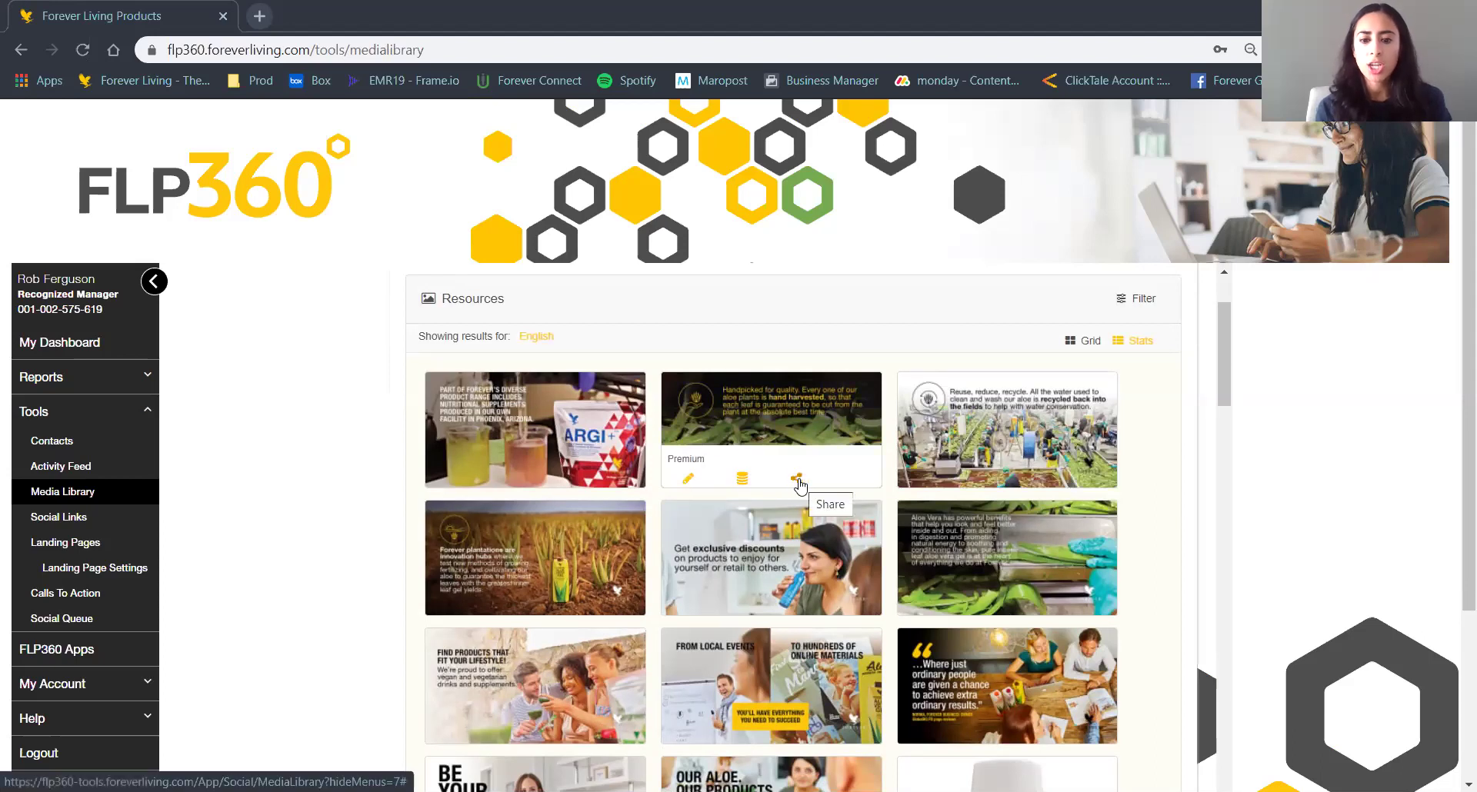
Switch Resources to the Stats list and scroll through each item's views and CTA clicks.
left_click(1137, 341)
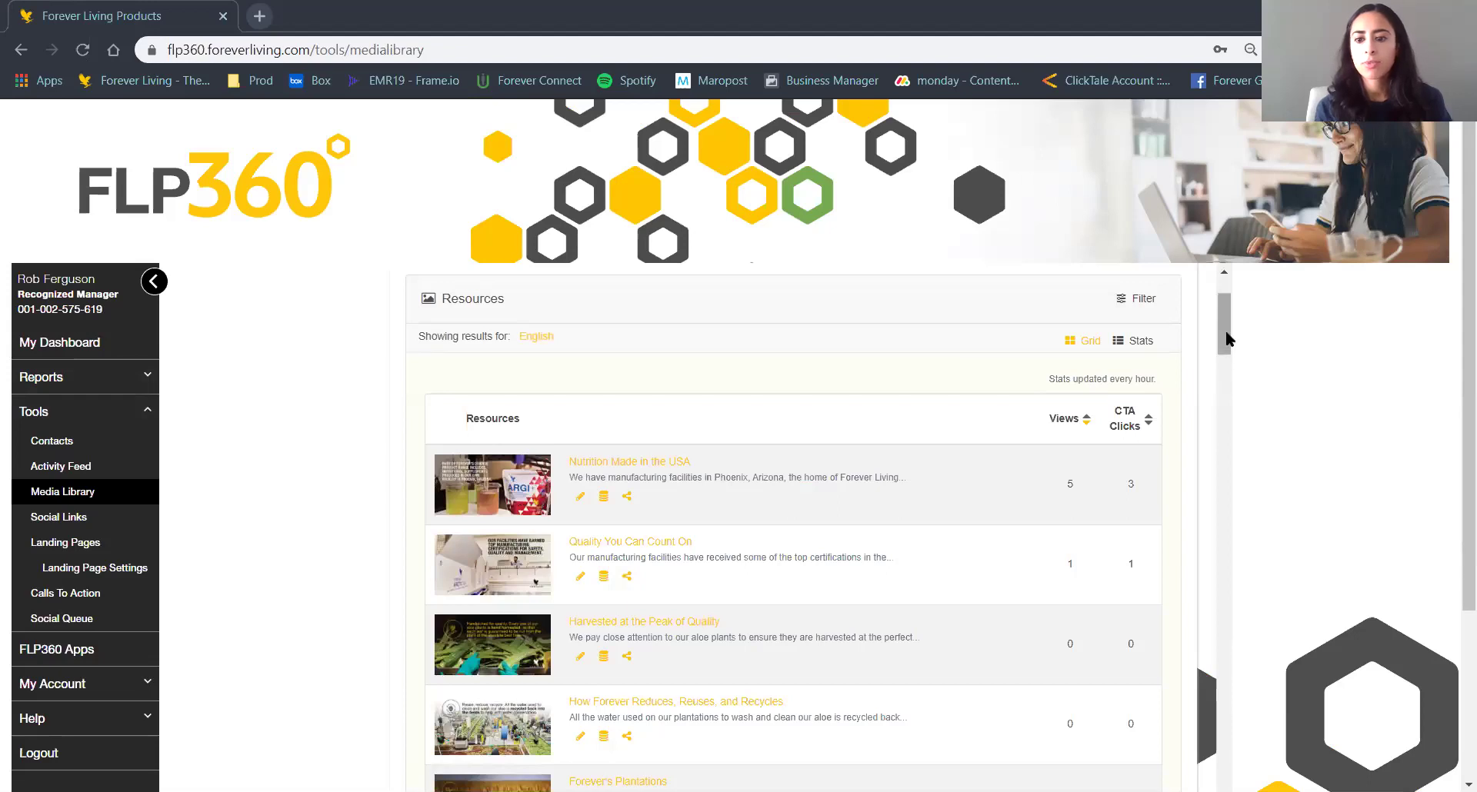
scroll(1227, 340, "down", 2)
scroll(1226, 340, "down", 2)
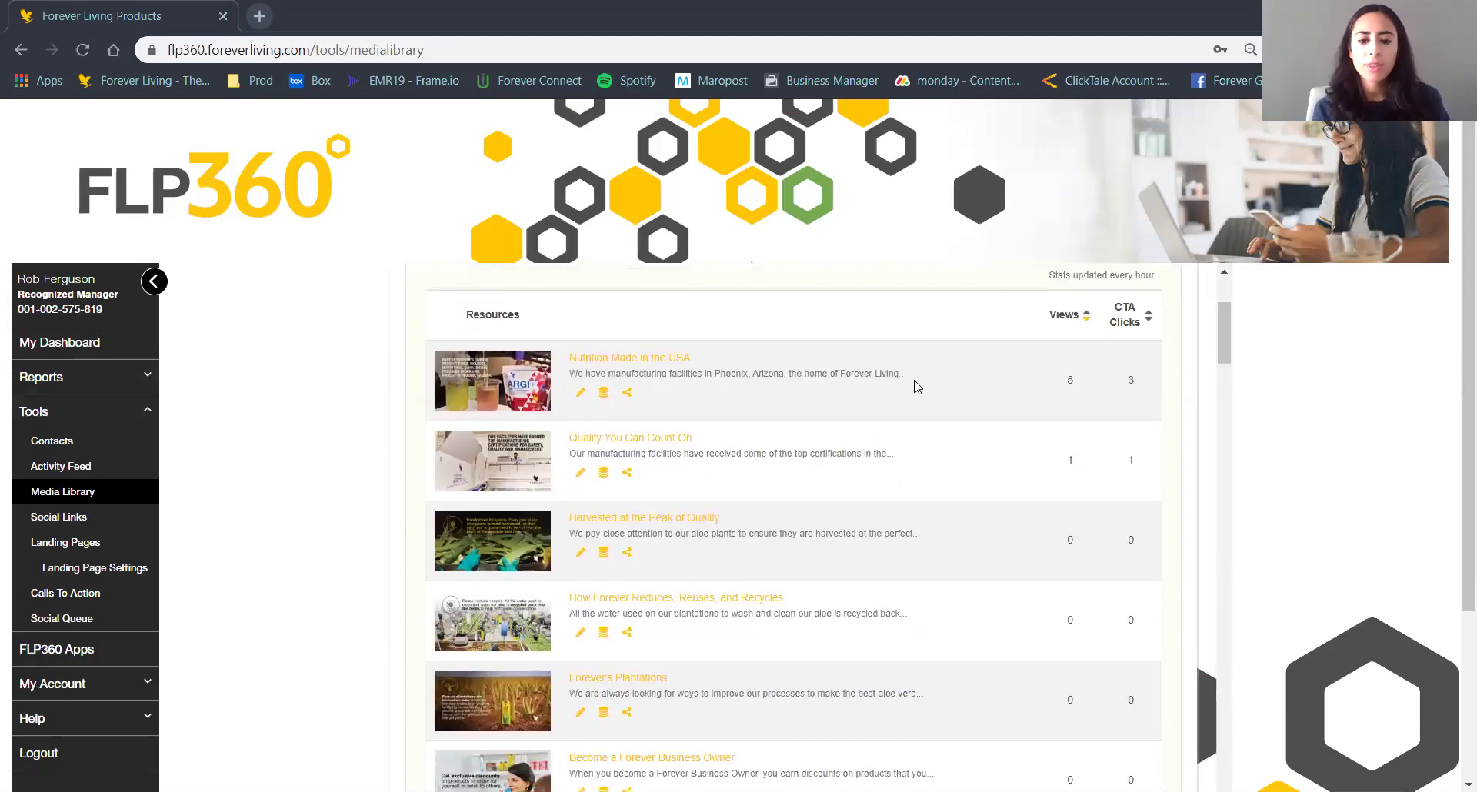
scroll(916, 386, "down", 7)
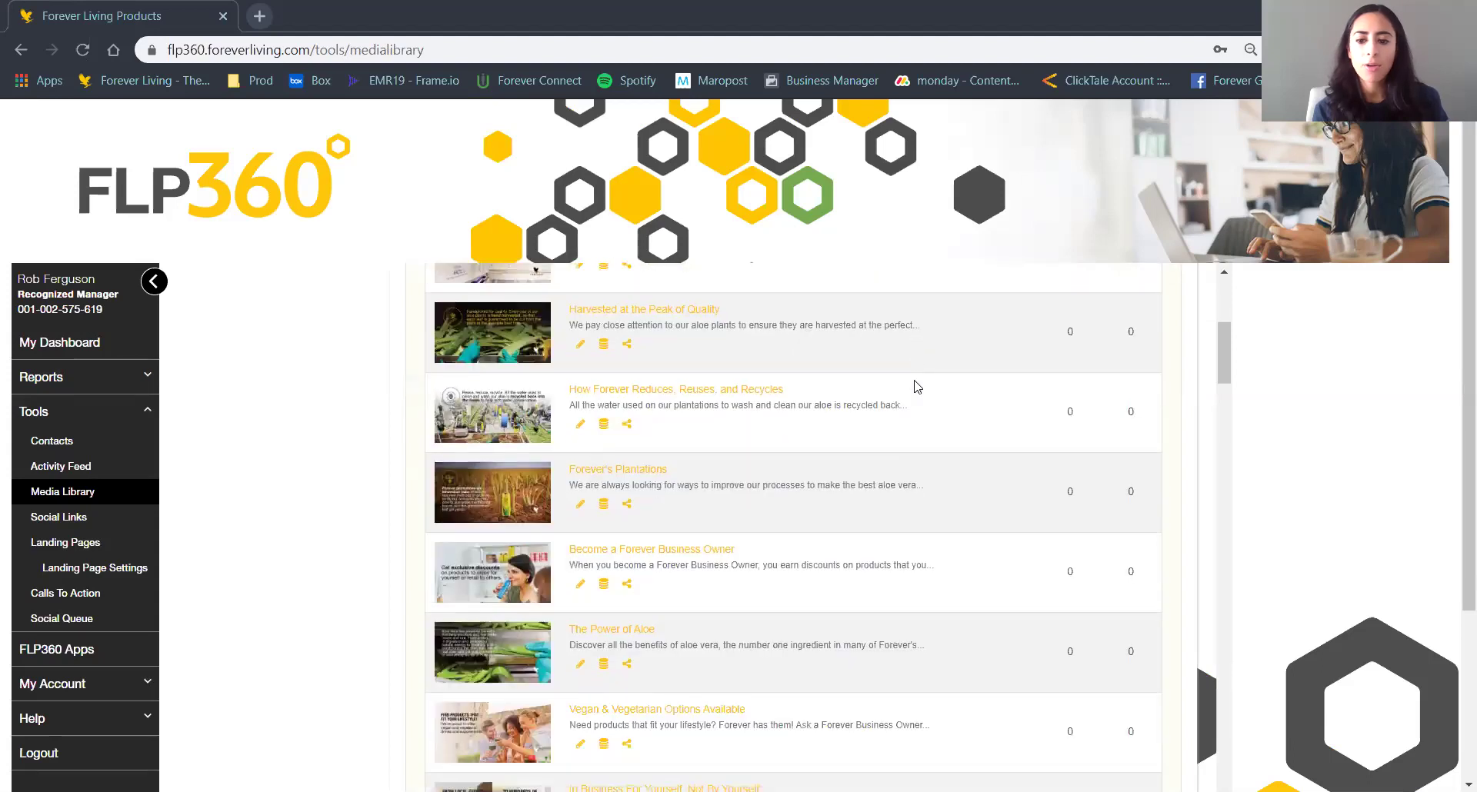
scroll(916, 386, "down", 4)
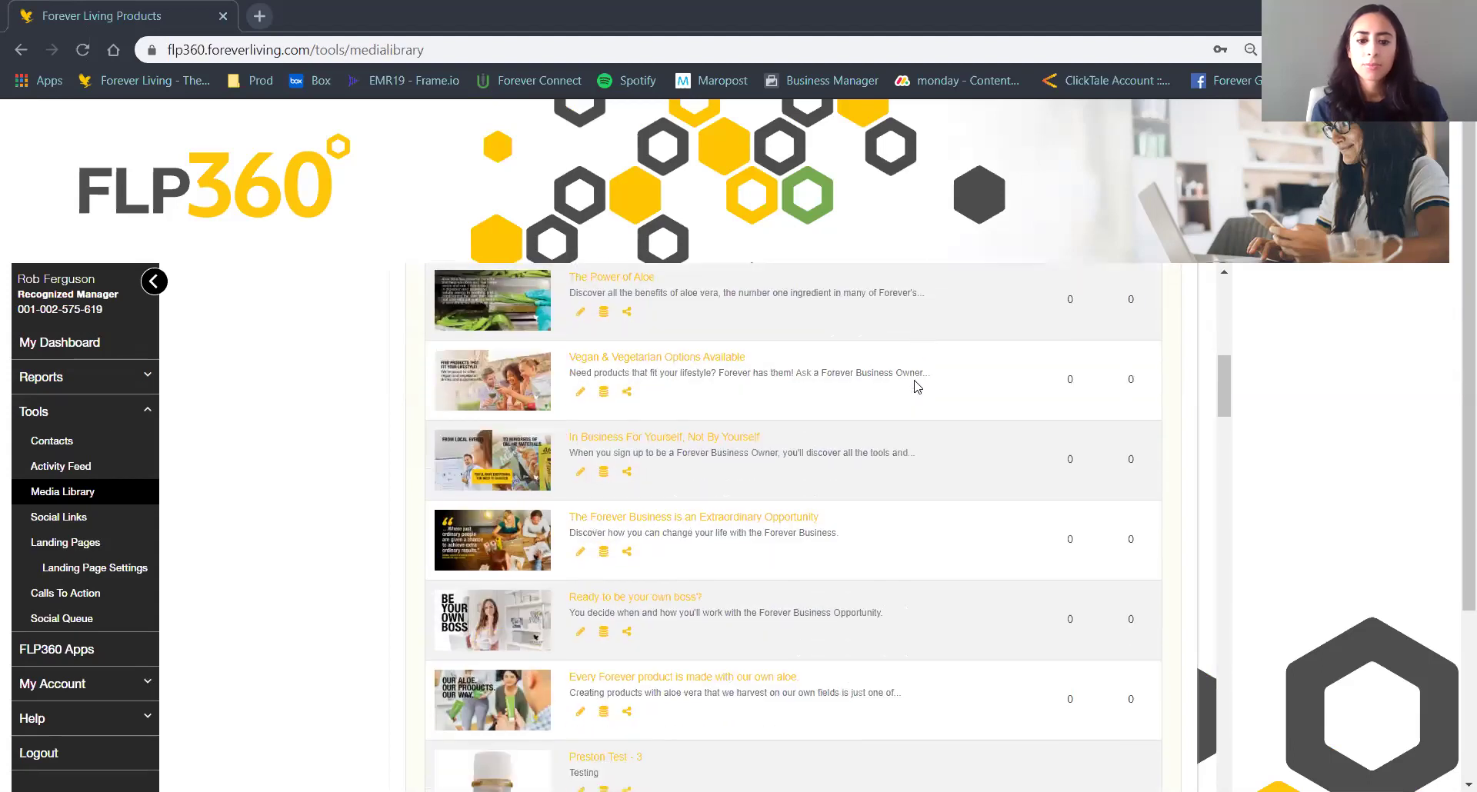
scroll(916, 386, "down", 4)
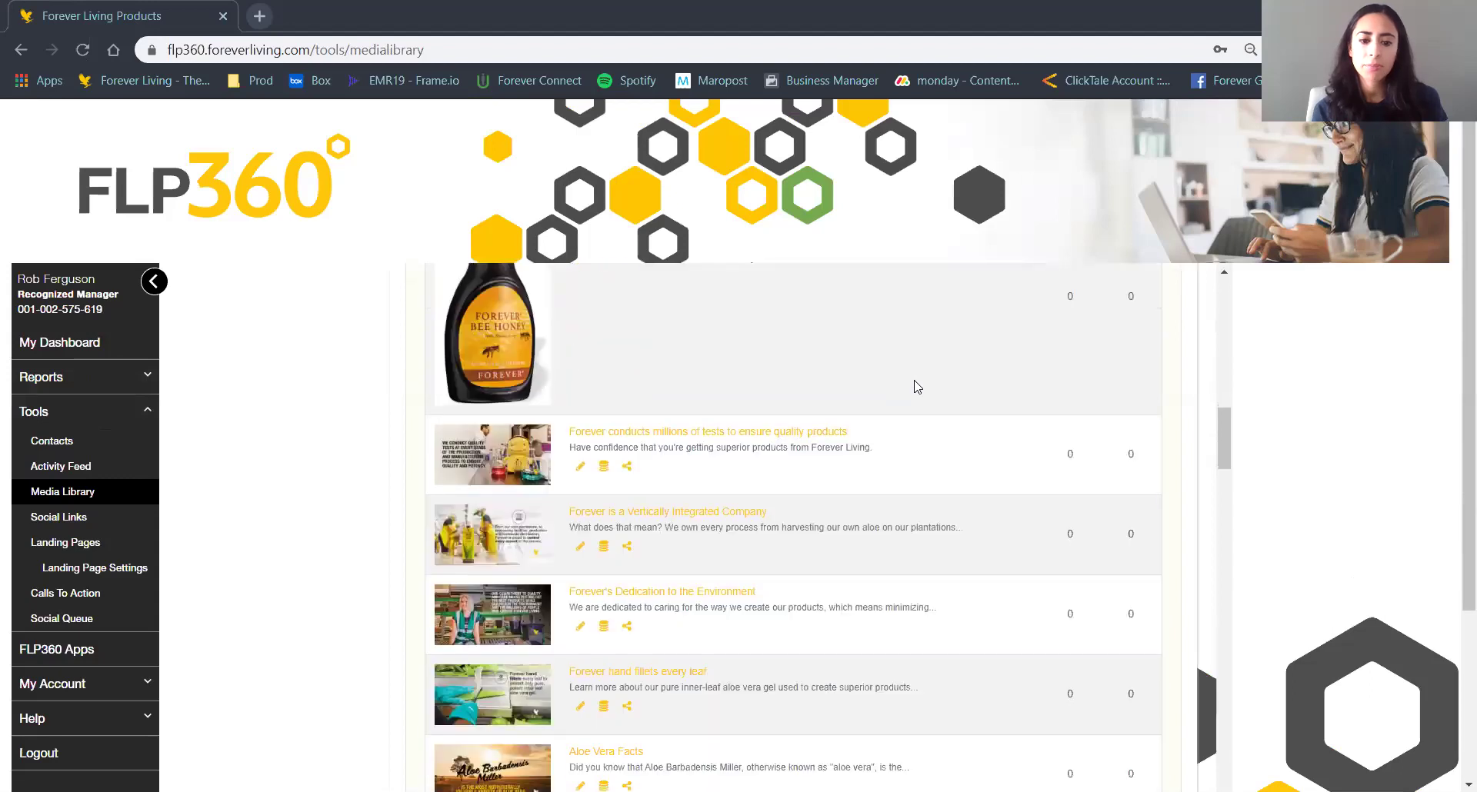
scroll(916, 386, "down", 5)
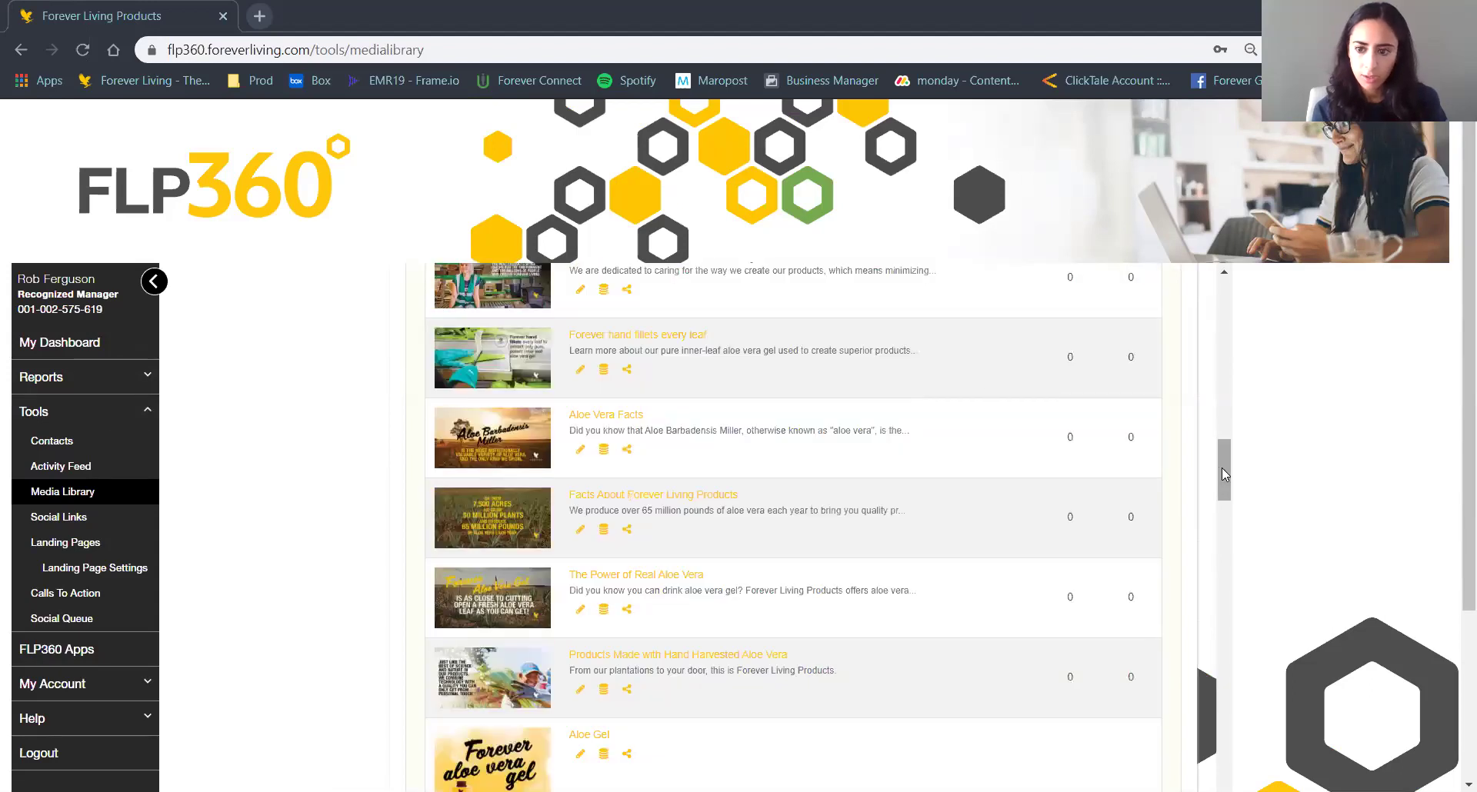
left_click_drag(1221, 468, 1216, 317)
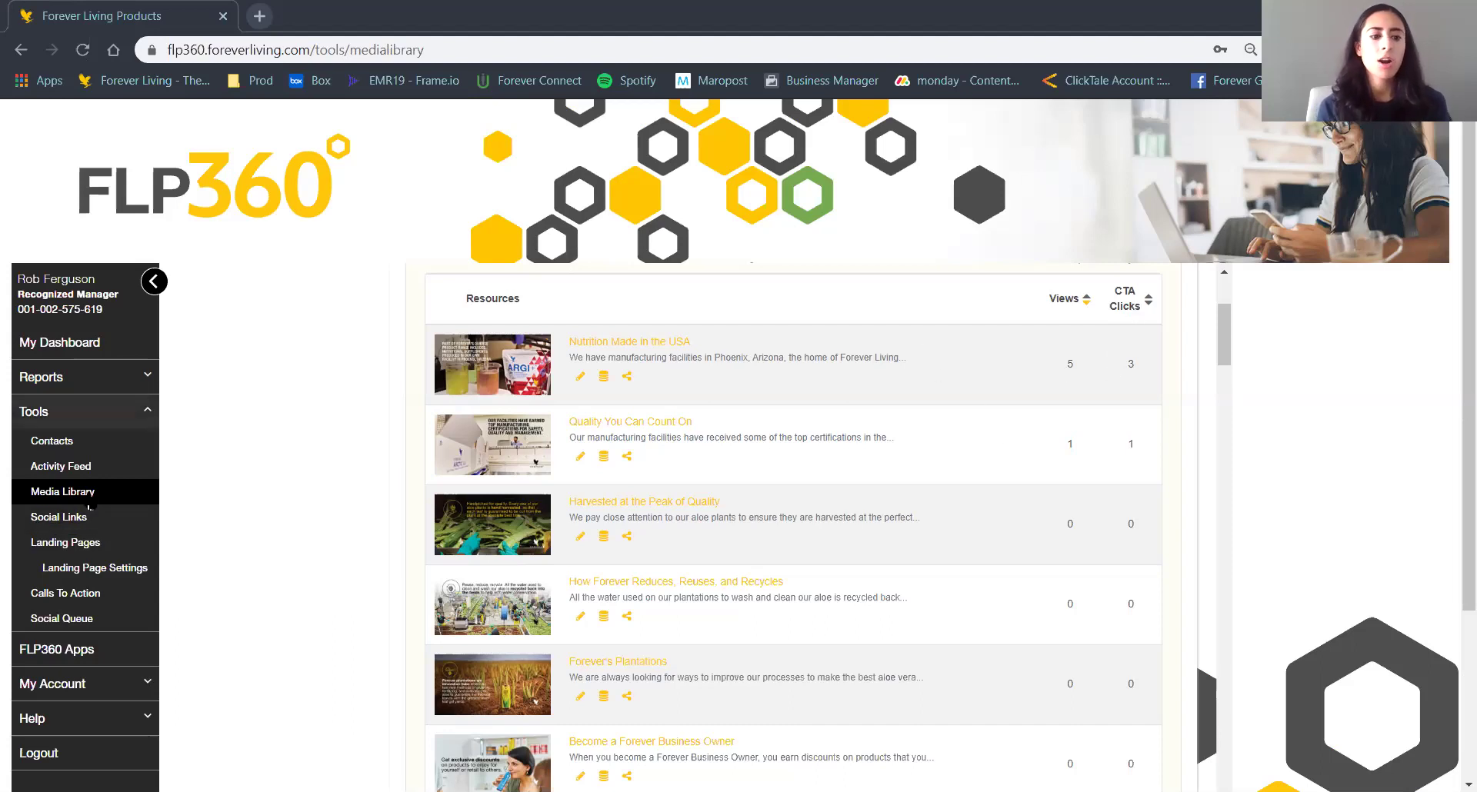
Open Calls To Action and edit the Buy CTA, showing its 'Buy Now' message and 'Buy Now!' button.
left_click(73, 594)
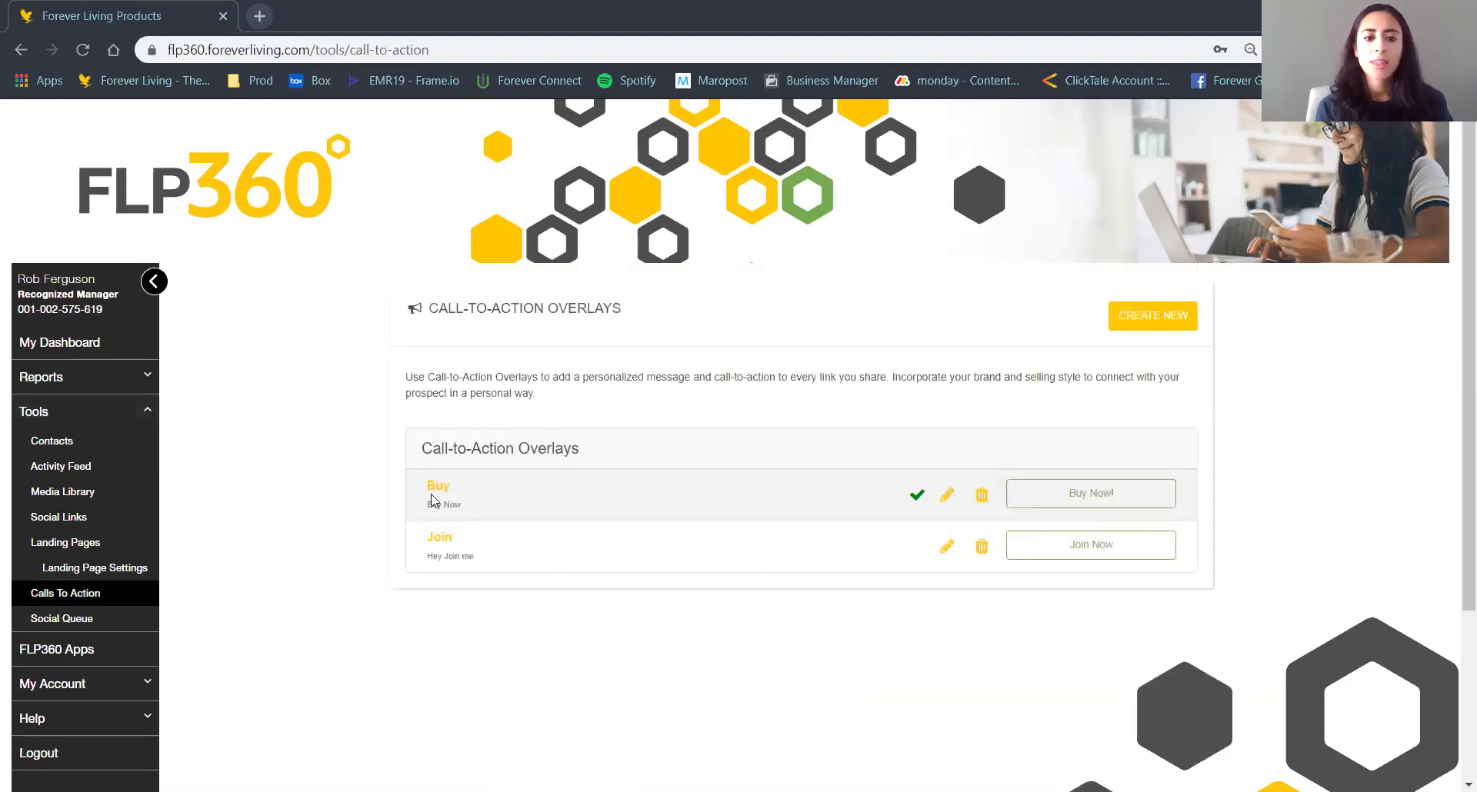
left_click(946, 495)
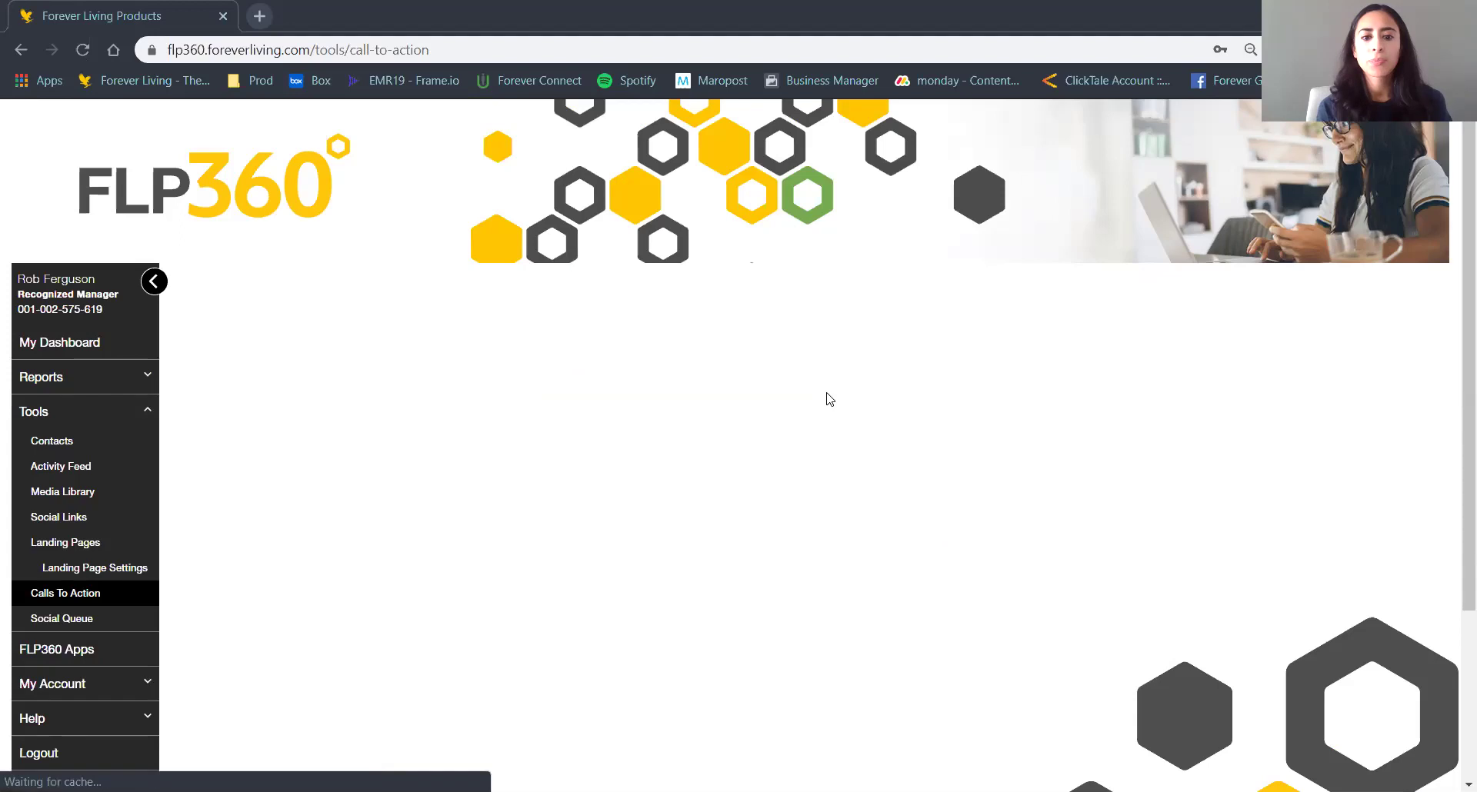
scroll(827, 393, "down", 1)
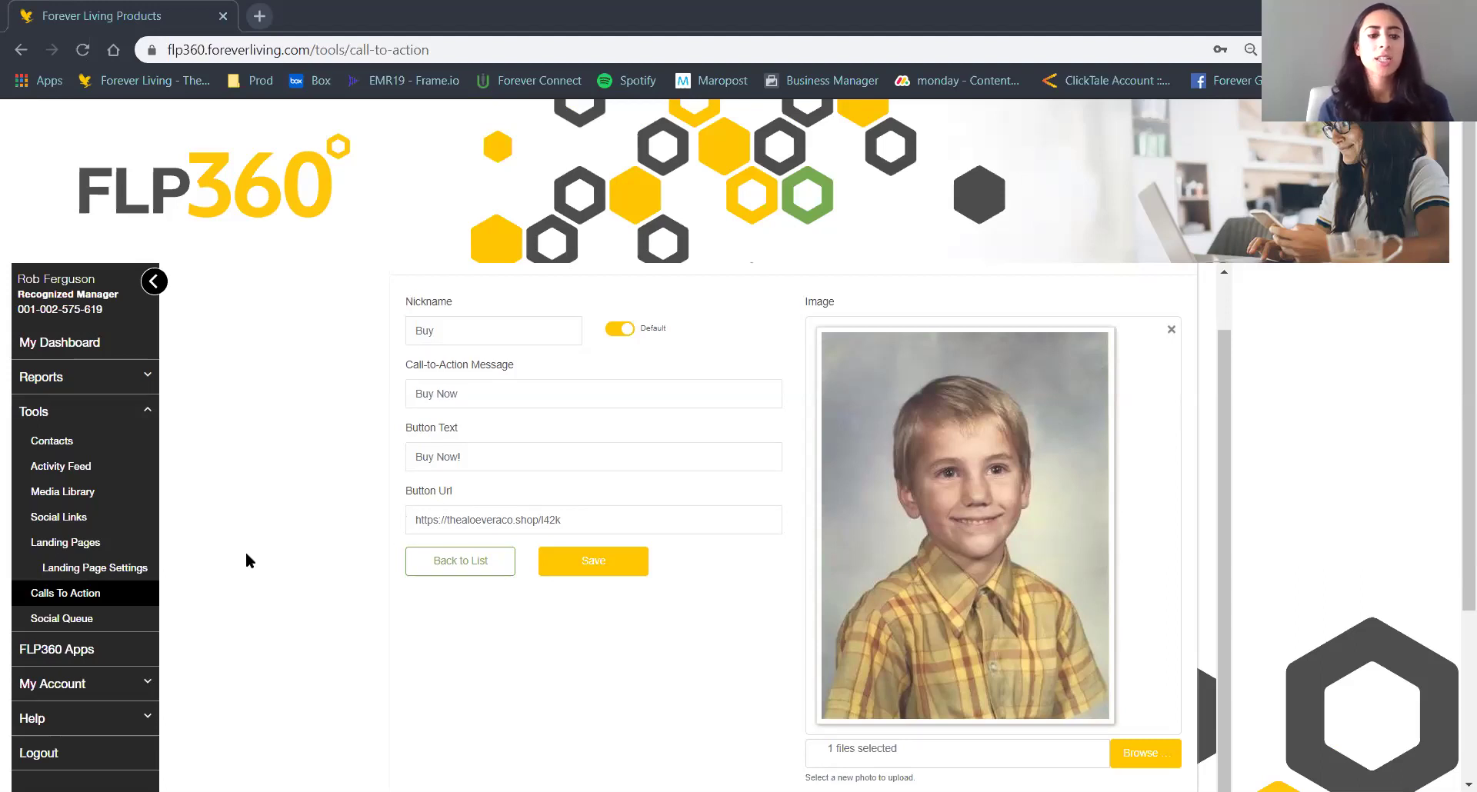
Switch the Landing Pages list to its Stats table showing views, clicks and leads per page.
left_click(98, 541)
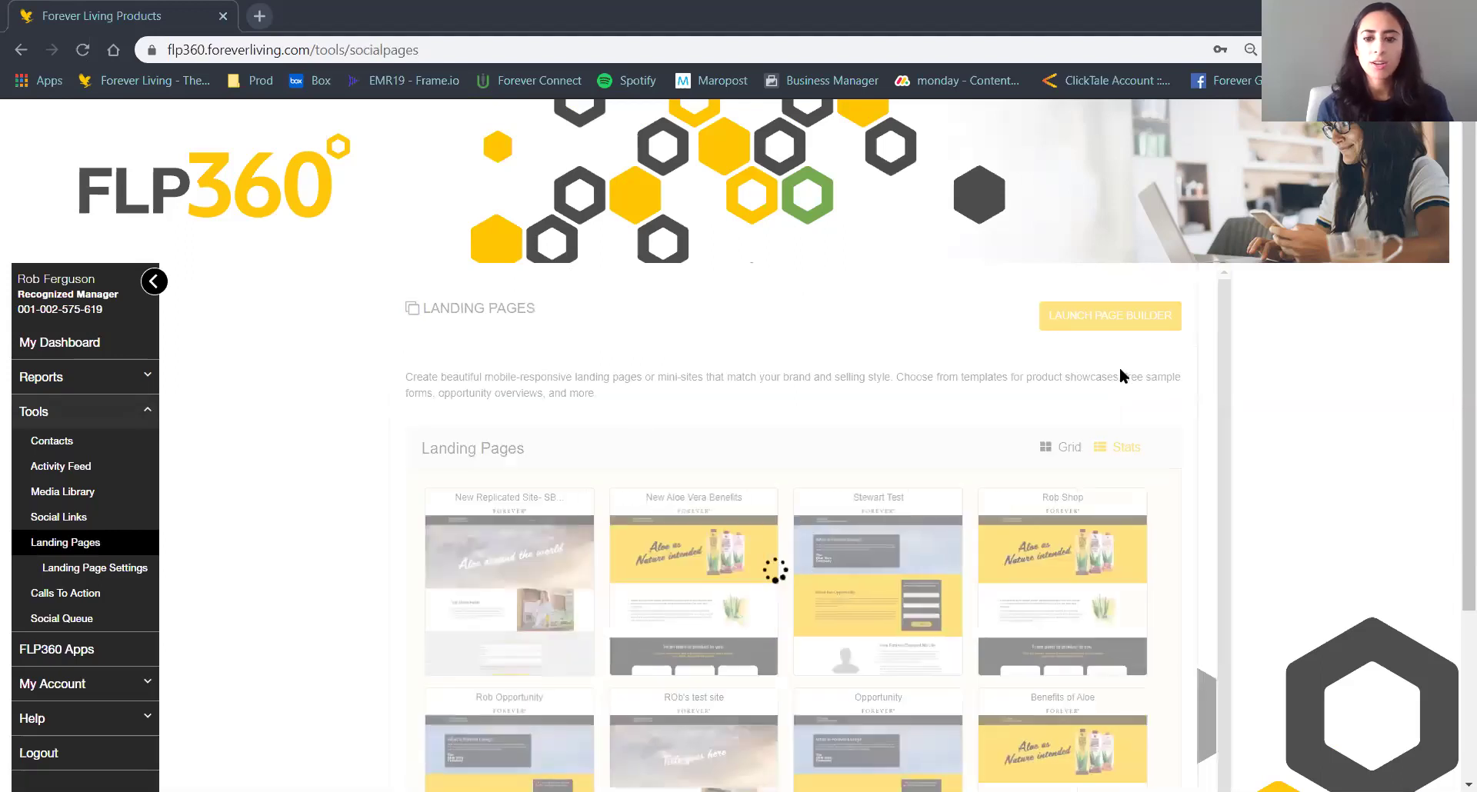
scroll(1223, 338, "down", 1)
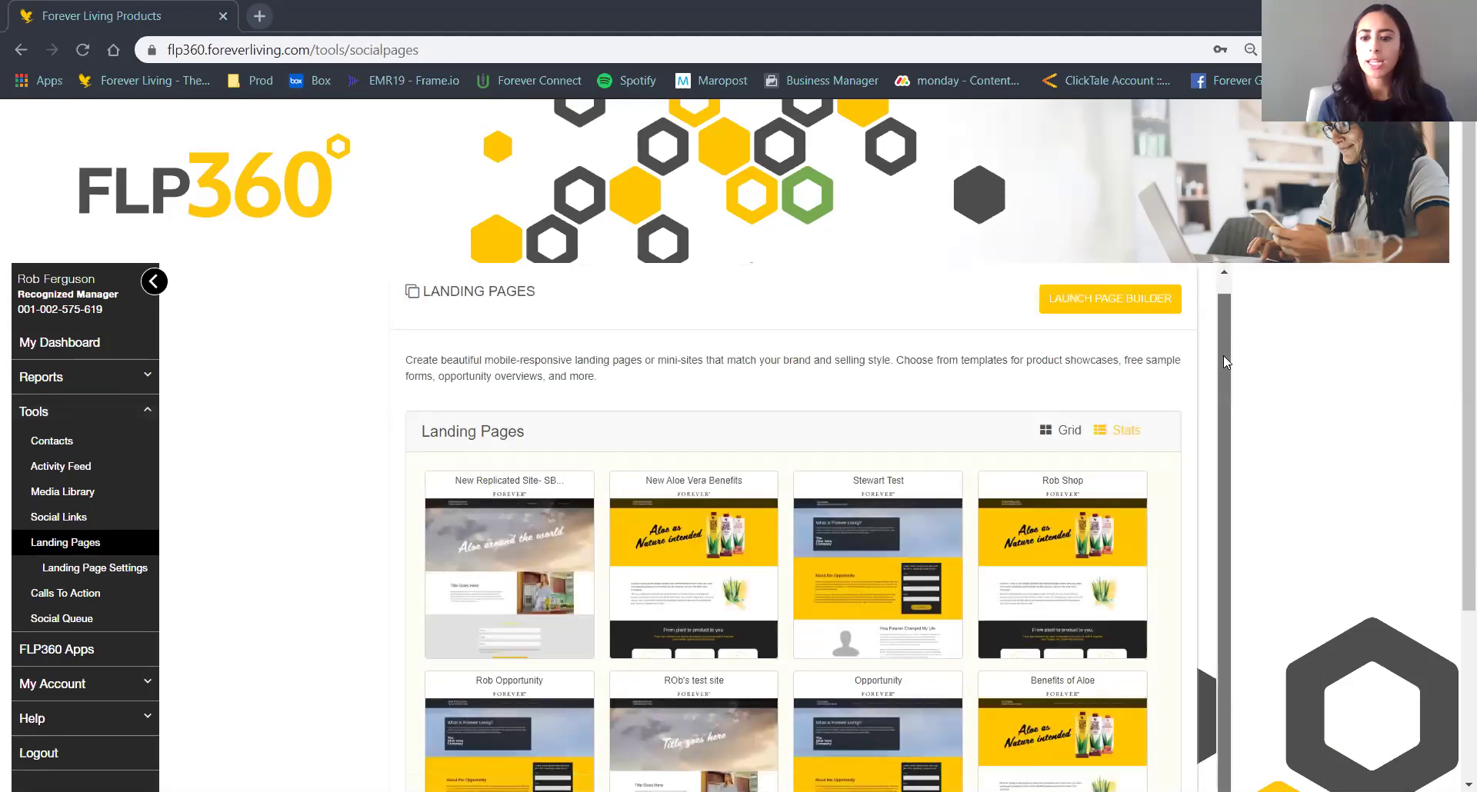
left_click(1123, 405)
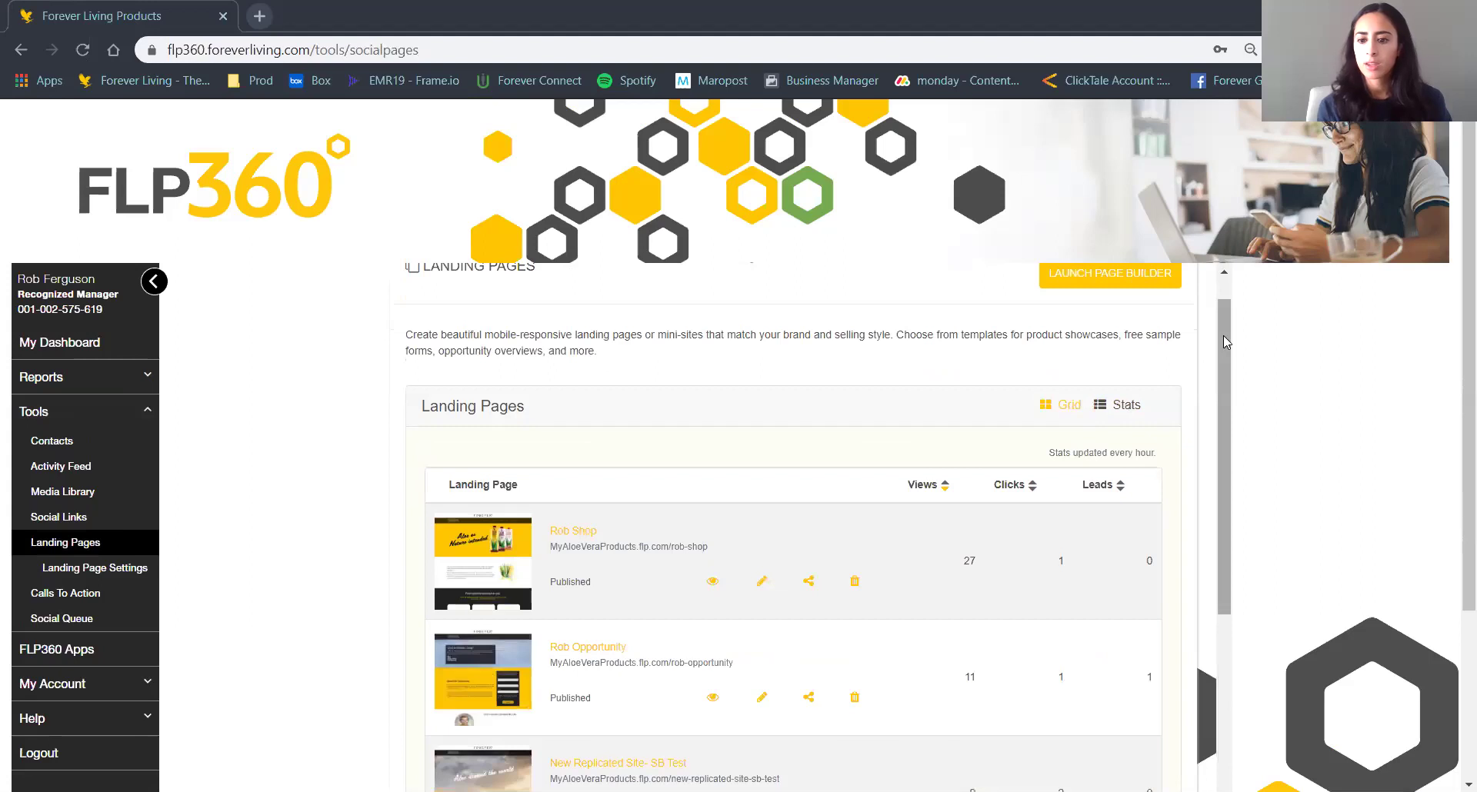
scroll(1230, 369, "down", 3)
scroll(1239, 409, "down", 2)
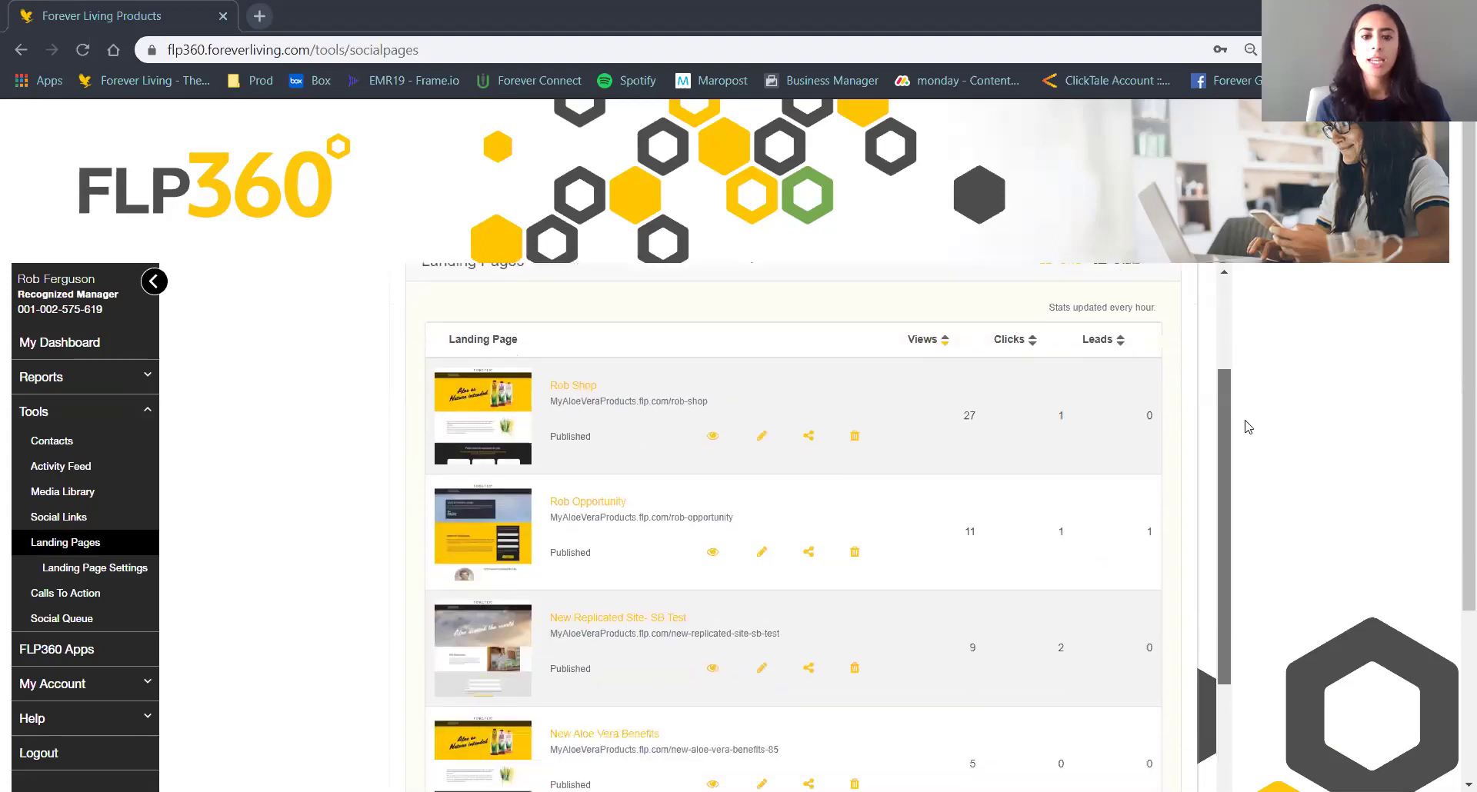
scroll(1248, 443, "up", 1)
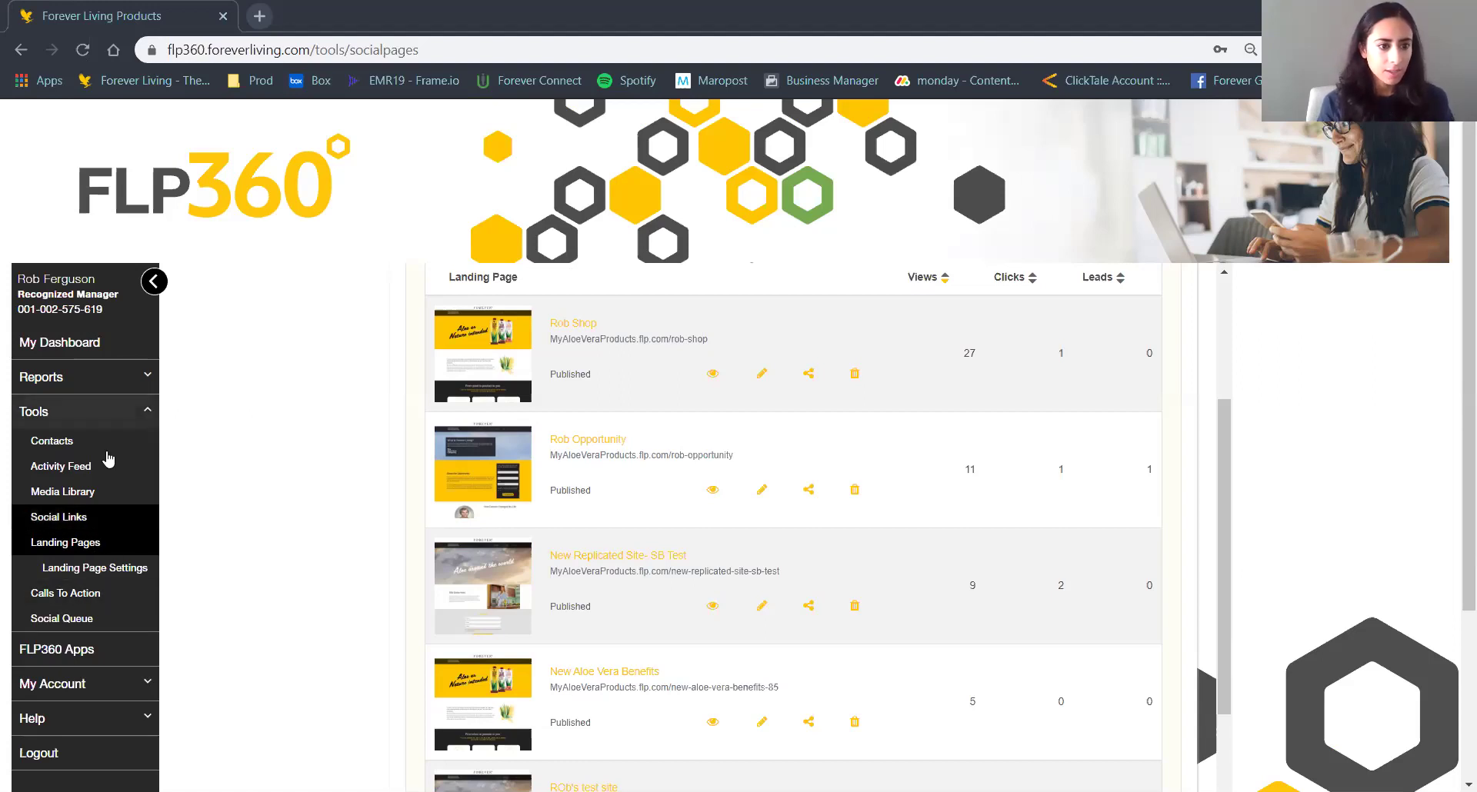
Collapse Tools, expand Reports in the sidebar, and browse the Advanced Reports list.
left_click(90, 418)
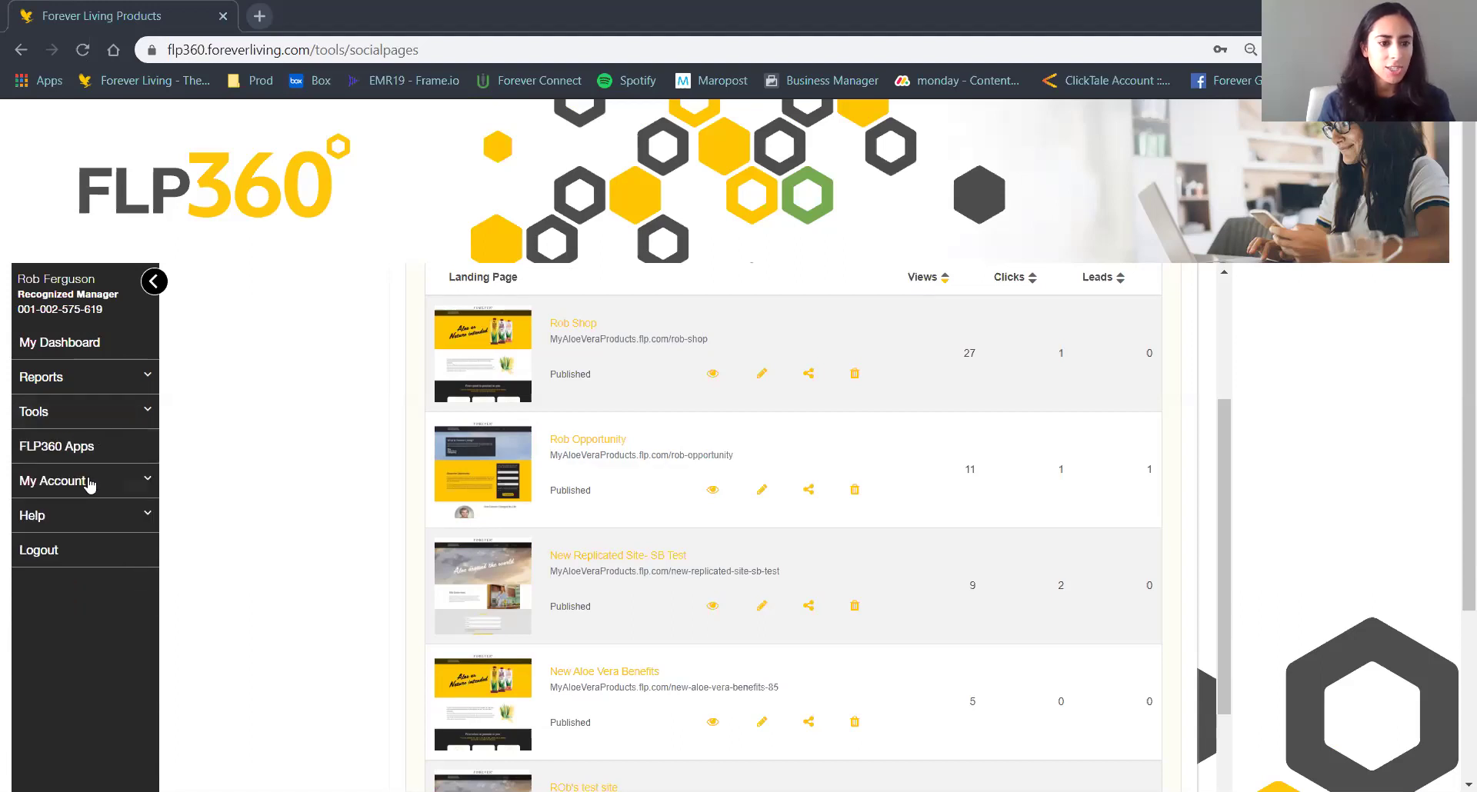
left_click(144, 485)
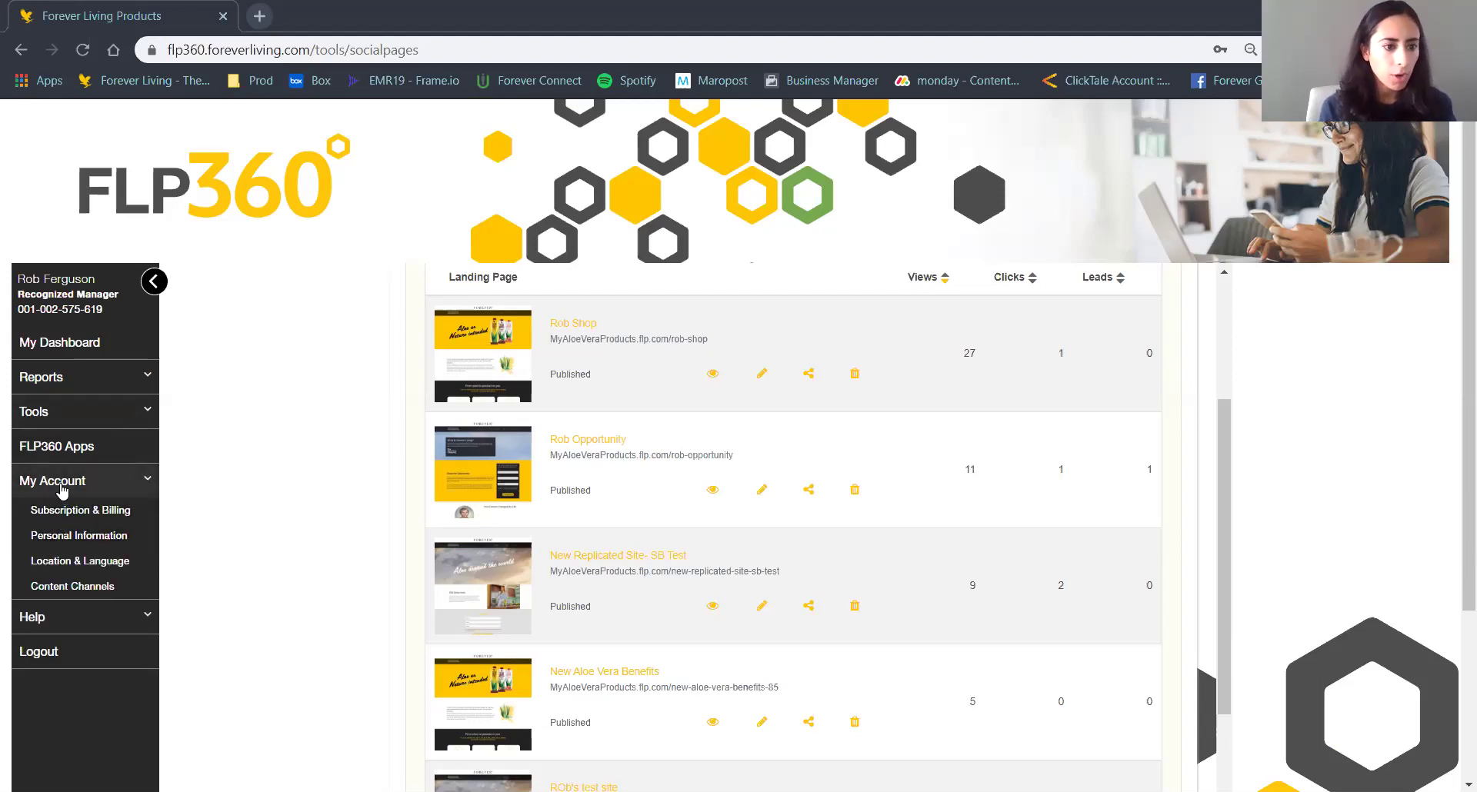
left_click(61, 412)
left_click(53, 385)
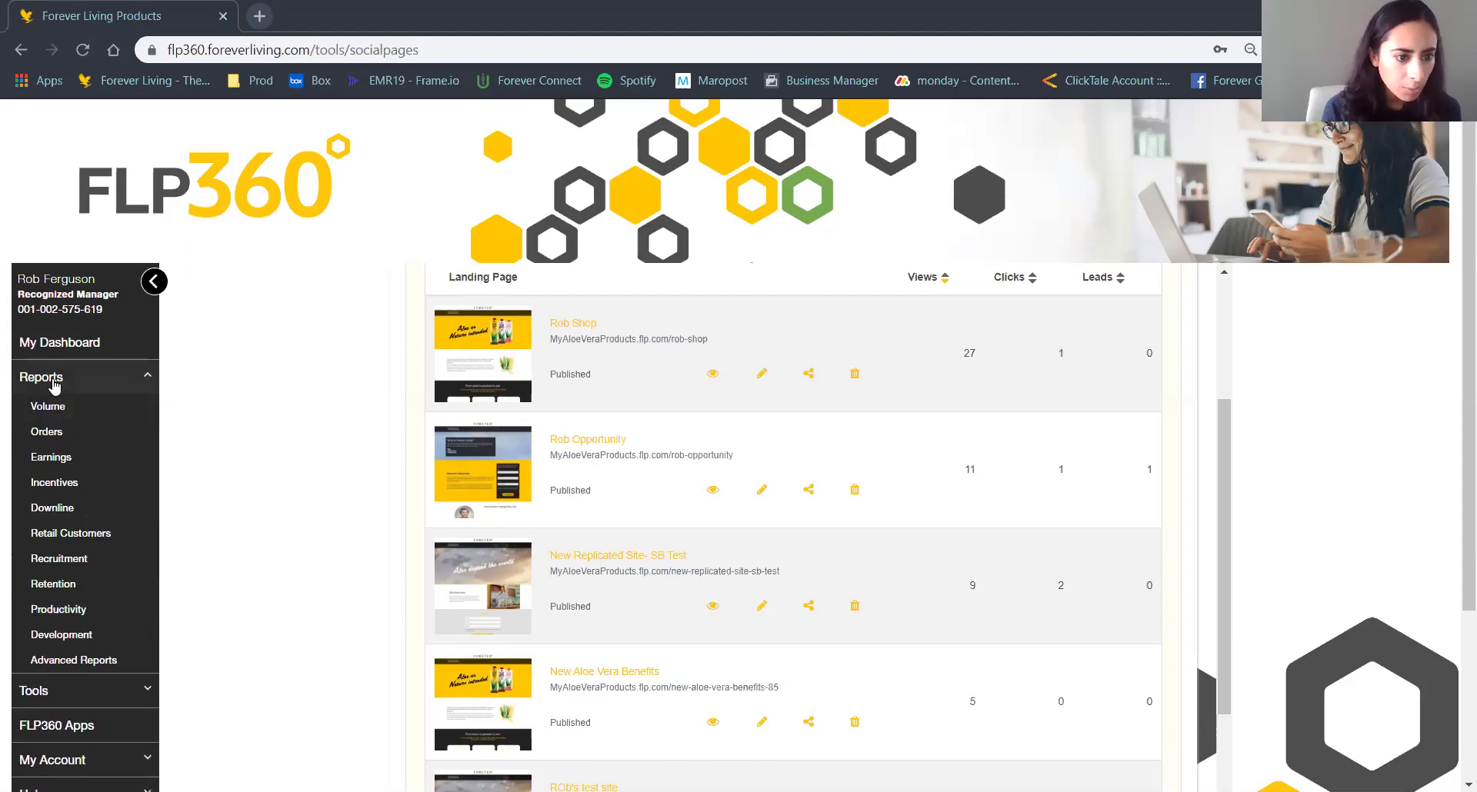
left_click(95, 662)
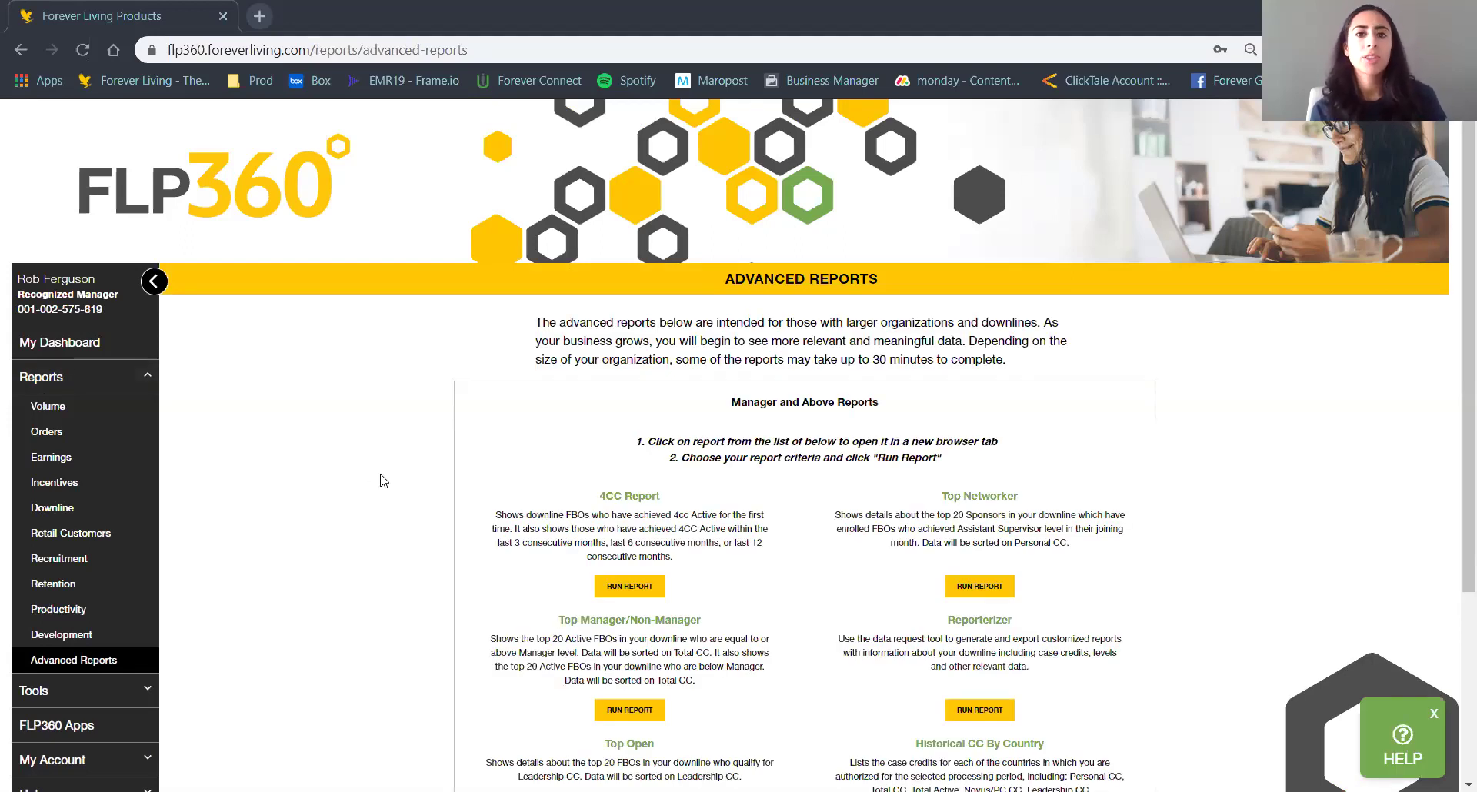
scroll(384, 481, "down", 1)
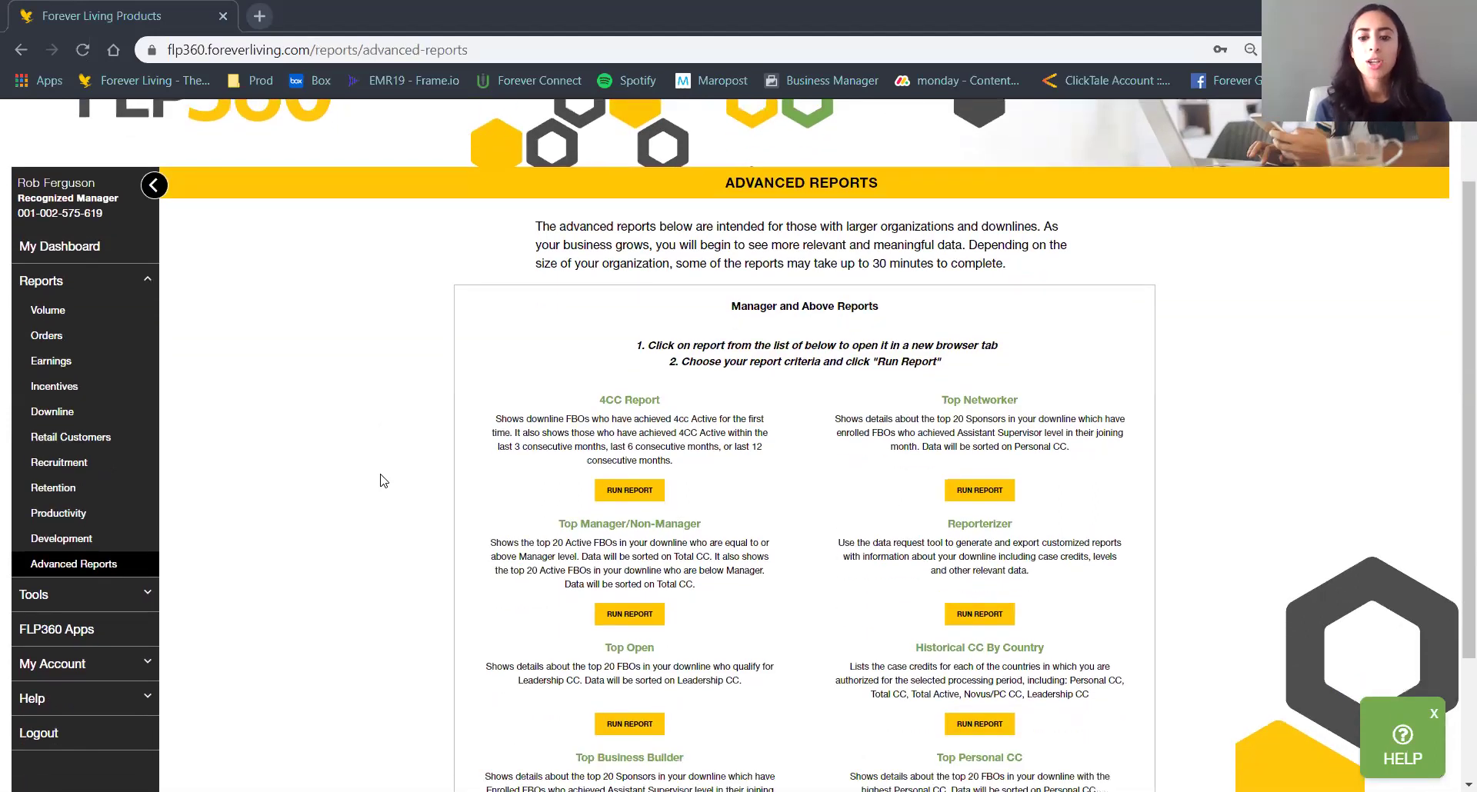
scroll(384, 481, "down", 2)
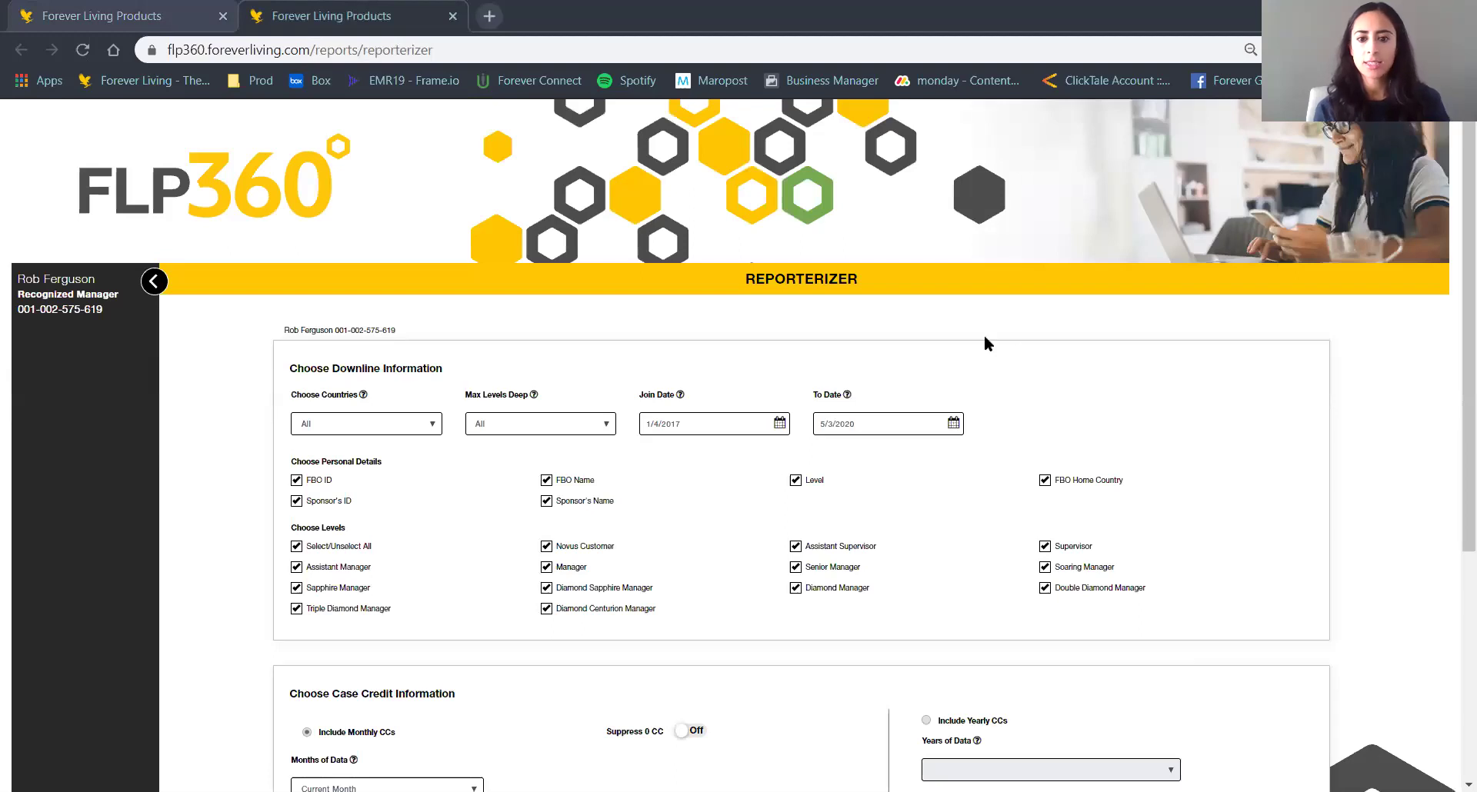
Uncheck Triple Diamond Manager in the Reporterizer's Choose Levels list.
scroll(1135, 367, "down", 2)
scroll(1136, 367, "down", 2)
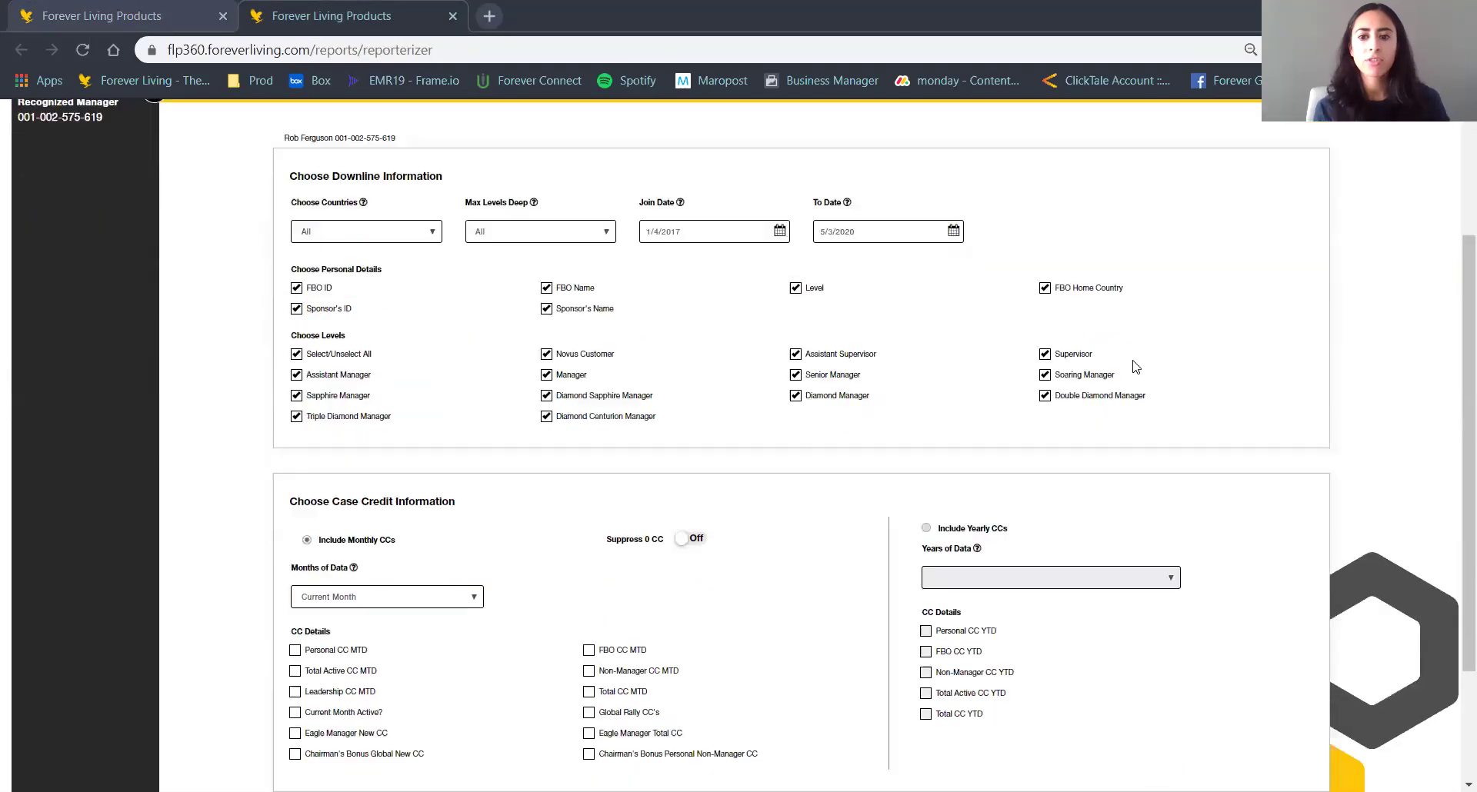
scroll(1136, 367, "down", 1)
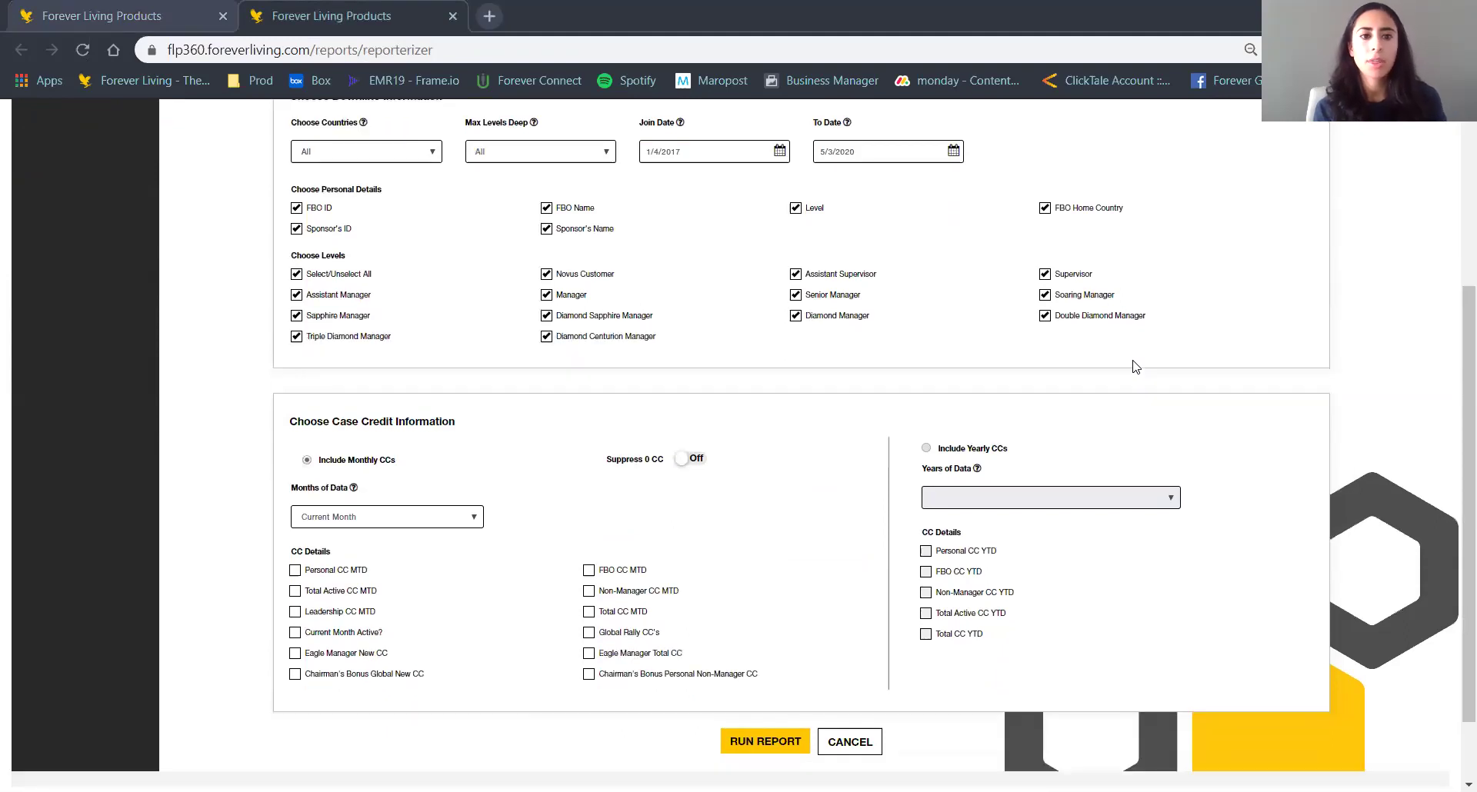
scroll(1136, 367, "up", 1)
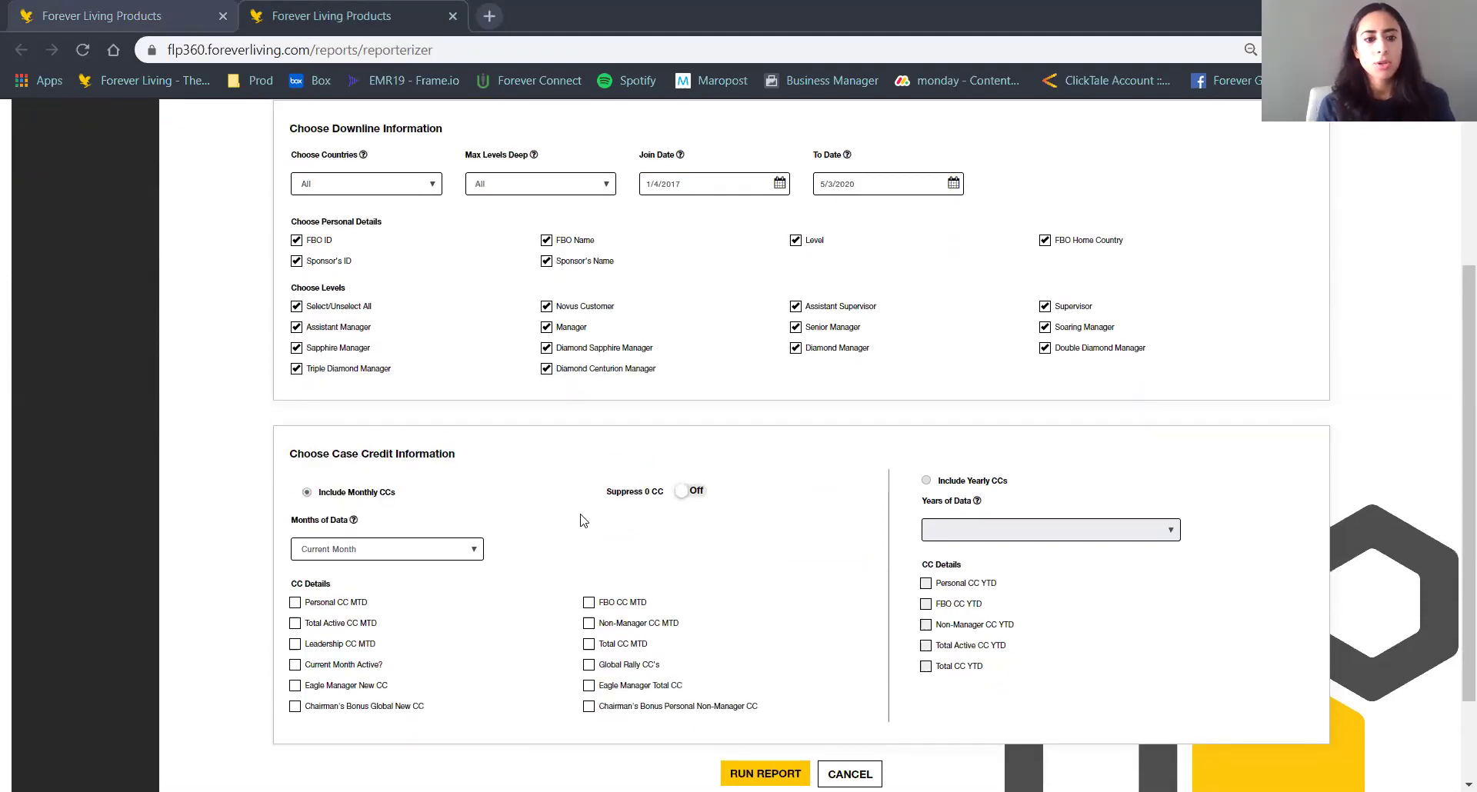
left_click_drag(400, 523, 454, 461)
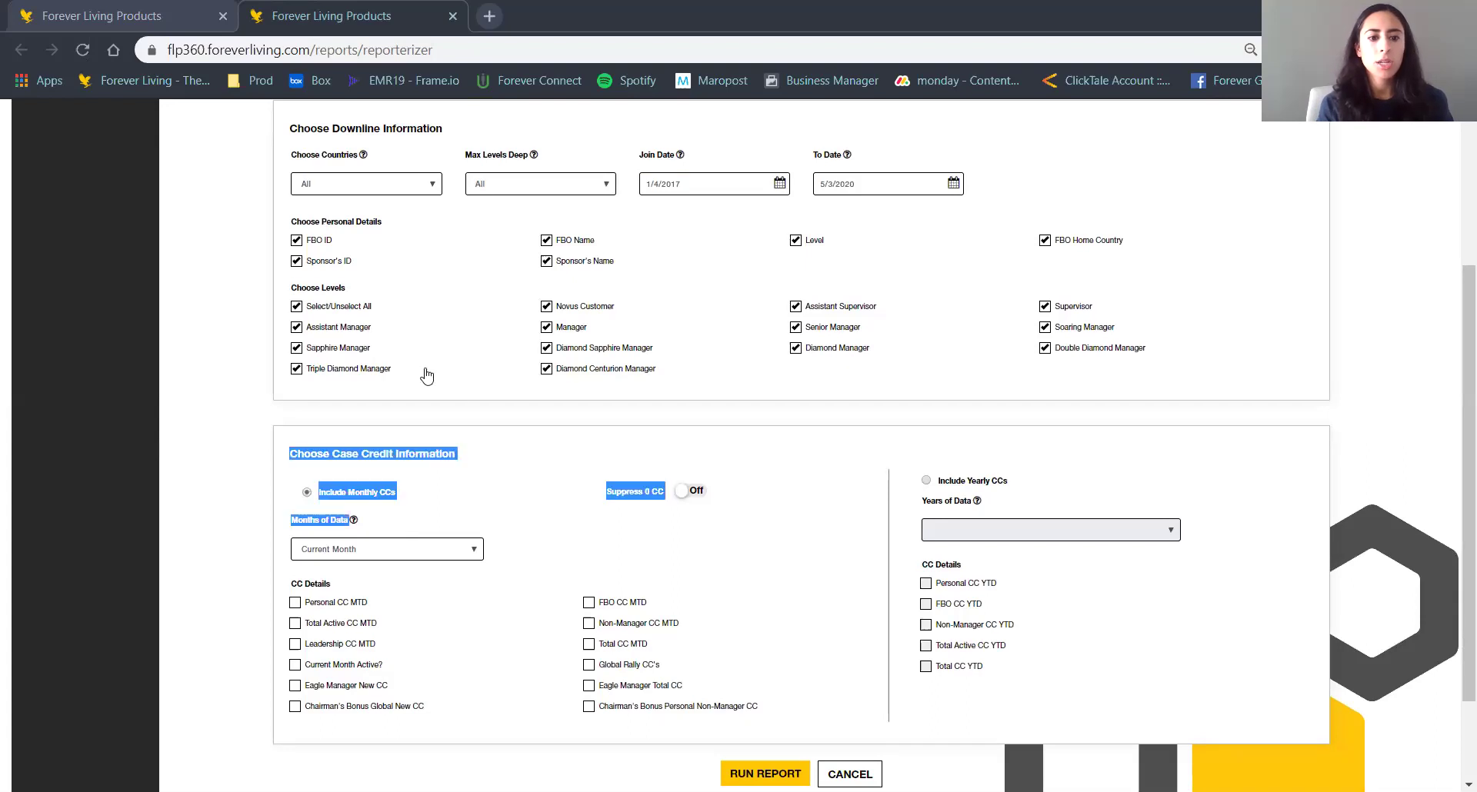
left_click(421, 368)
left_click(330, 405)
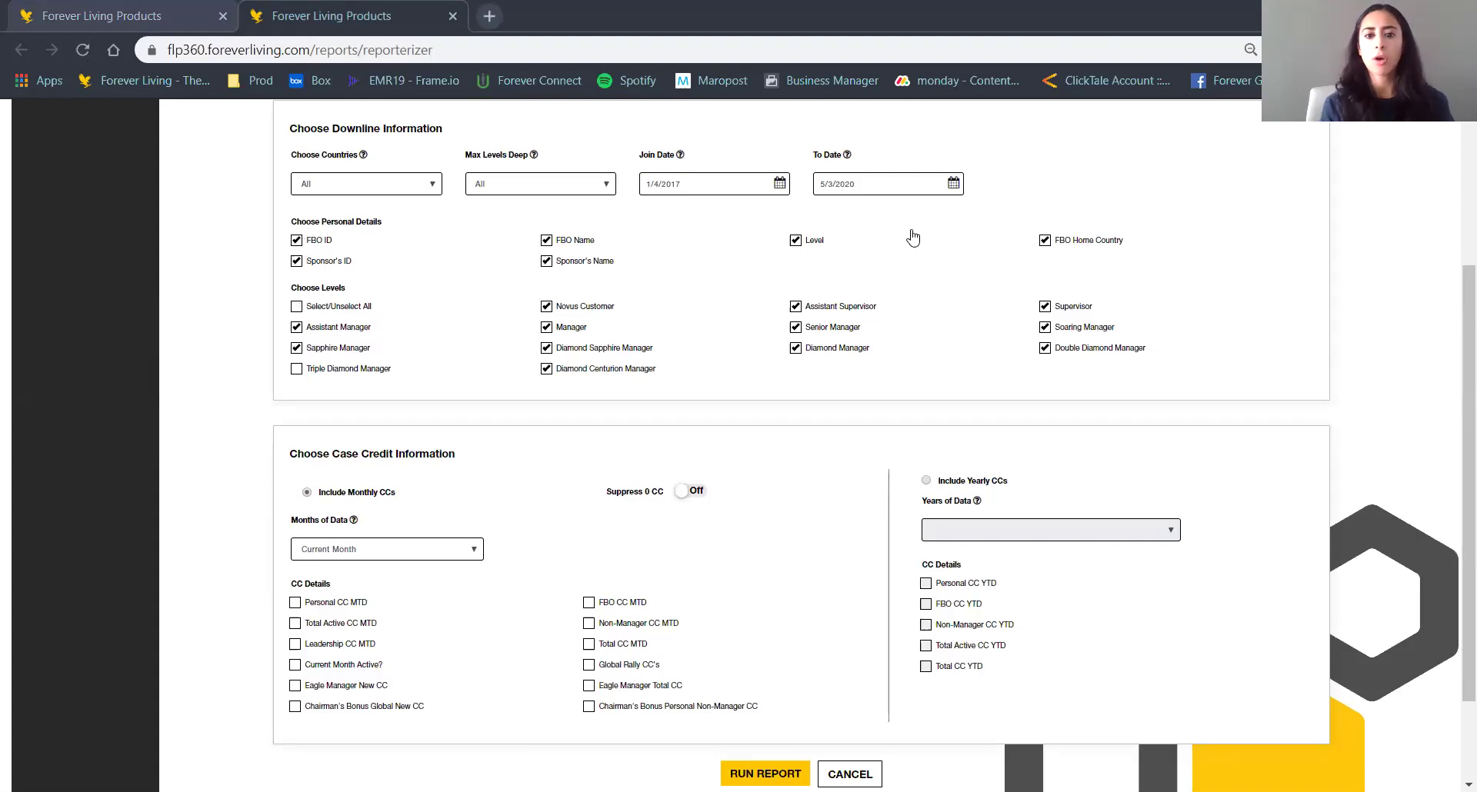
Run the Reporterizer report with the remaining levels selected.
scroll(922, 339, "down", 1)
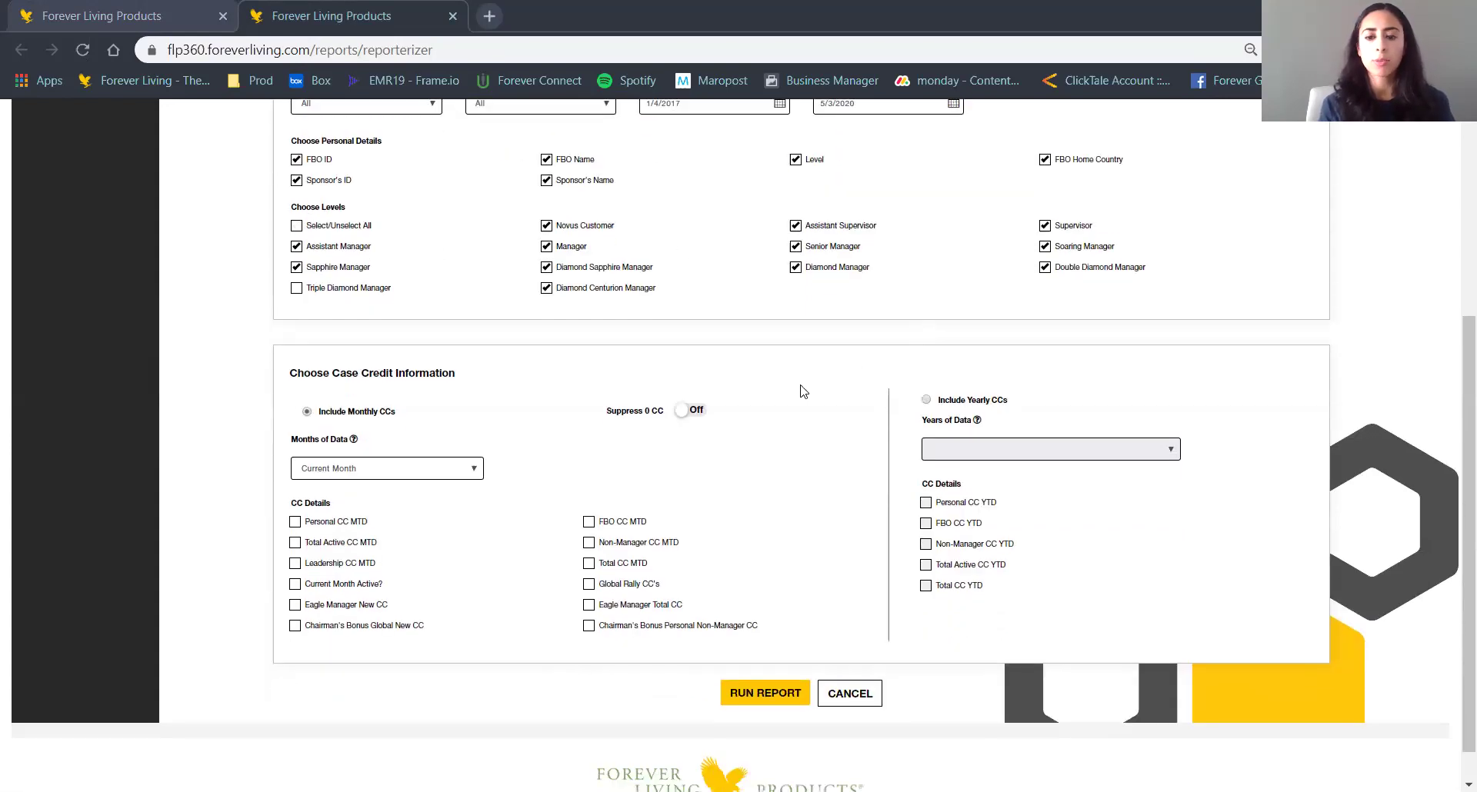
scroll(774, 430, "down", 1)
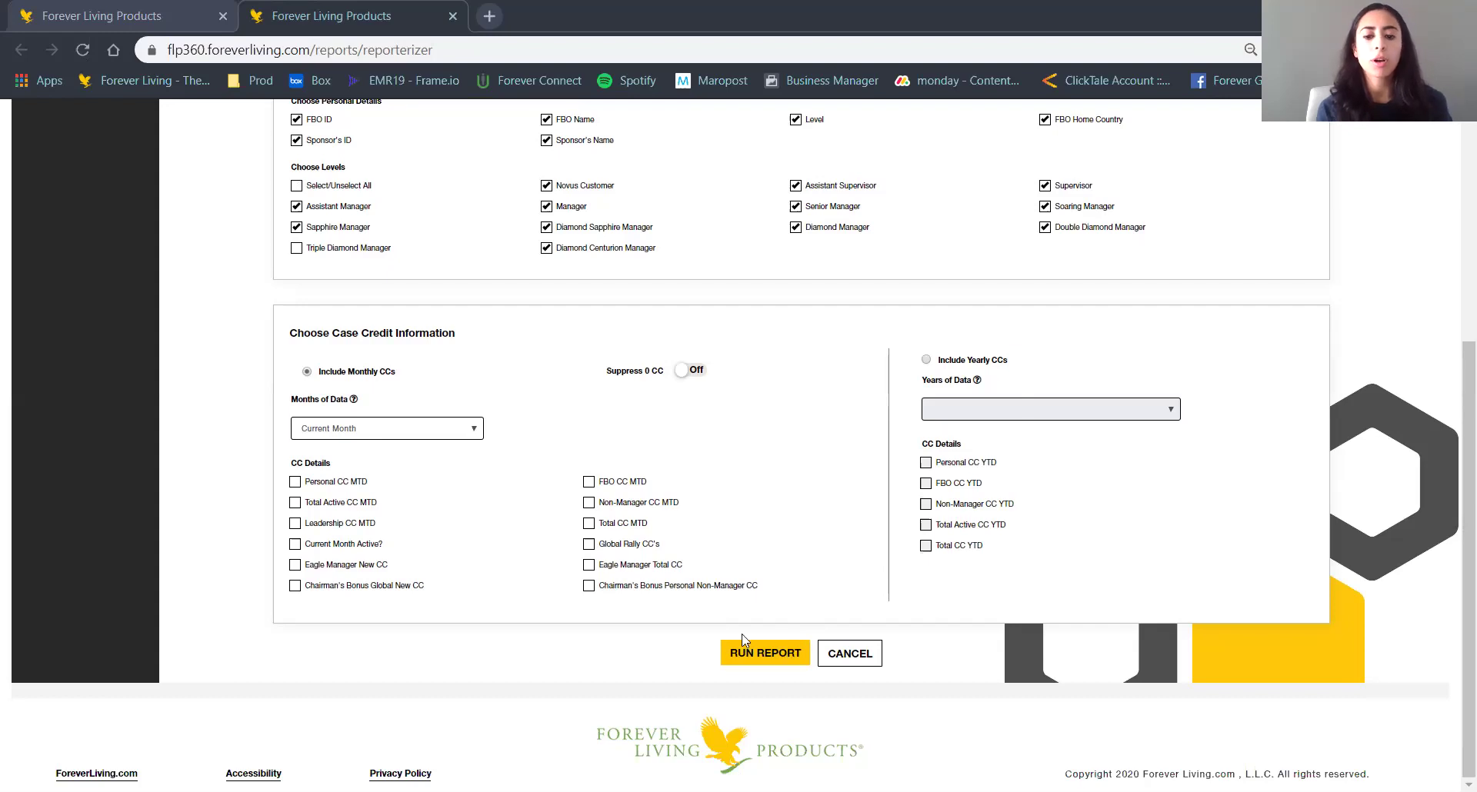
left_click(749, 655)
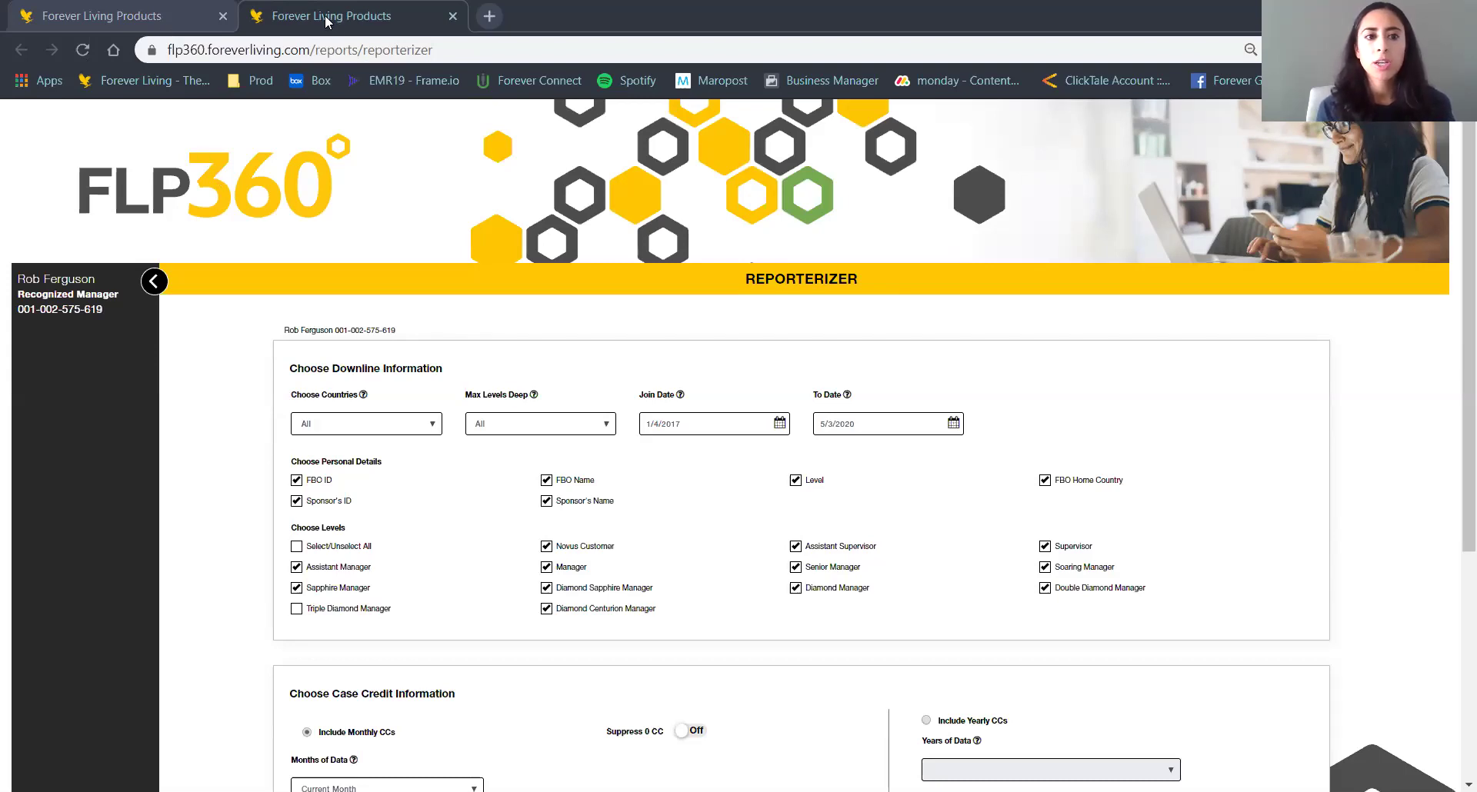
Back on the Advanced Reports tab, open My Website Settings via Tools > Landing Page Settings.
left_click(172, 4)
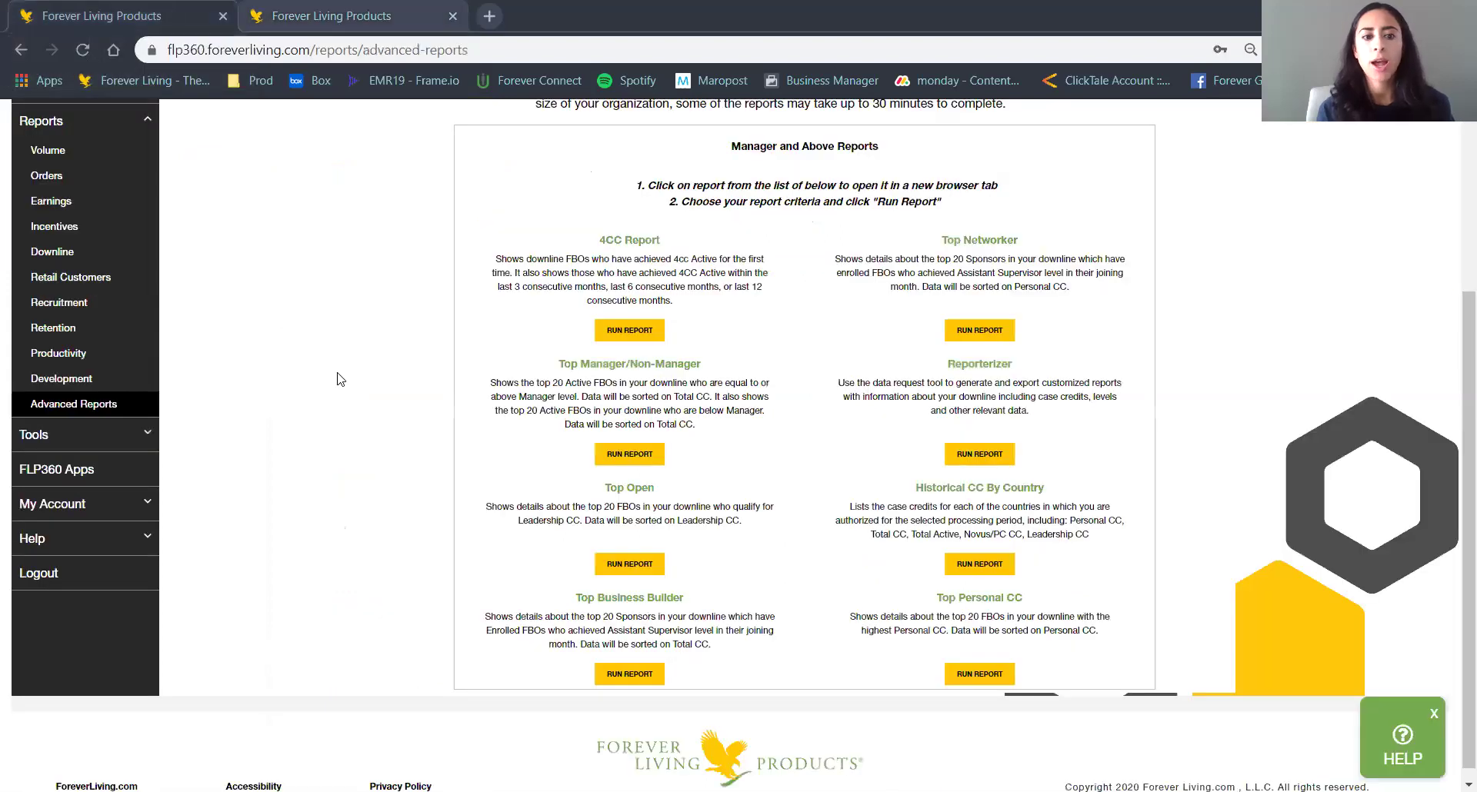
scroll(337, 379, "up", 3)
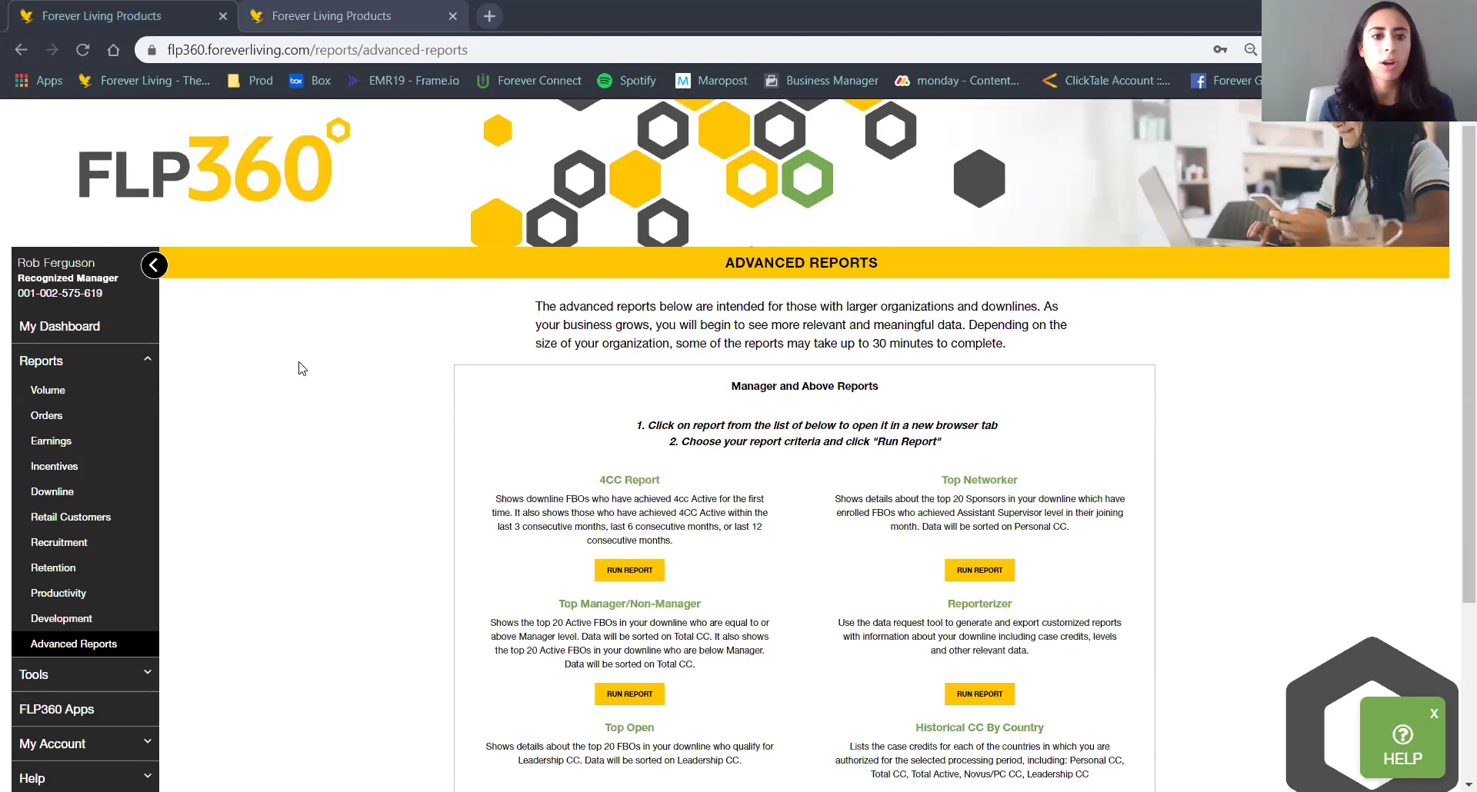
left_click(106, 364)
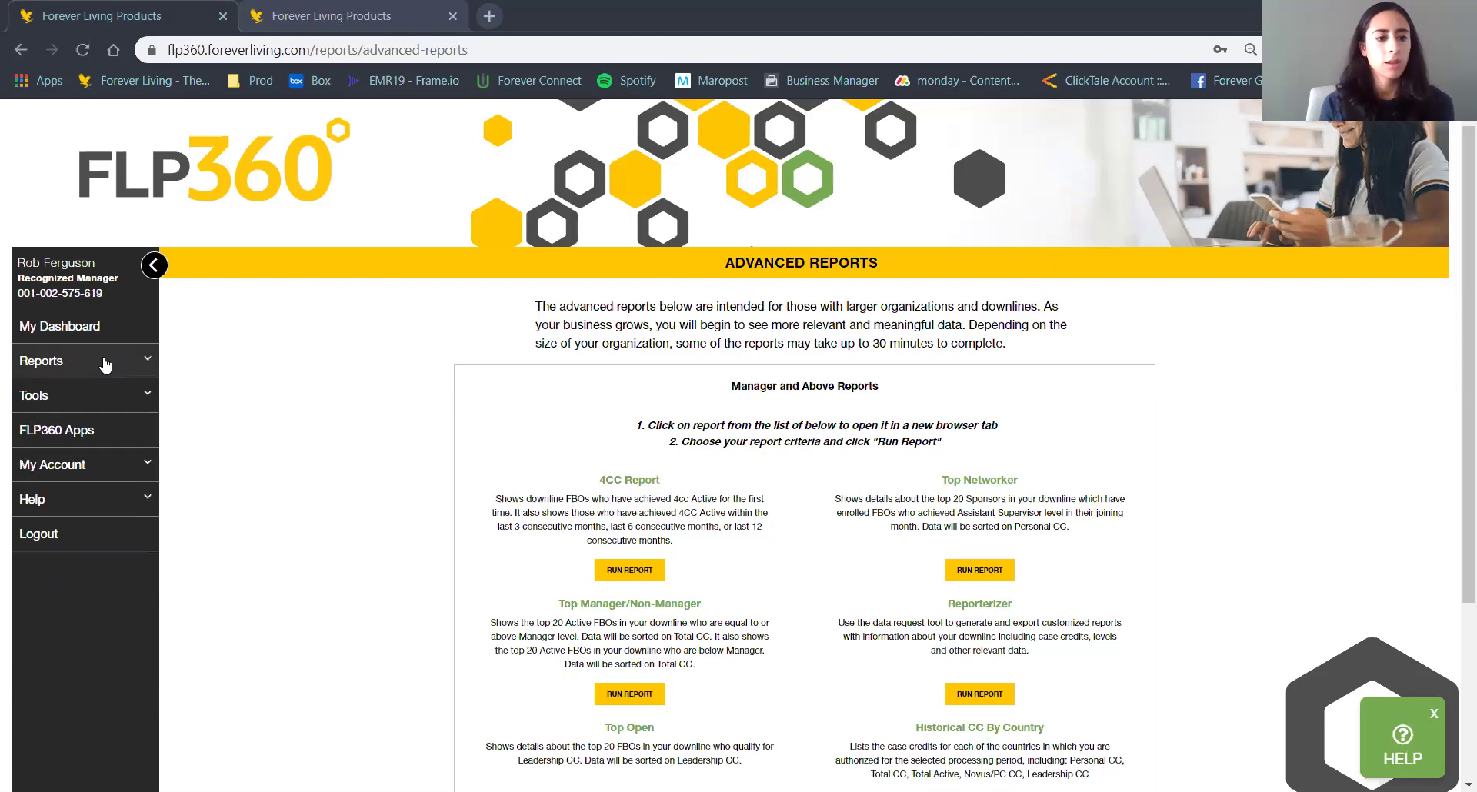
left_click(66, 397)
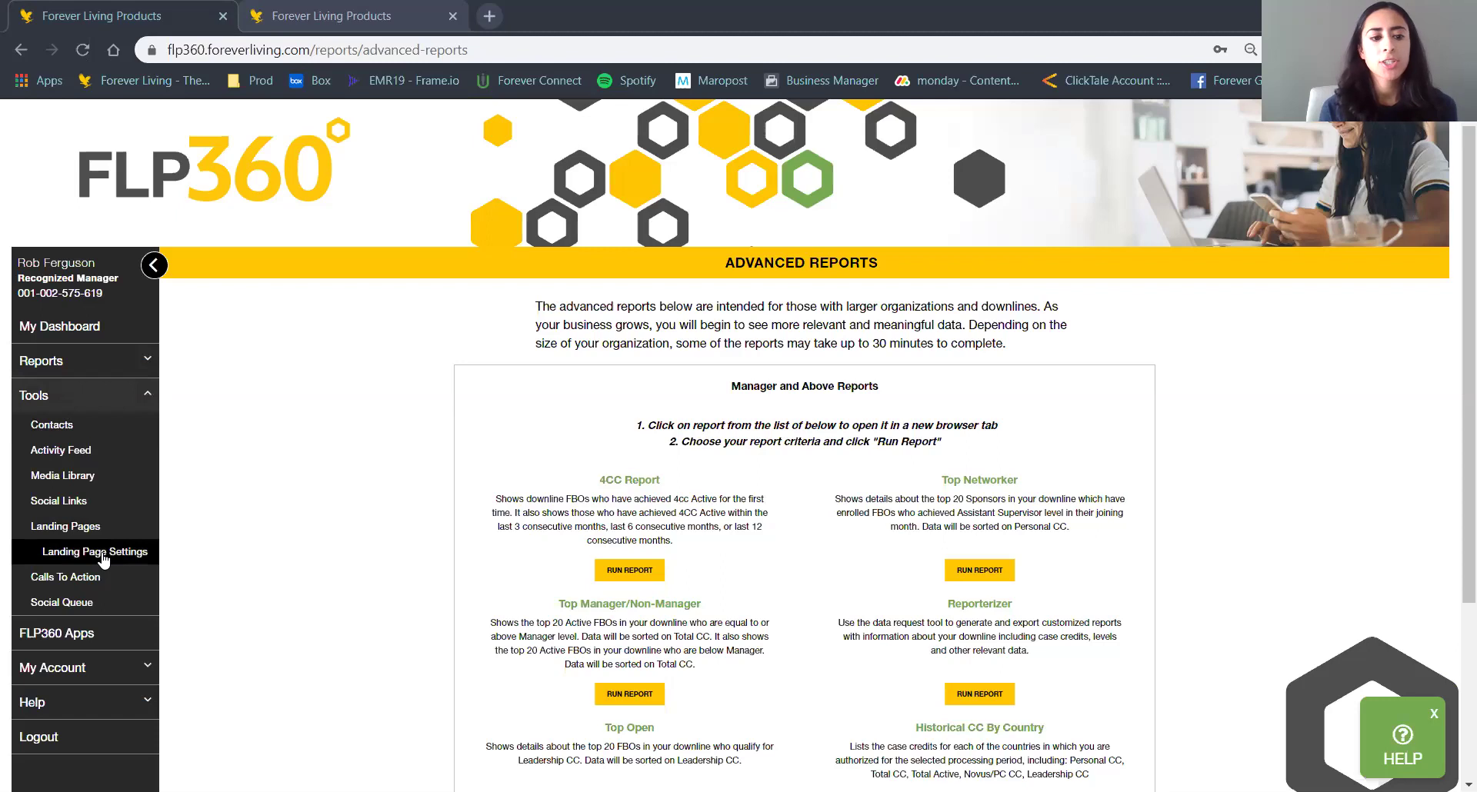
left_click(104, 554)
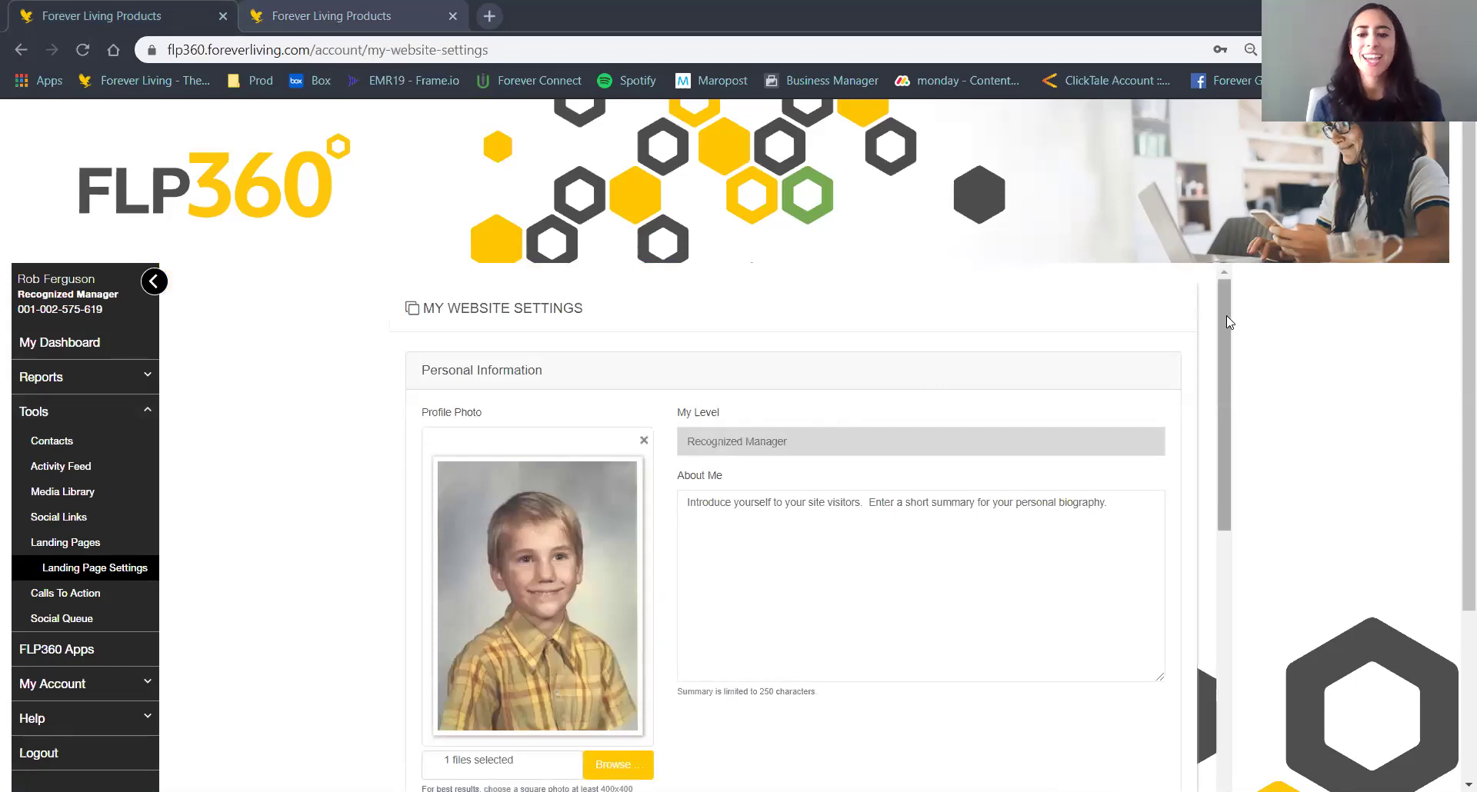
Review the Personal Information, Social Links and website domain settings.
scroll(1227, 315, "down", 2)
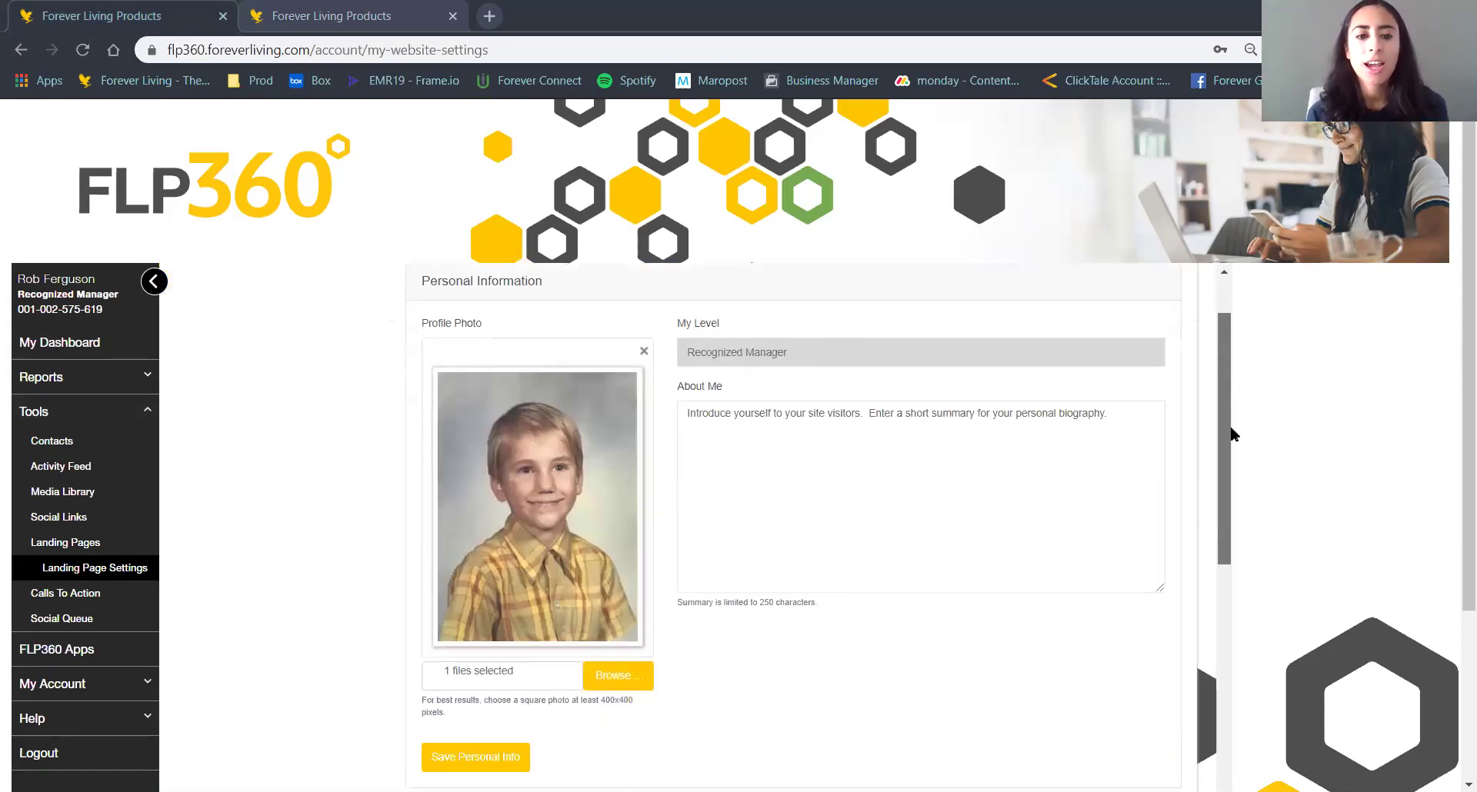
scroll(1230, 443, "down", 3)
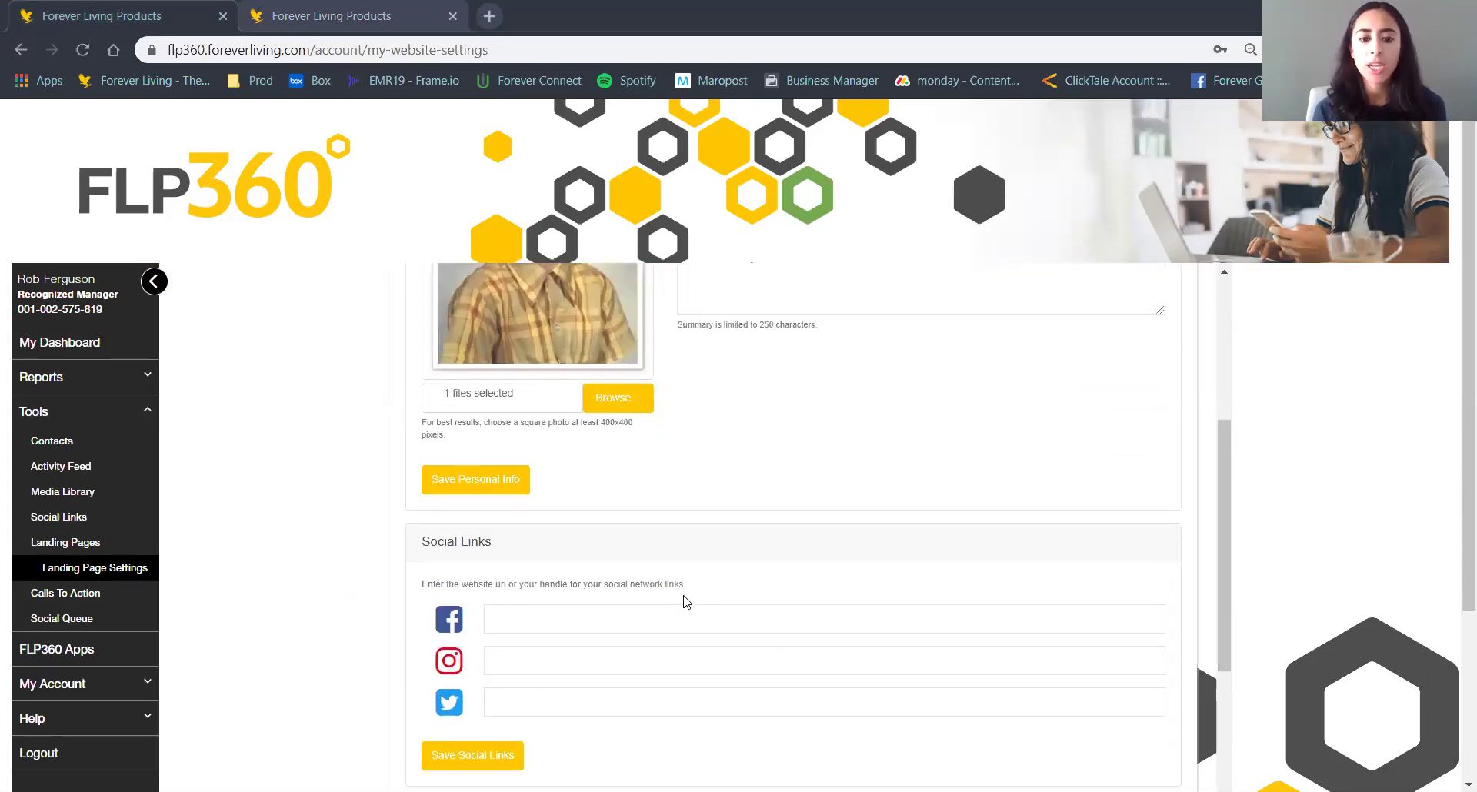
scroll(781, 568, "up", 3)
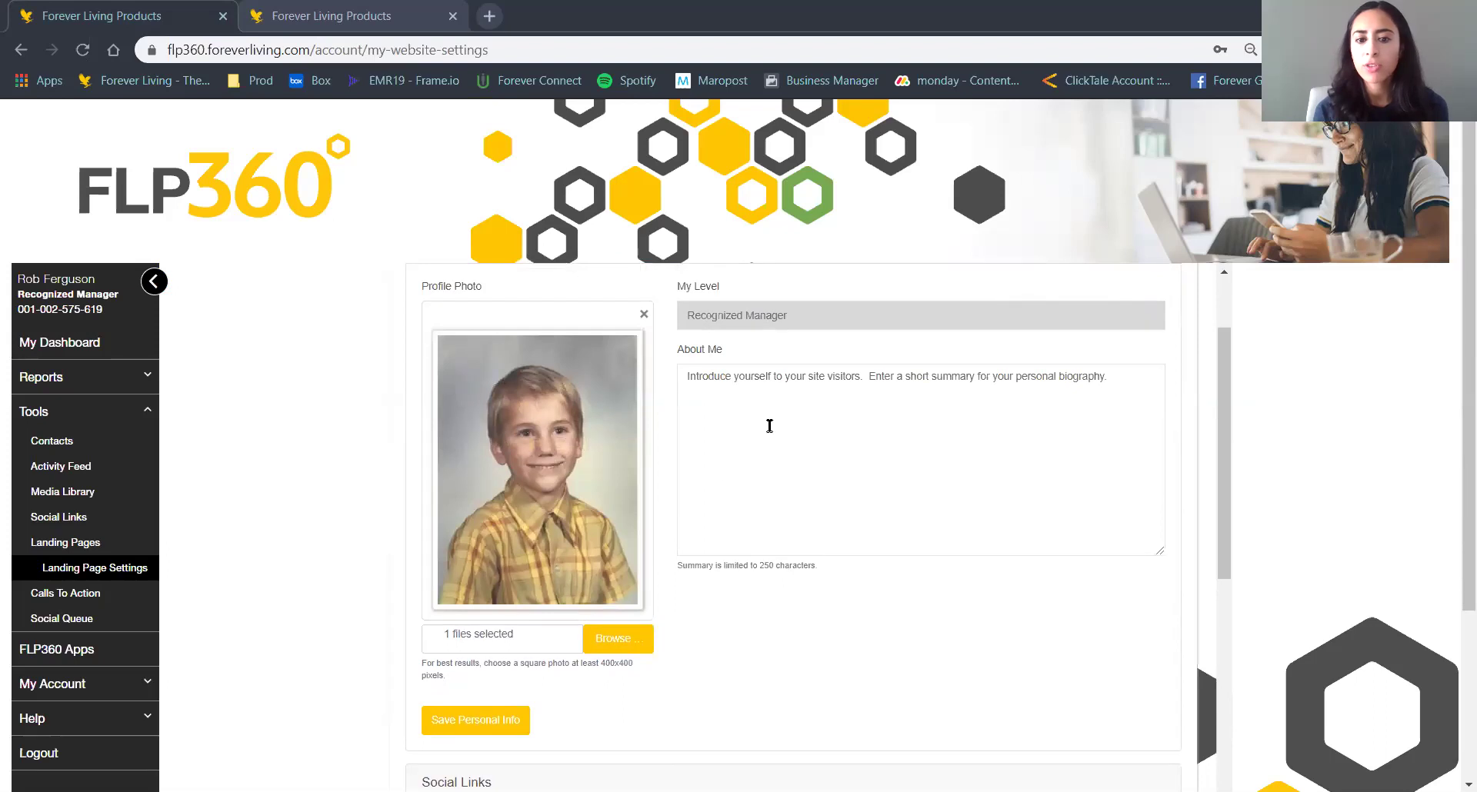
scroll(812, 568, "up", 2)
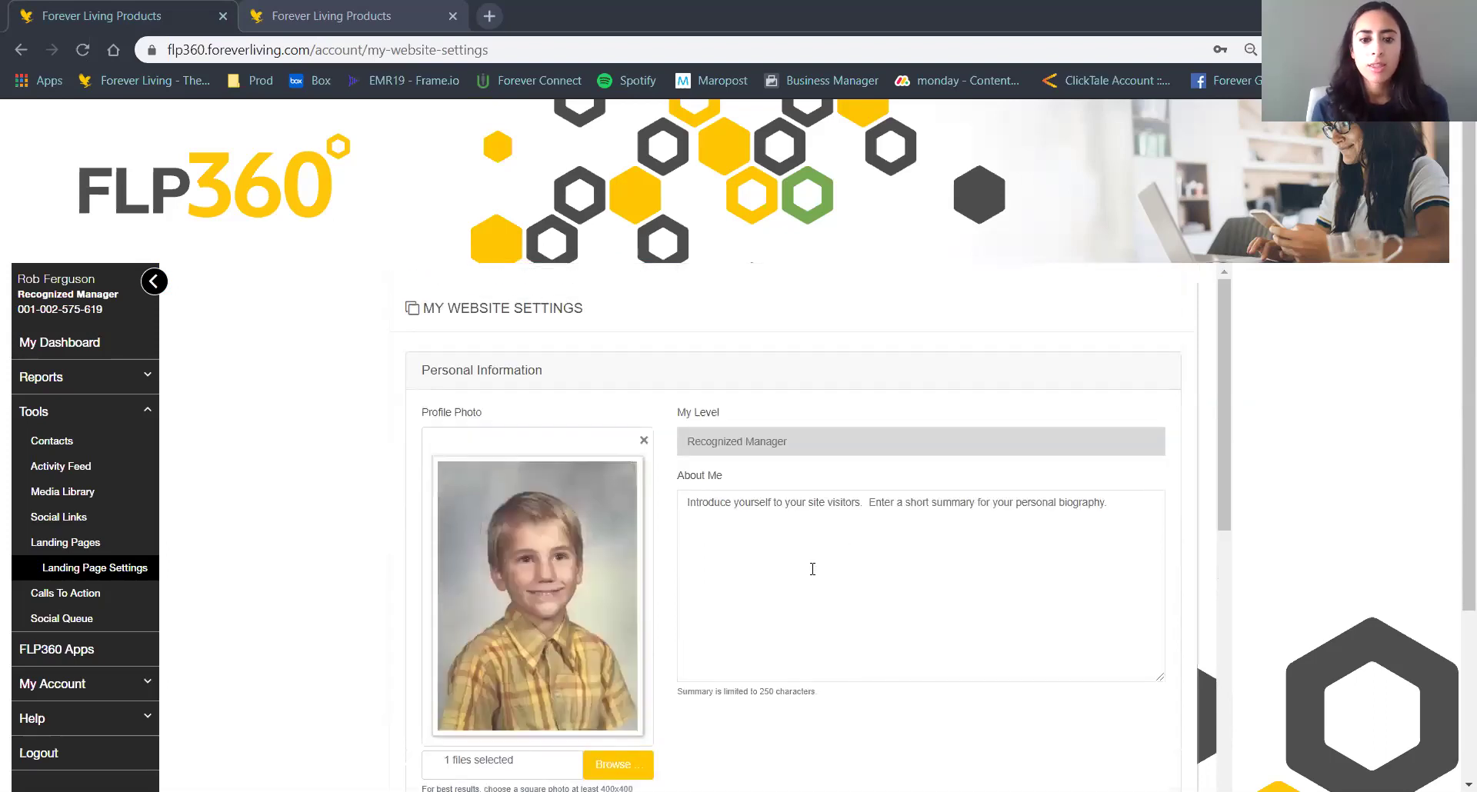
scroll(812, 569, "down", 8)
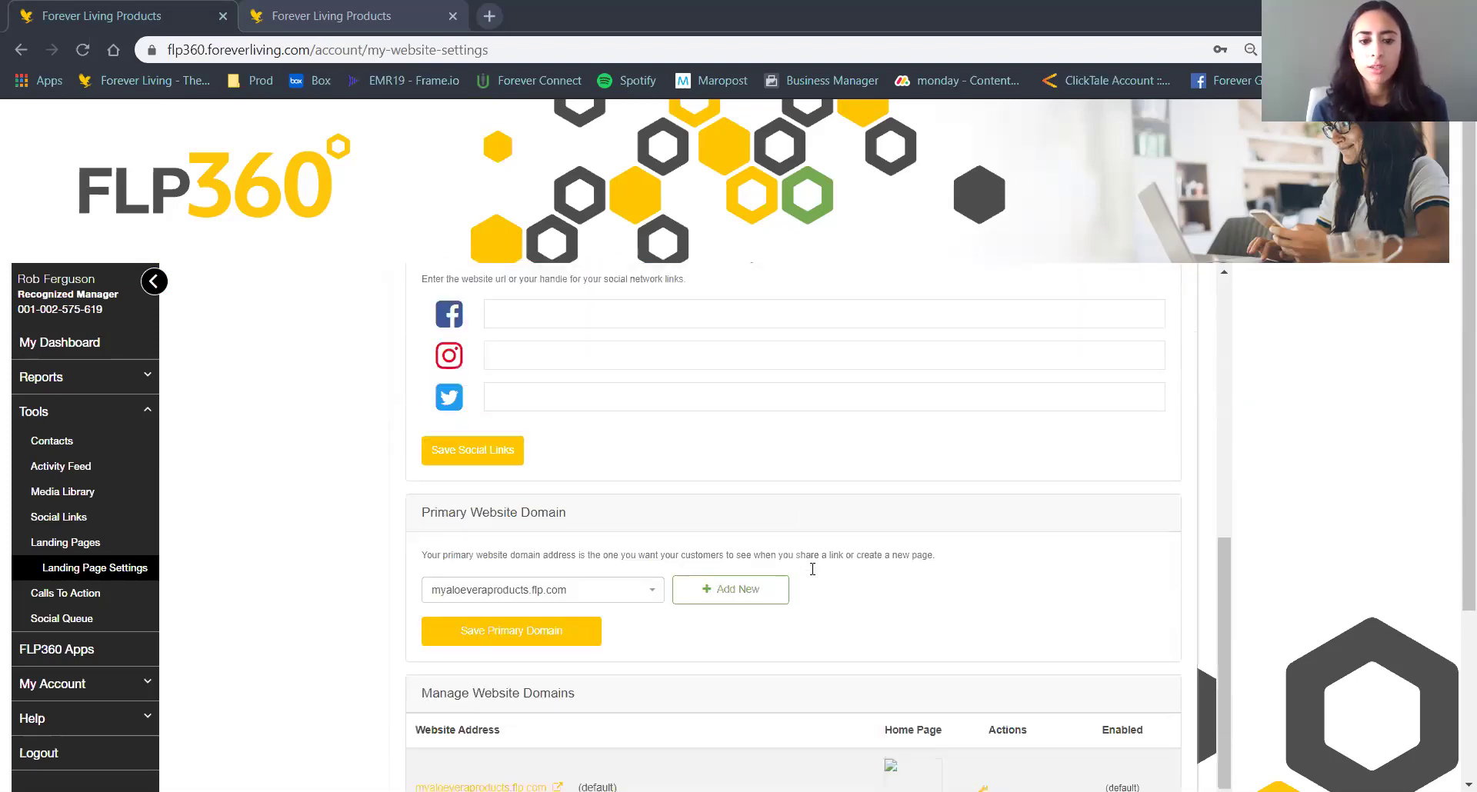
scroll(812, 569, "down", 3)
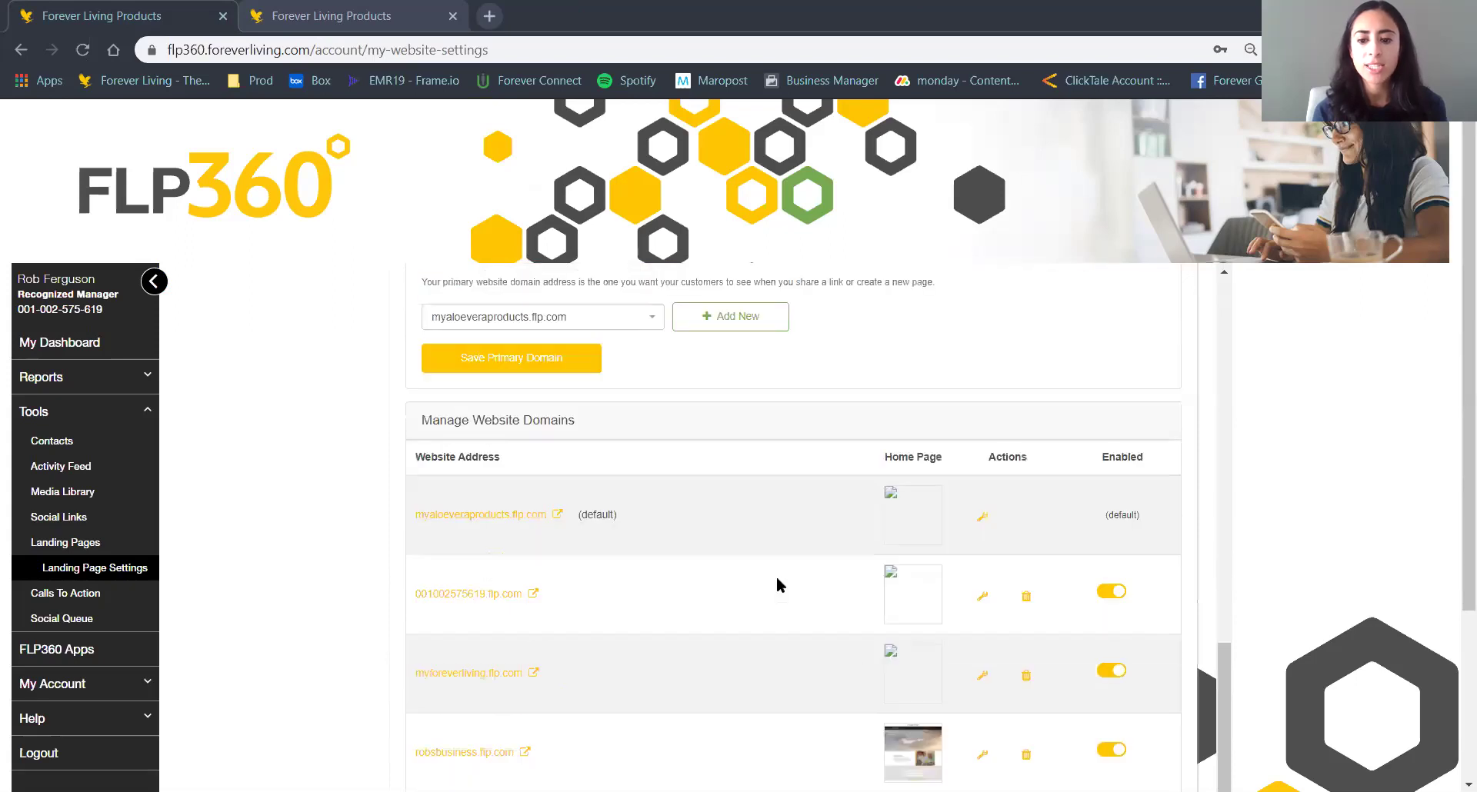
scroll(794, 611, "down", 1)
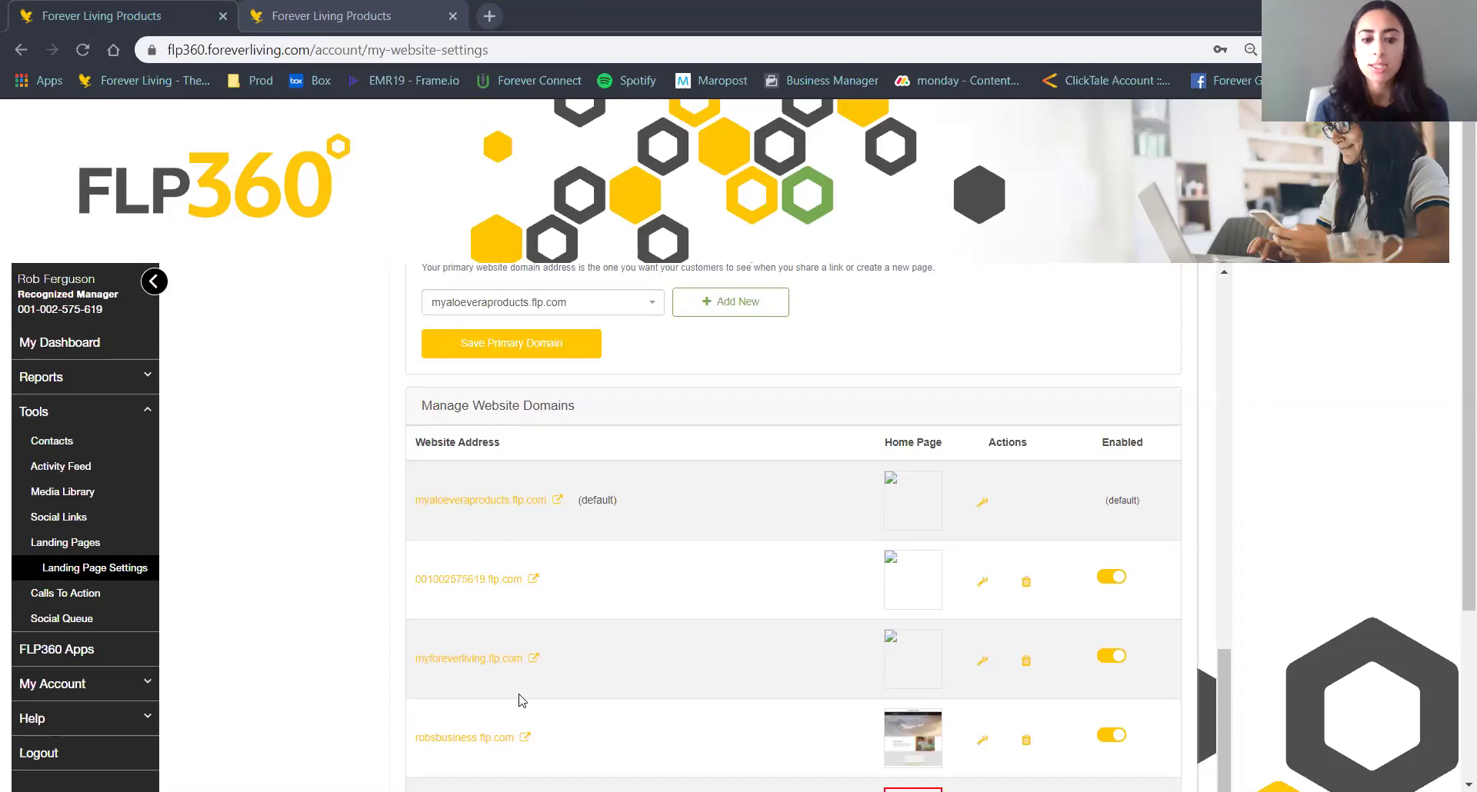
Return to the top of the settings and bring up the Landing Pages list.
scroll(608, 677, "up", 2)
scroll(609, 677, "up", 1)
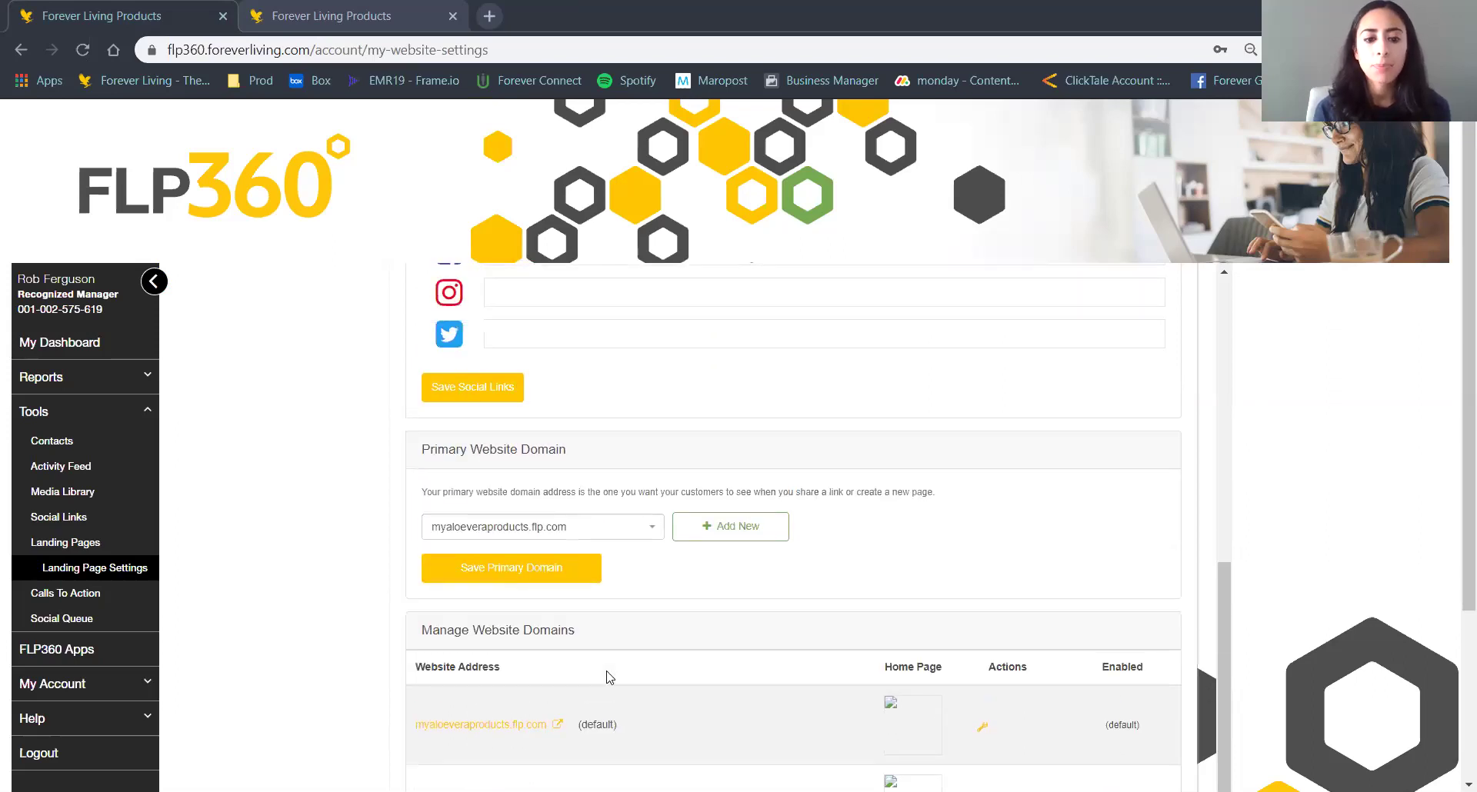
scroll(609, 677, "up", 3)
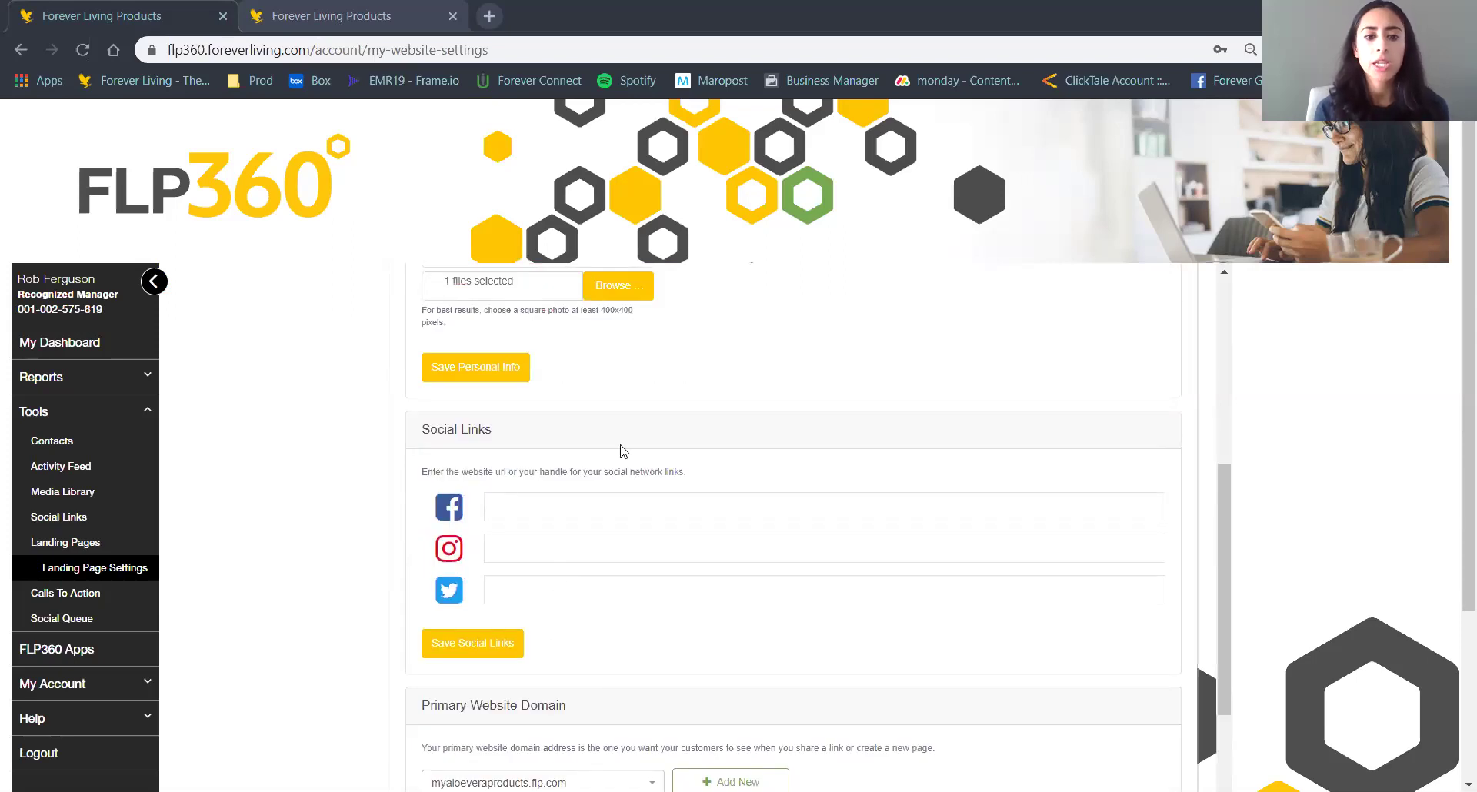
scroll(620, 448, "up", 2)
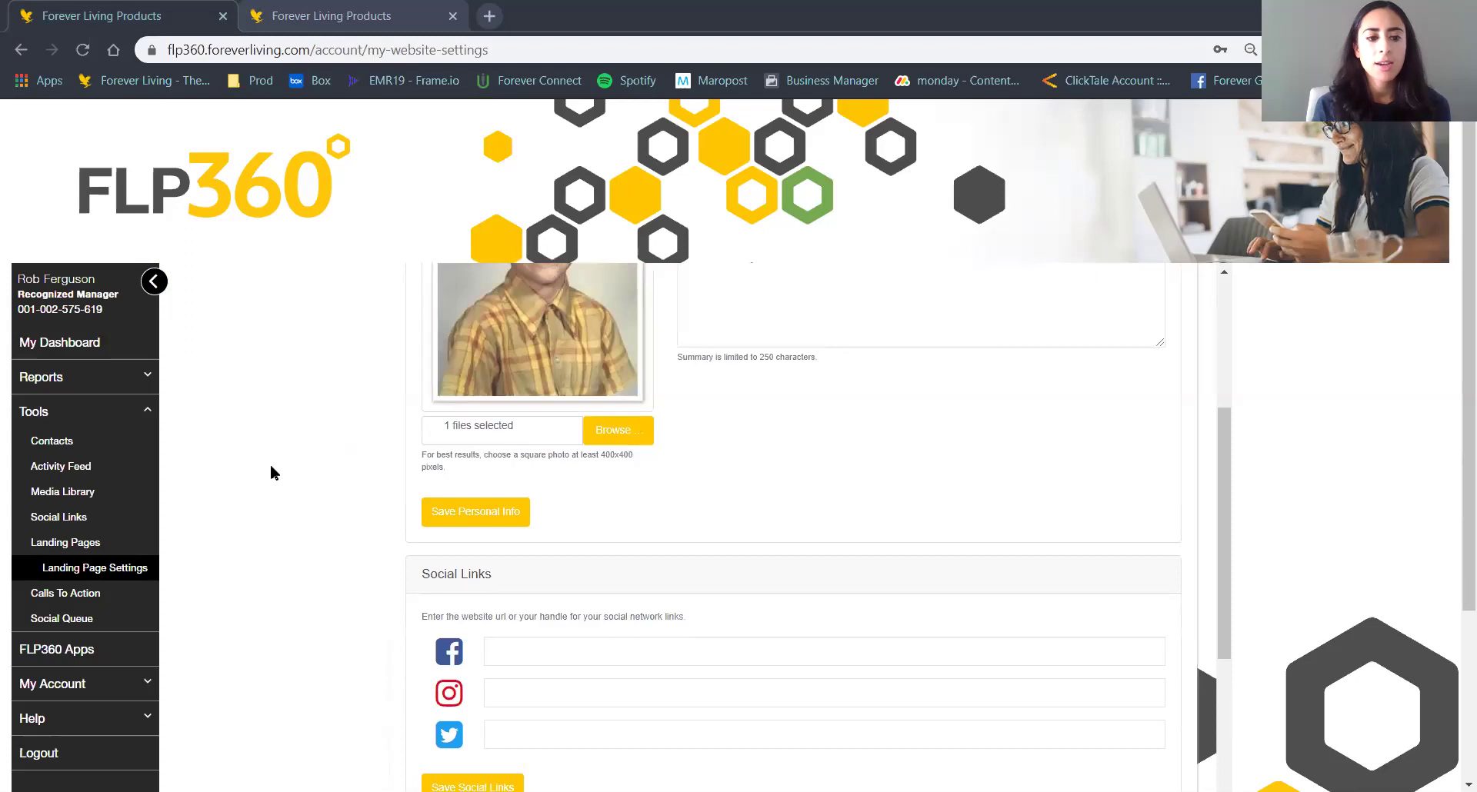
scroll(804, 533, "up", 3)
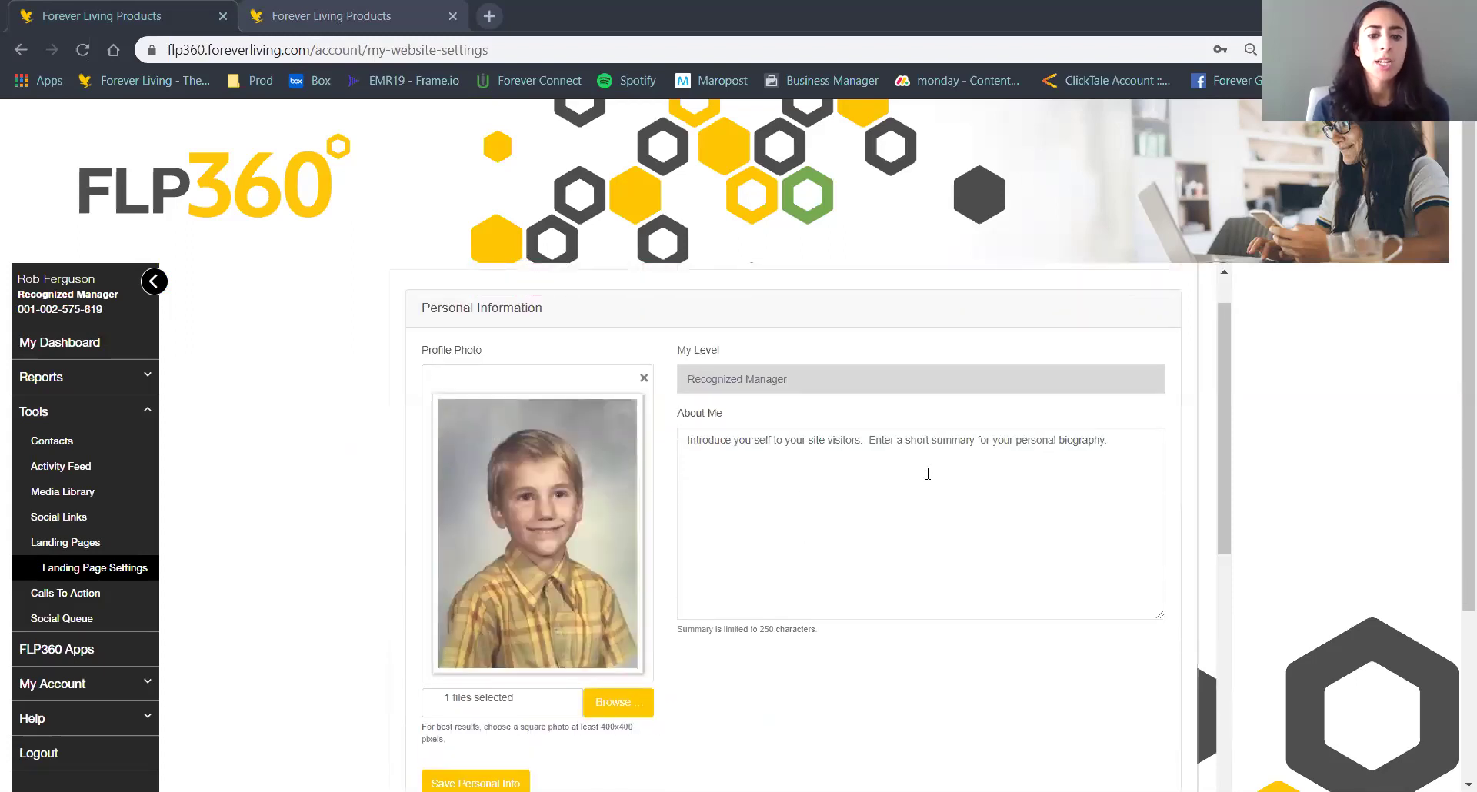
left_click(123, 544)
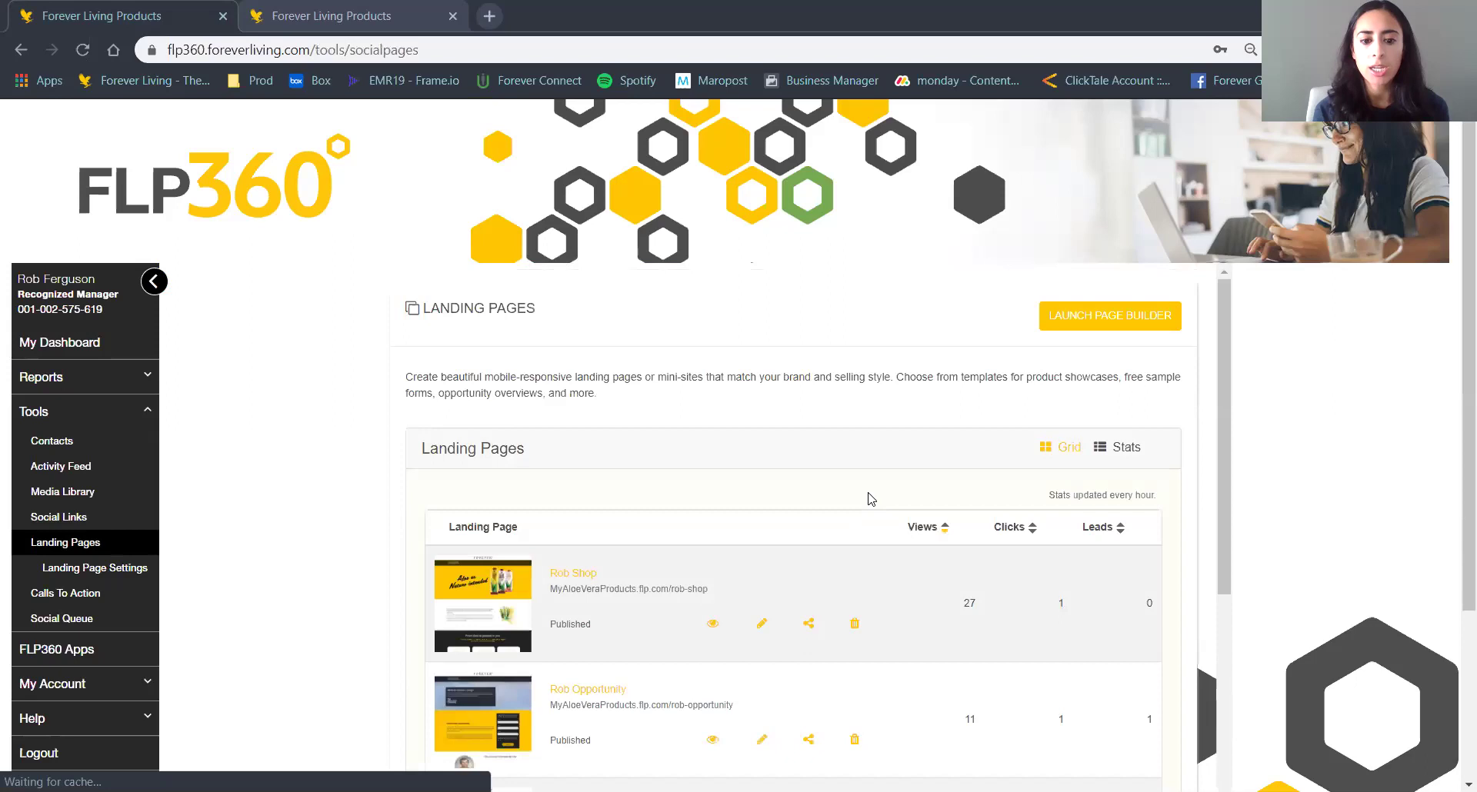
Open the Rob Shop page in the Page Editor and view its available languages.
scroll(869, 497, "down", 2)
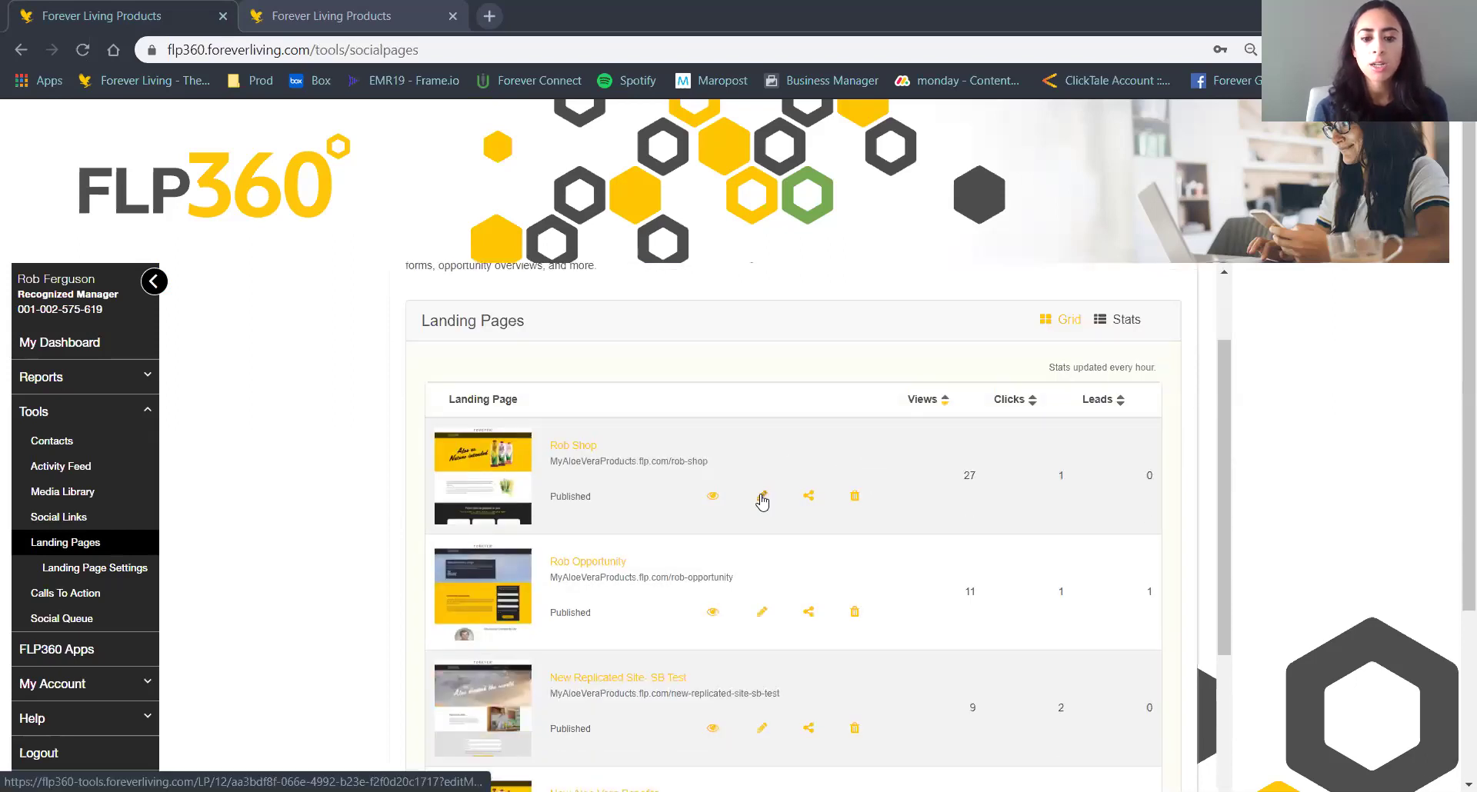
left_click(763, 497)
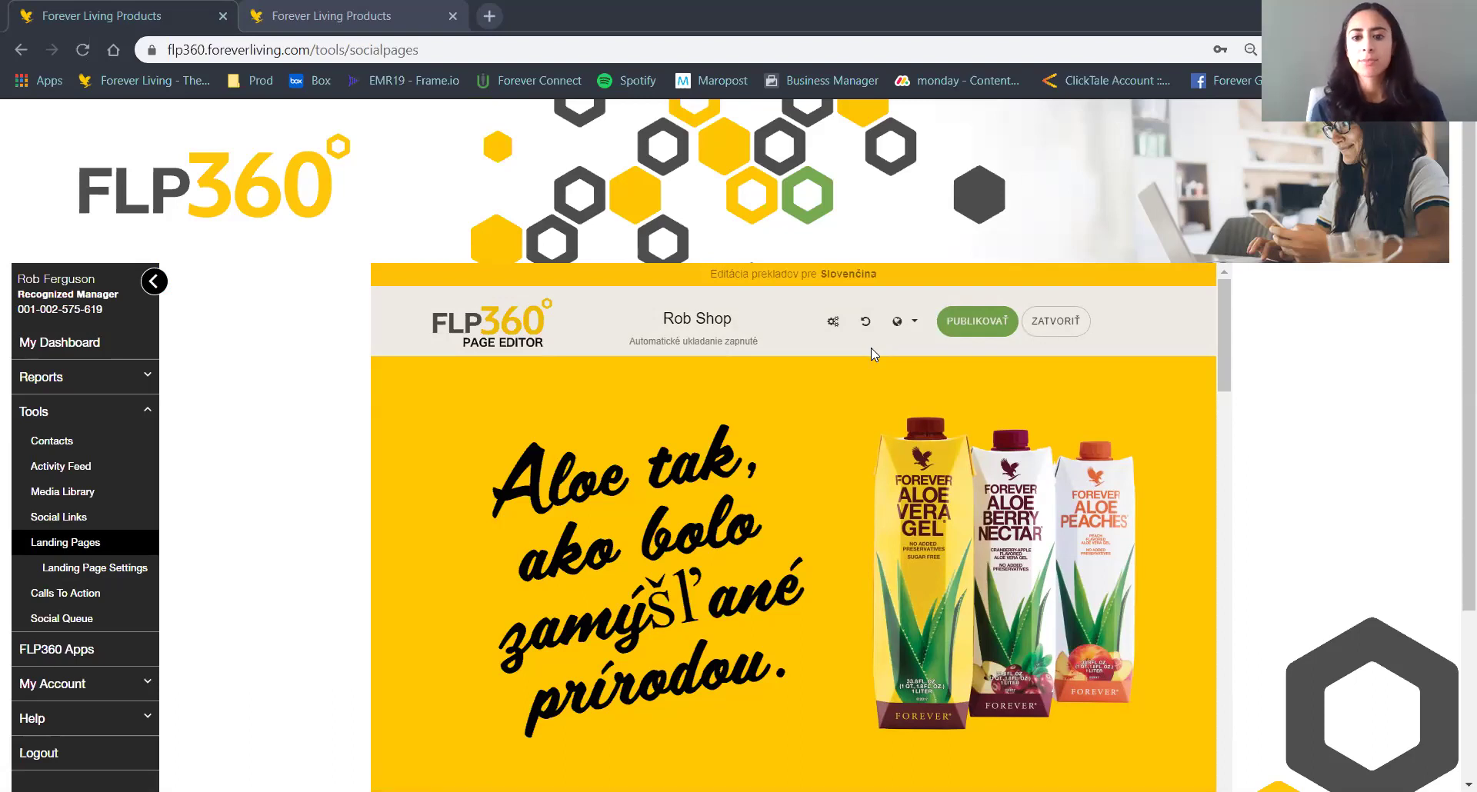
left_click(905, 327)
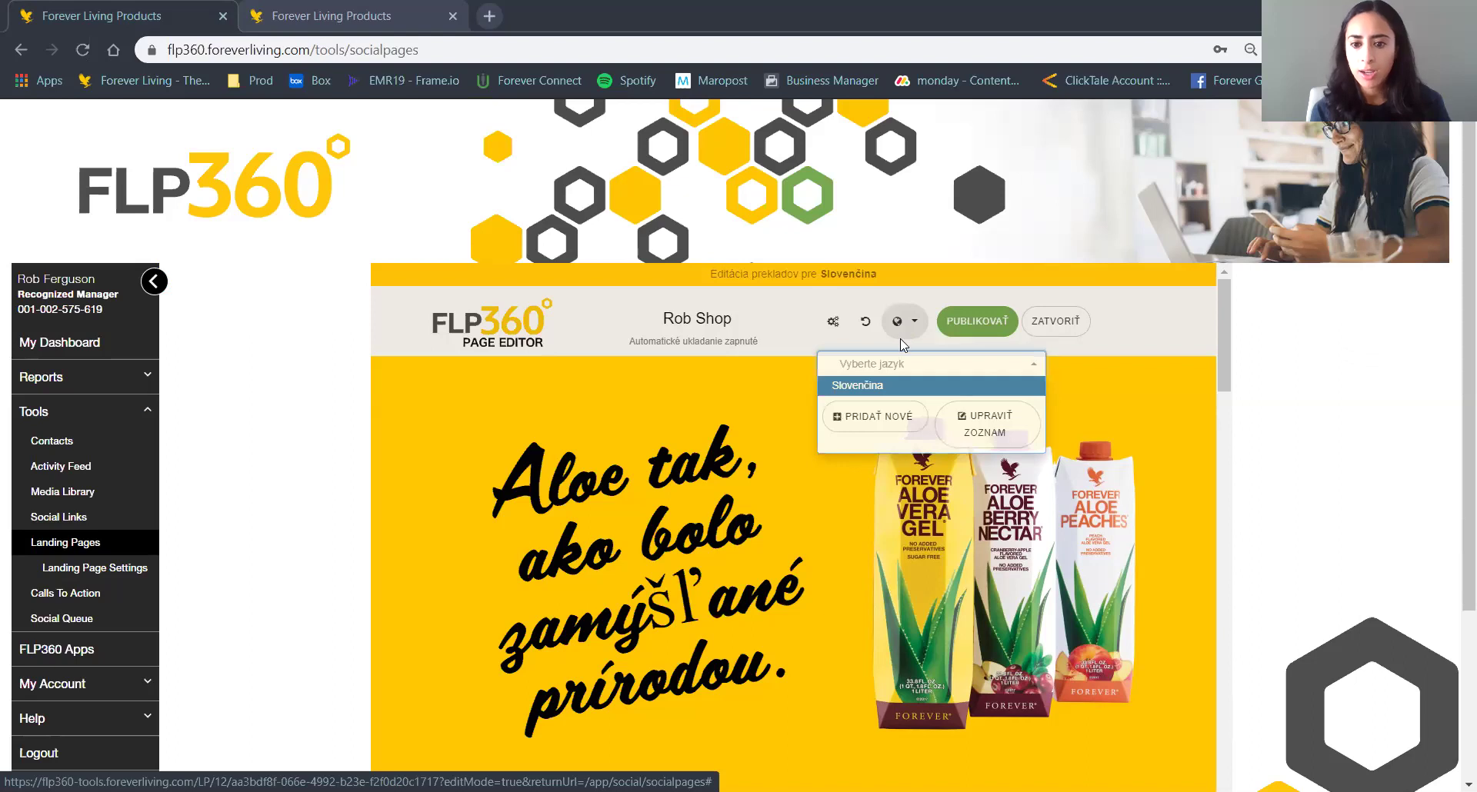
left_click(898, 372)
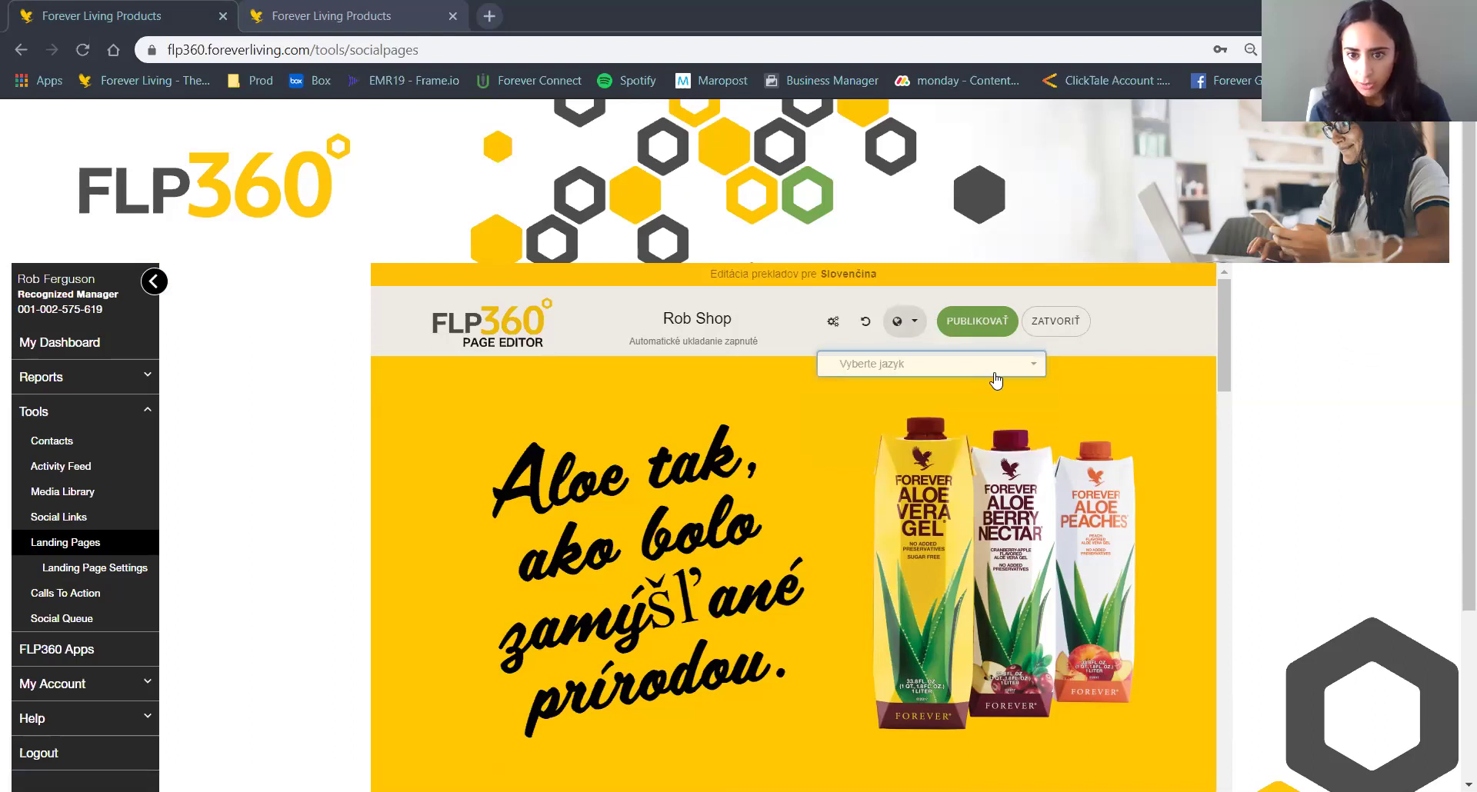
left_click(996, 380)
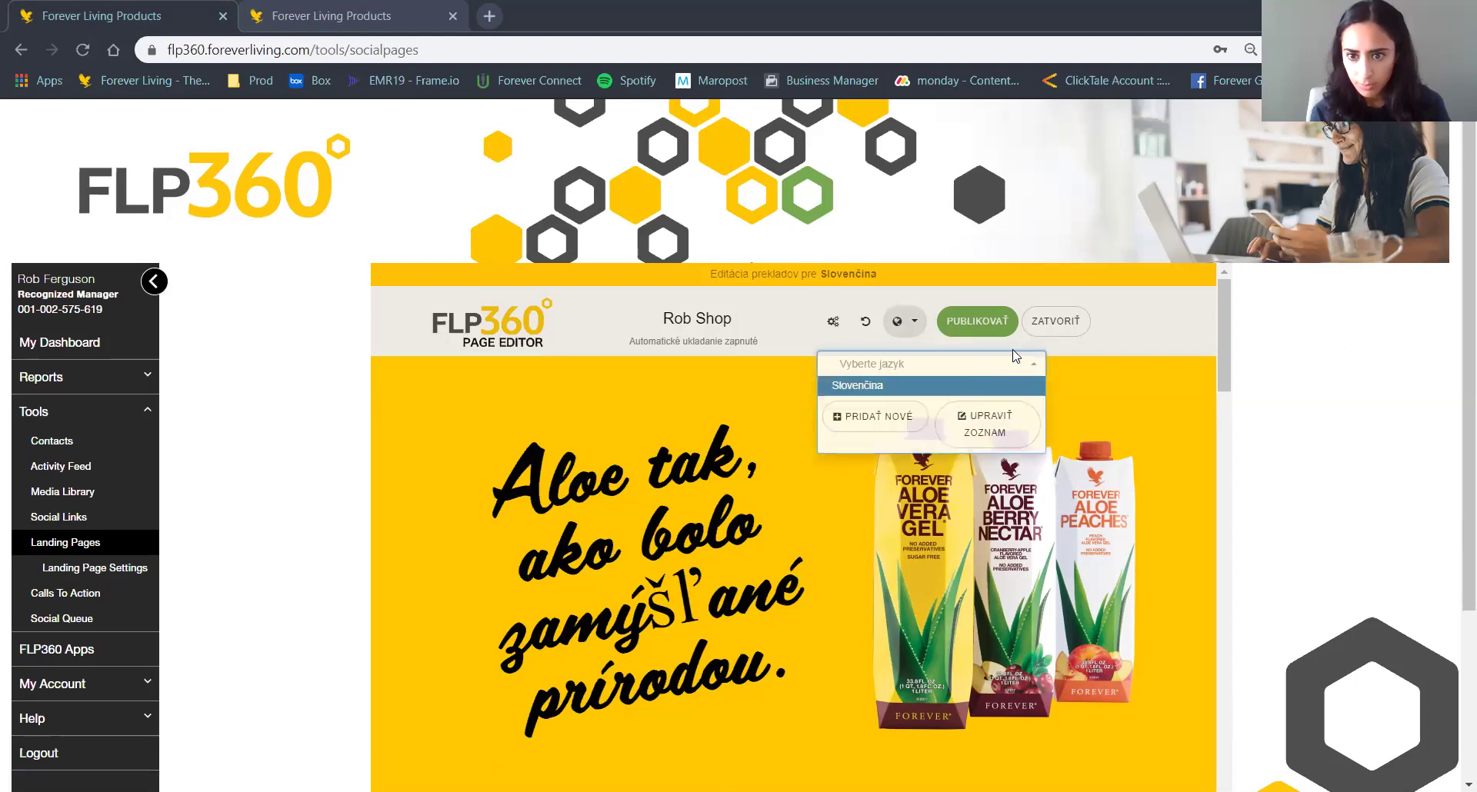
left_click(927, 364)
Glance at the advanced page settings, then check the Slovenčina language option.
left_click(834, 323)
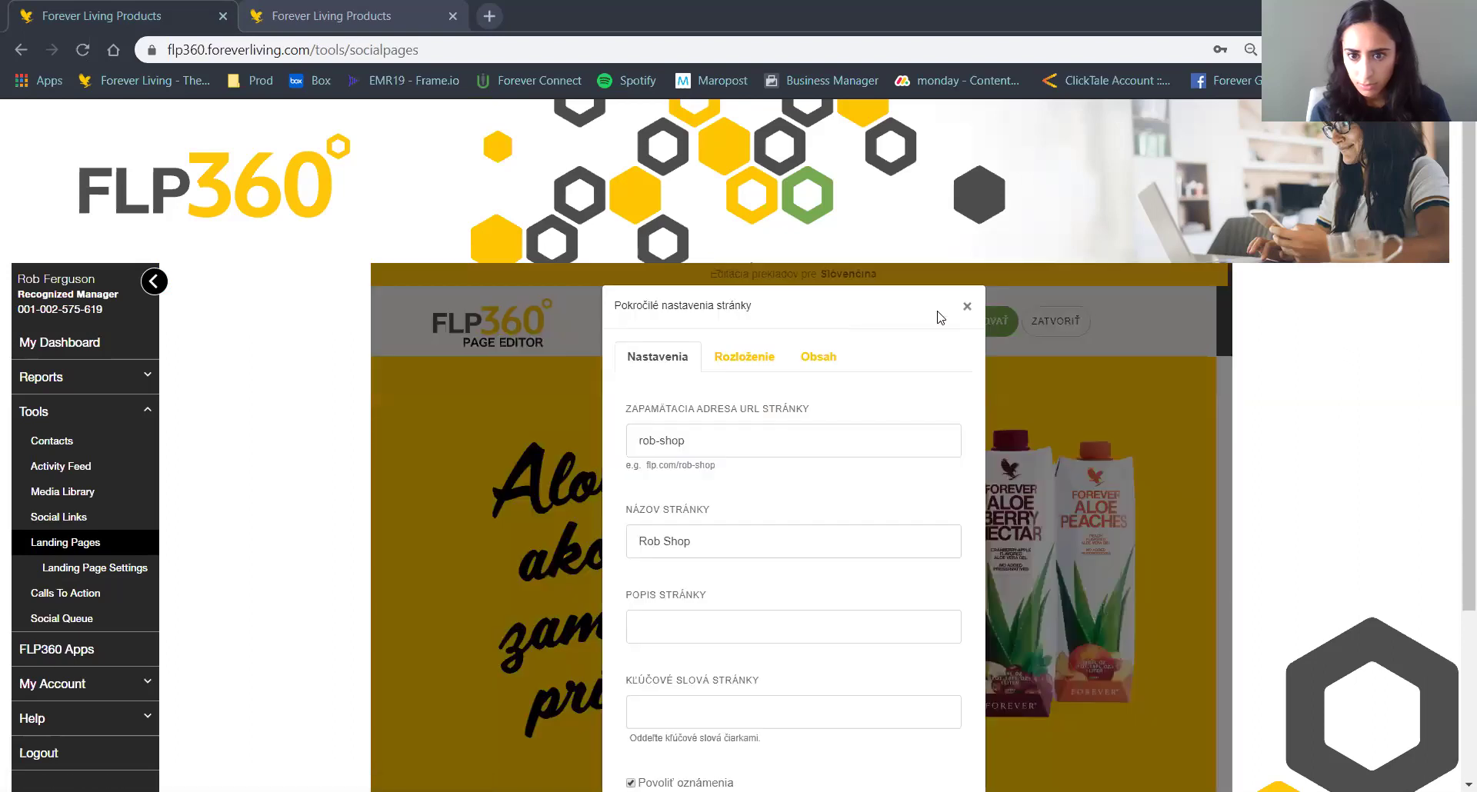
left_click(967, 307)
left_click(909, 323)
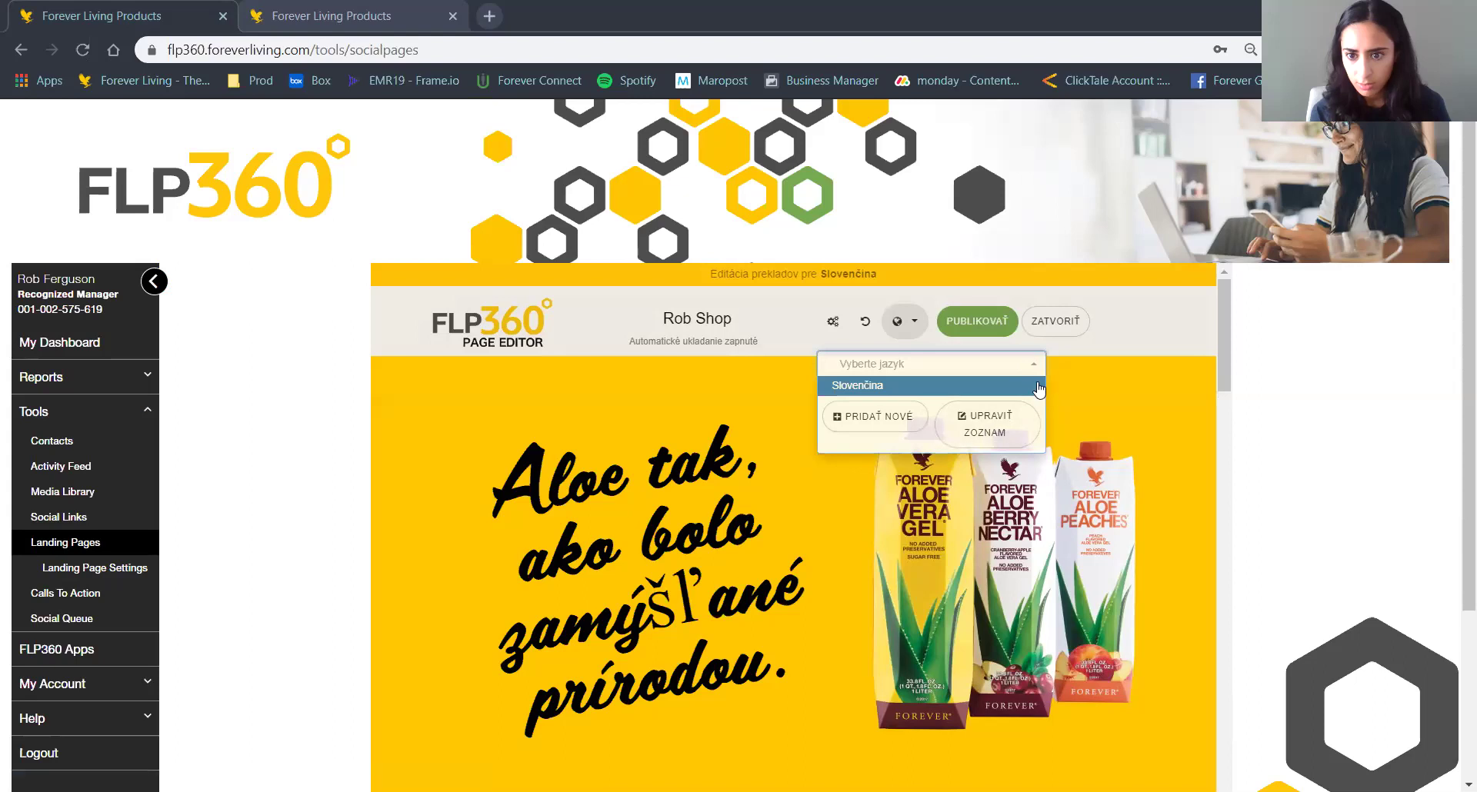
left_click(1031, 367)
left_click(1023, 367)
left_click(1091, 398)
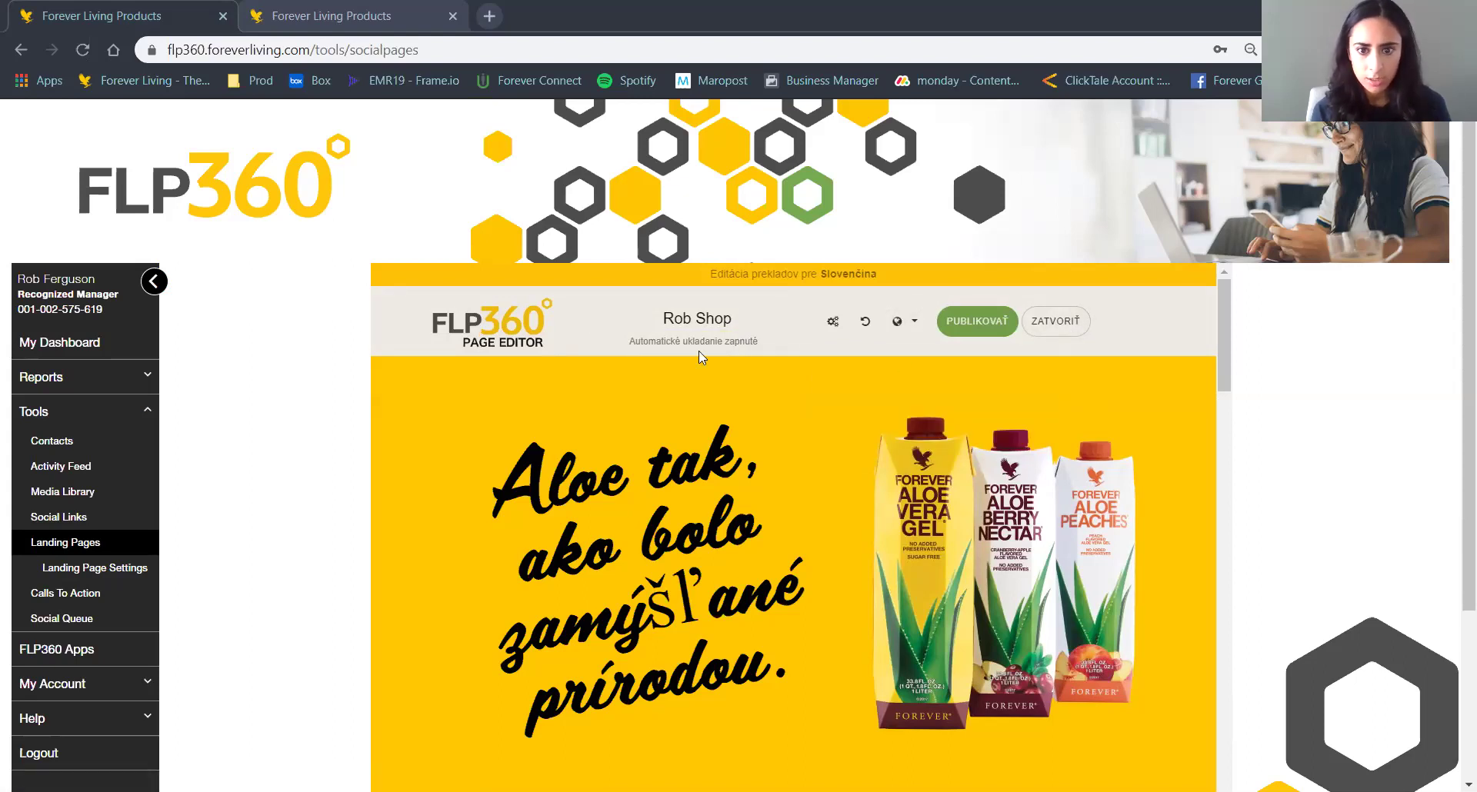
Leave the Rob Shop editor and go back to the Landing Pages list.
scroll(699, 350, "down", 5)
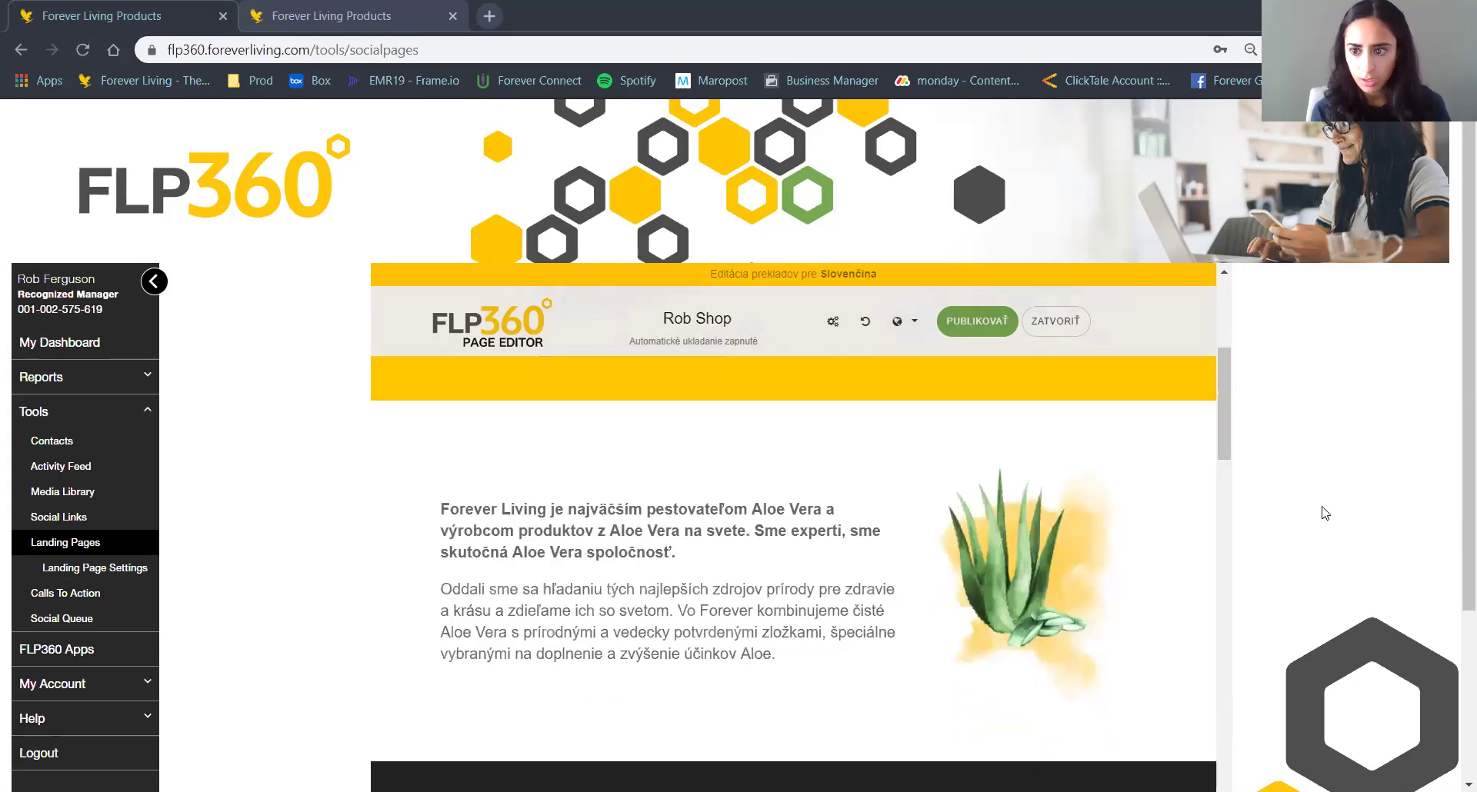
scroll(1324, 509, "down", 5)
scroll(1323, 510, "up", 5)
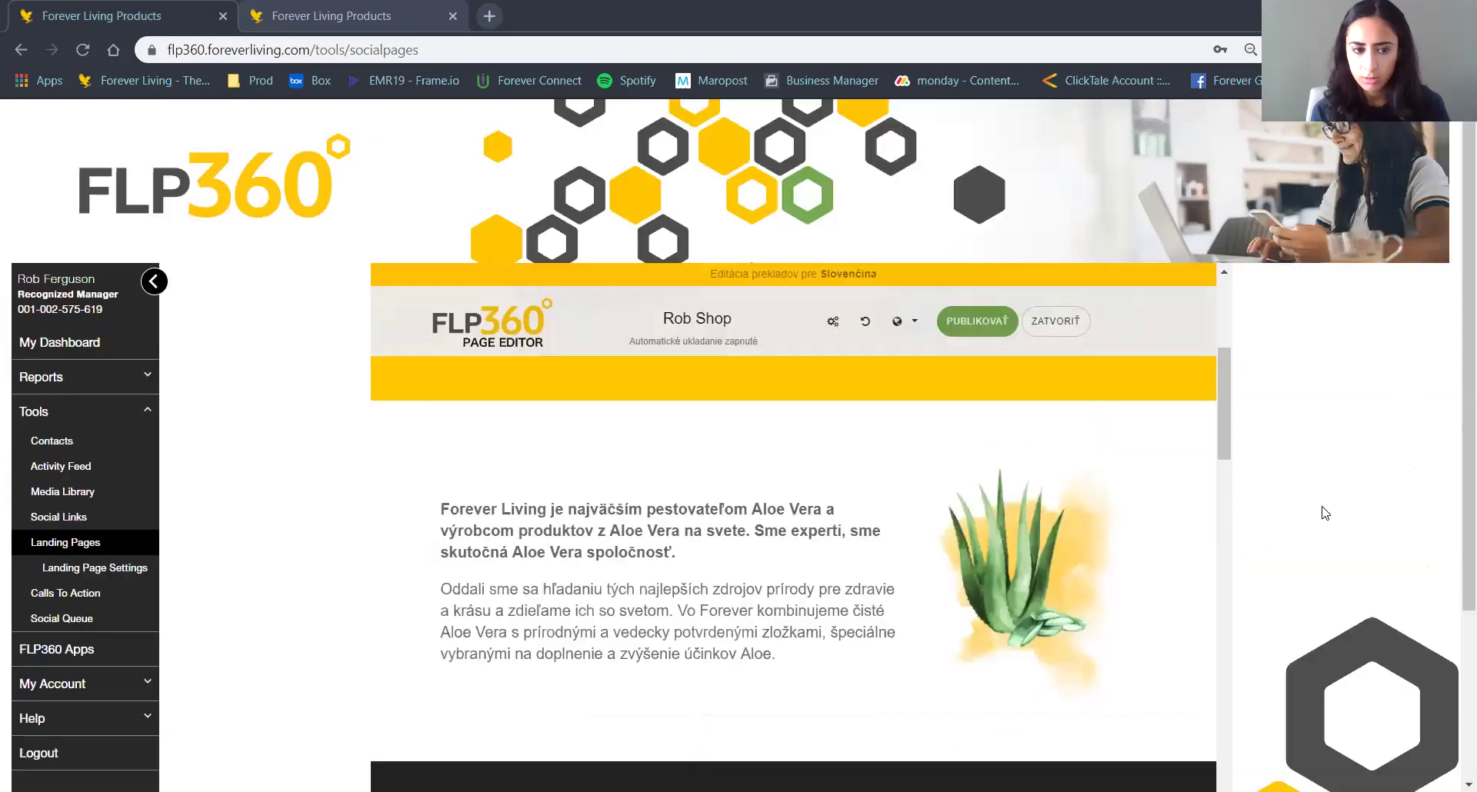
left_click(64, 543)
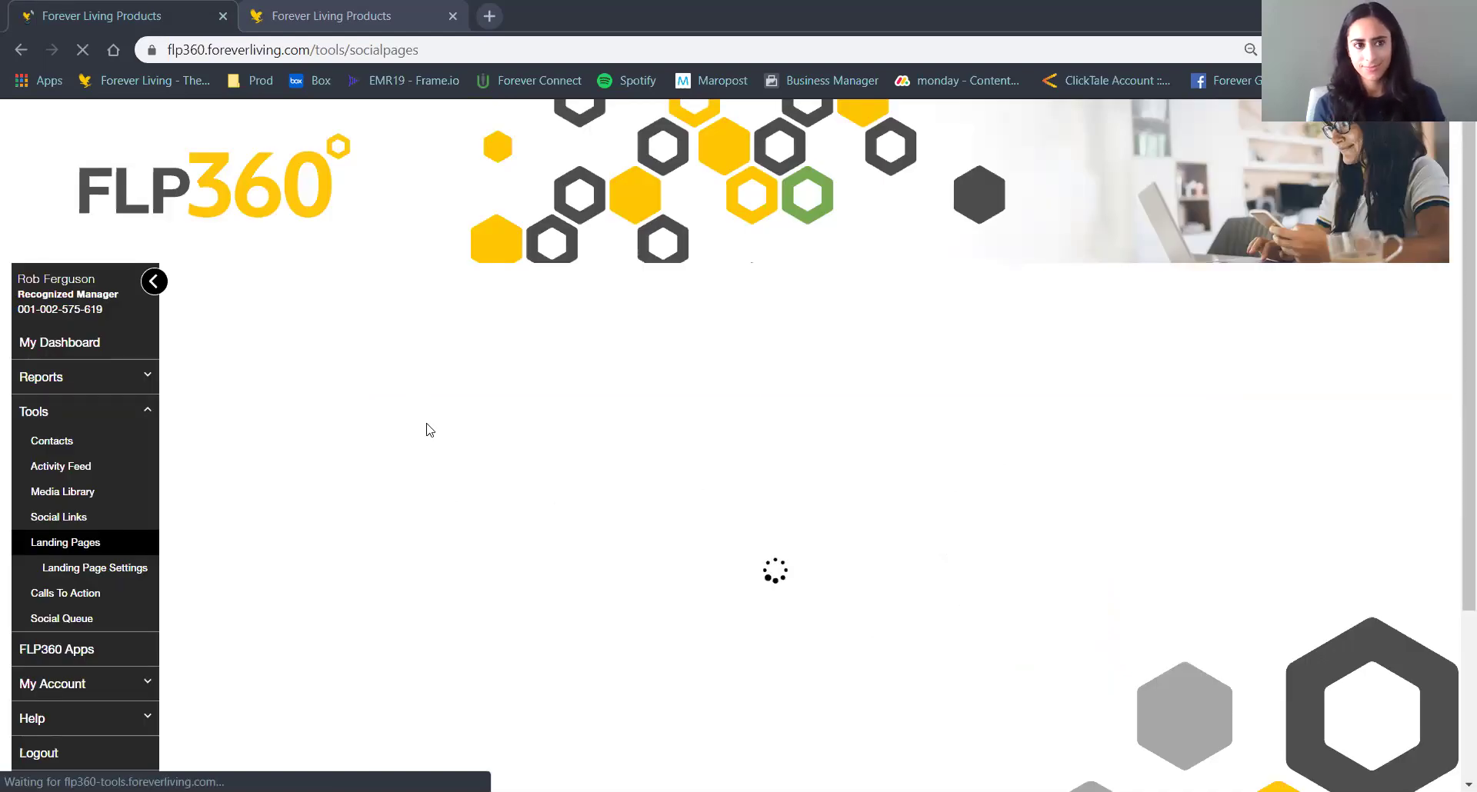
Open New Aloe Vera Benefits in the Page Editor and check its language options.
scroll(400, 472, "down", 2)
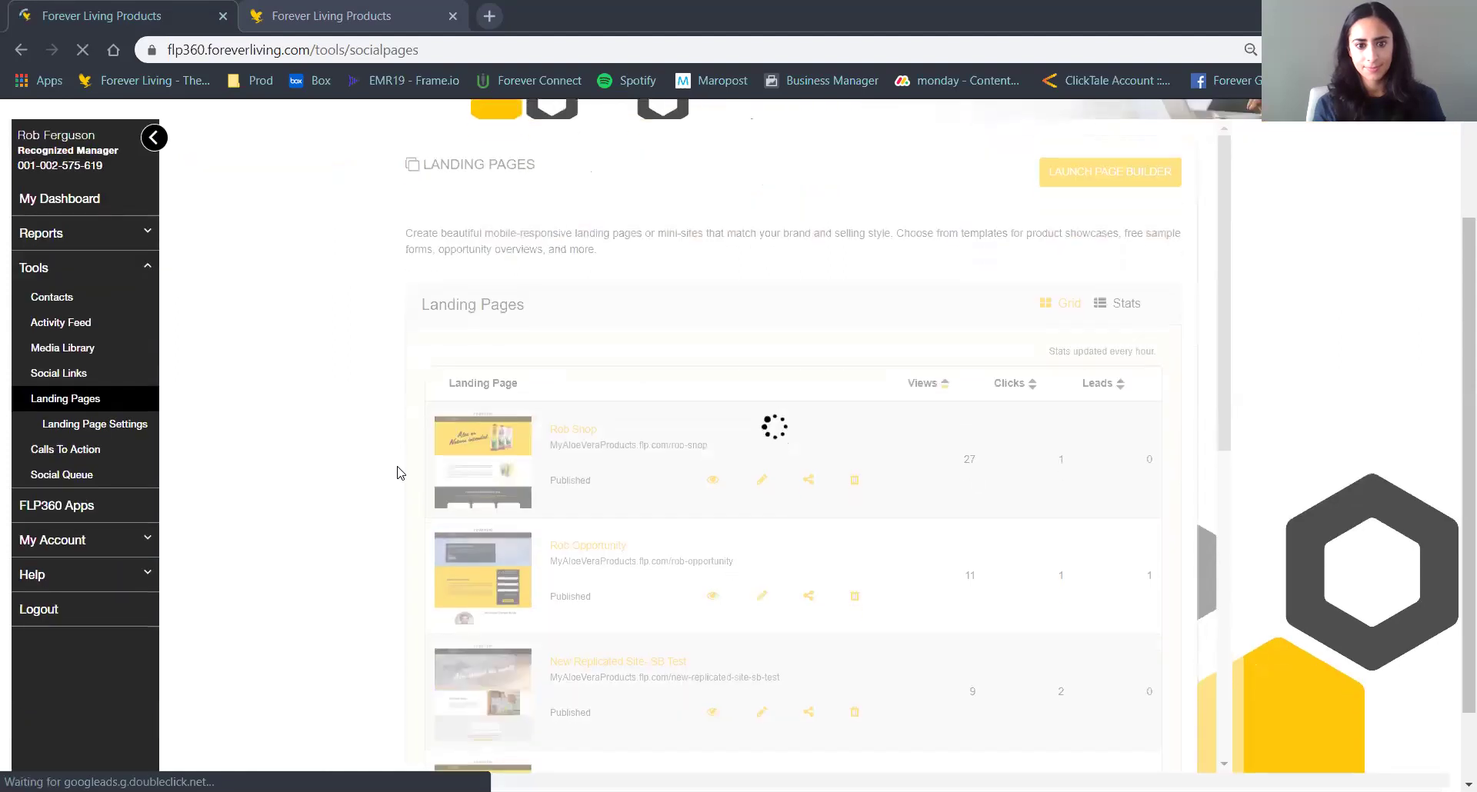
scroll(399, 472, "down", 1)
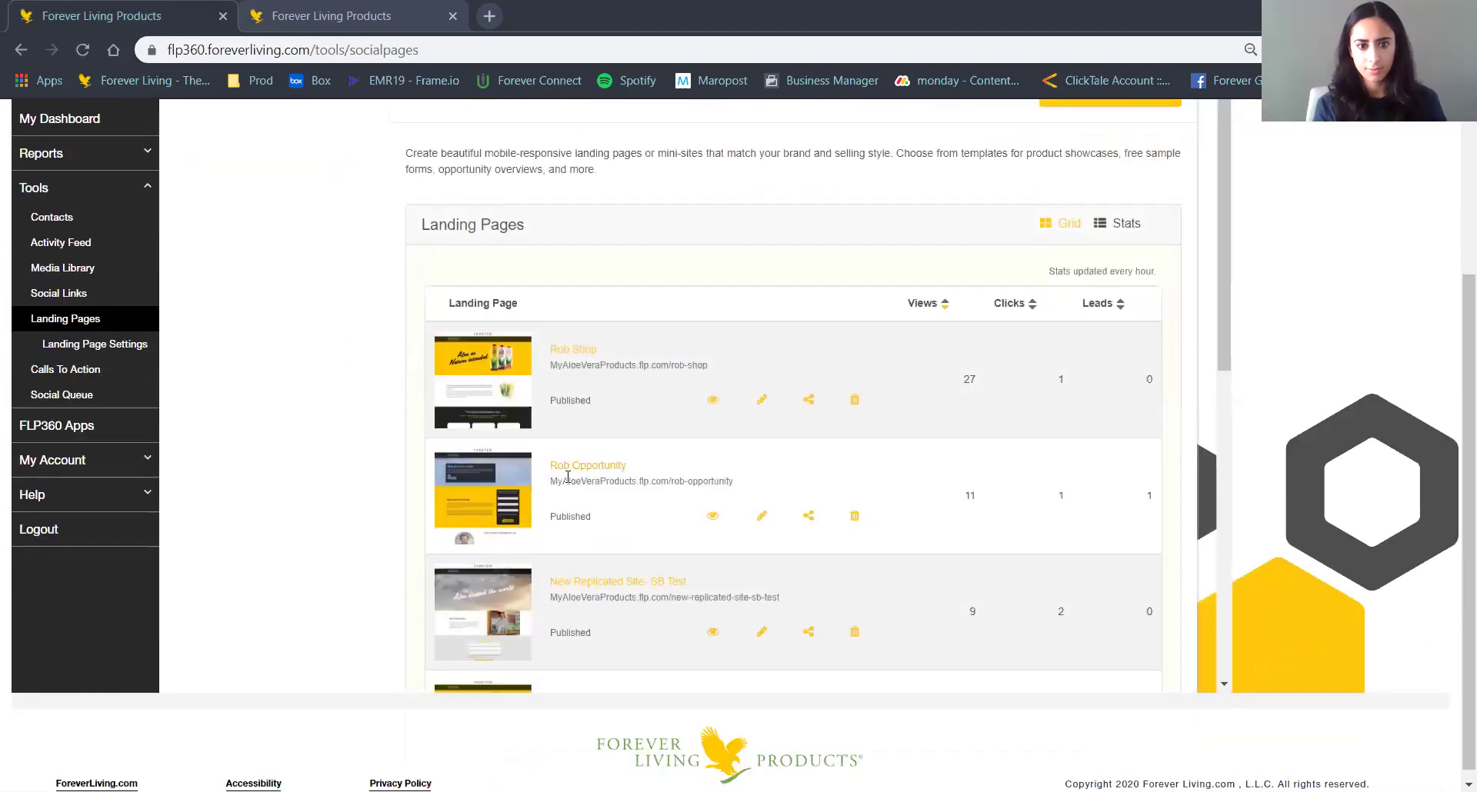
scroll(676, 510, "down", 2)
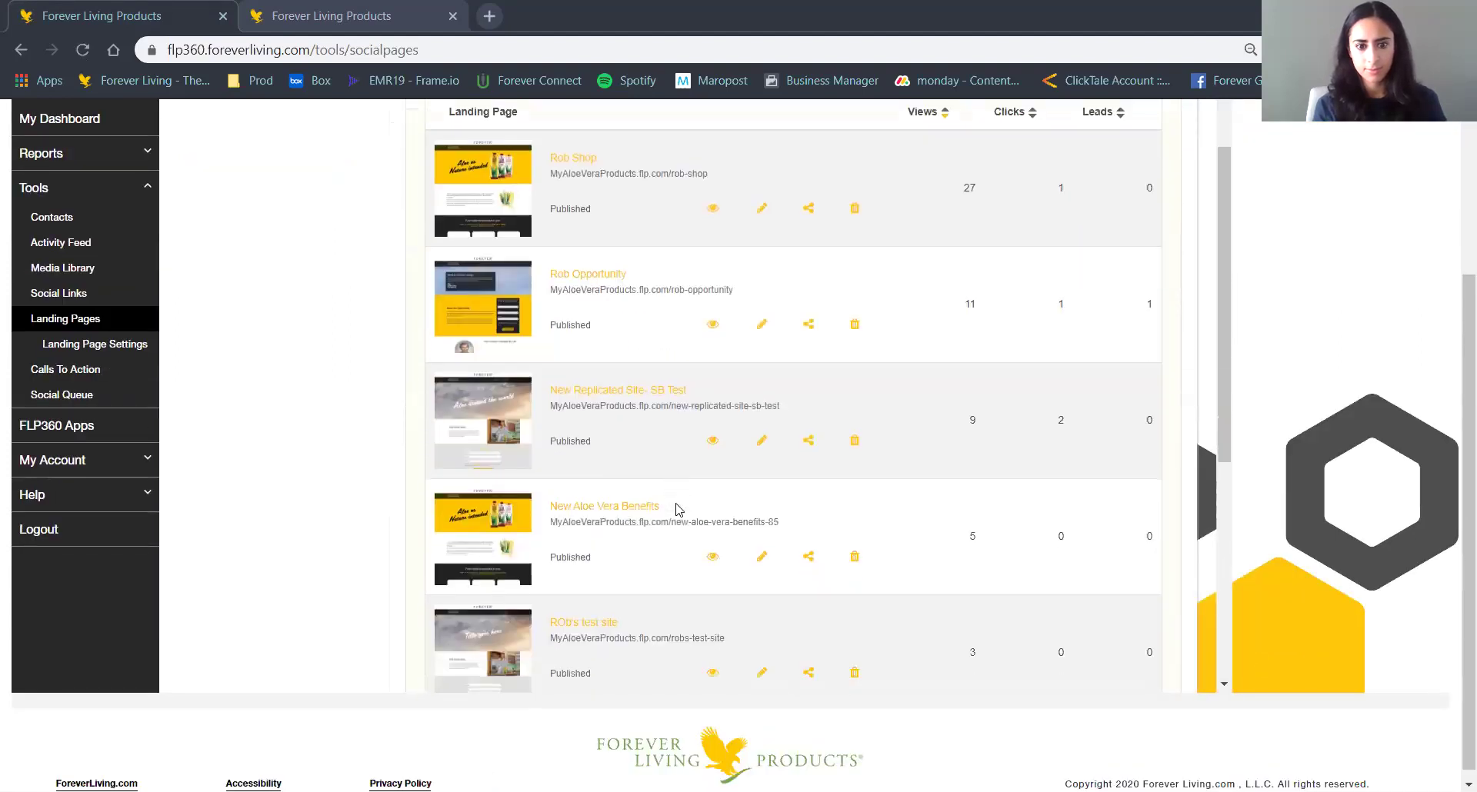
left_click(761, 557)
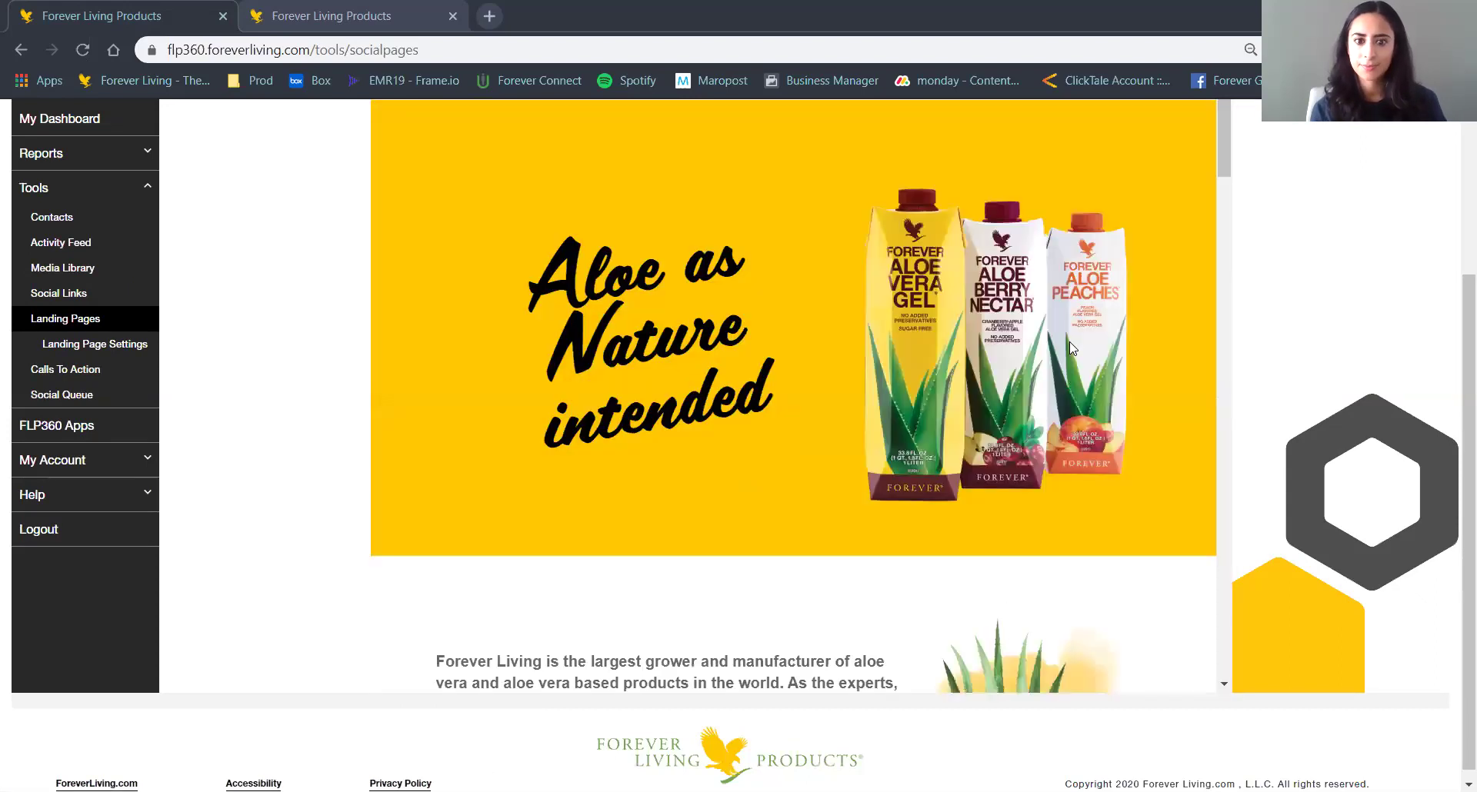
scroll(1162, 400, "up", 2)
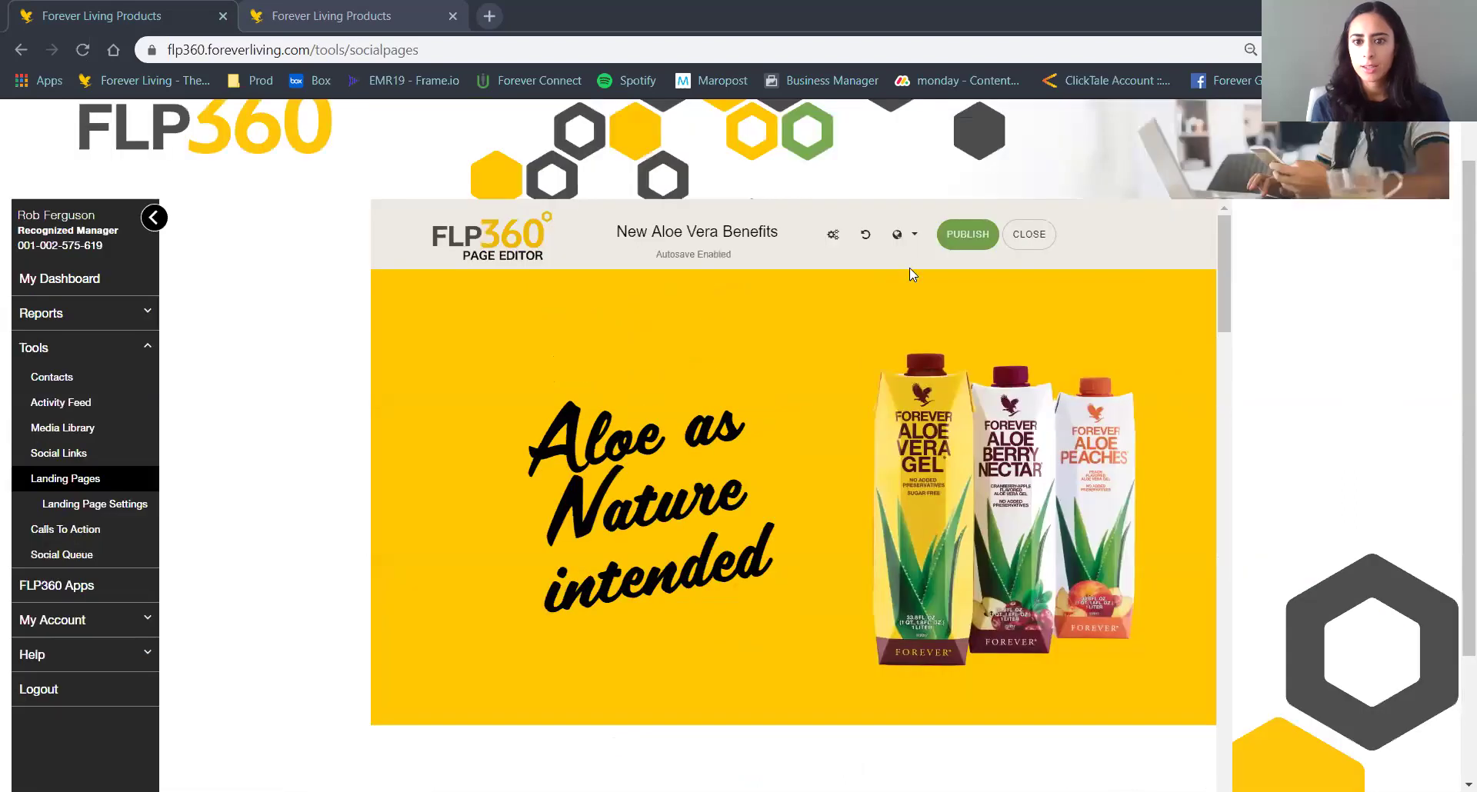
left_click(902, 235)
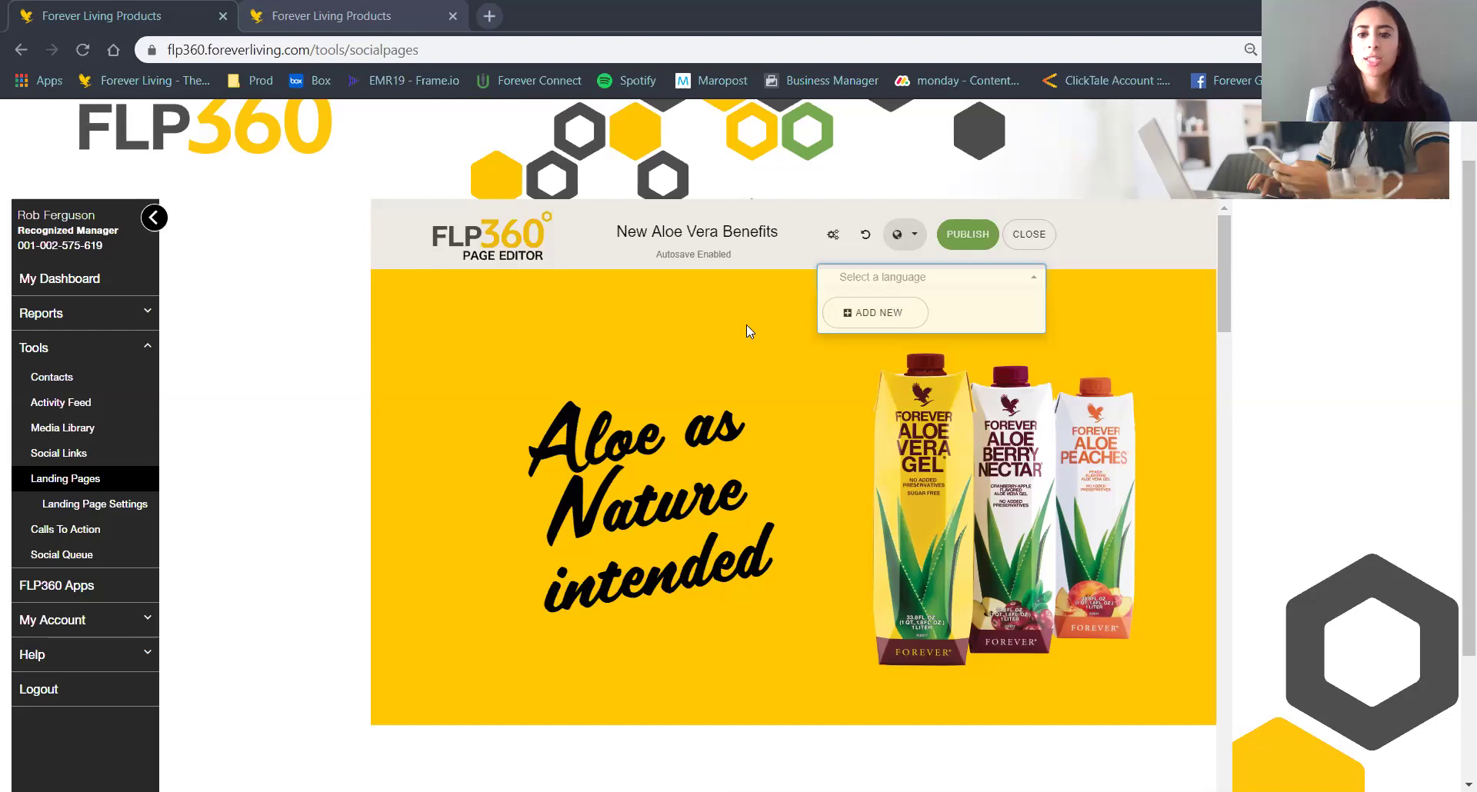
left_click(1055, 358)
left_click_drag(1219, 237, 996, 462)
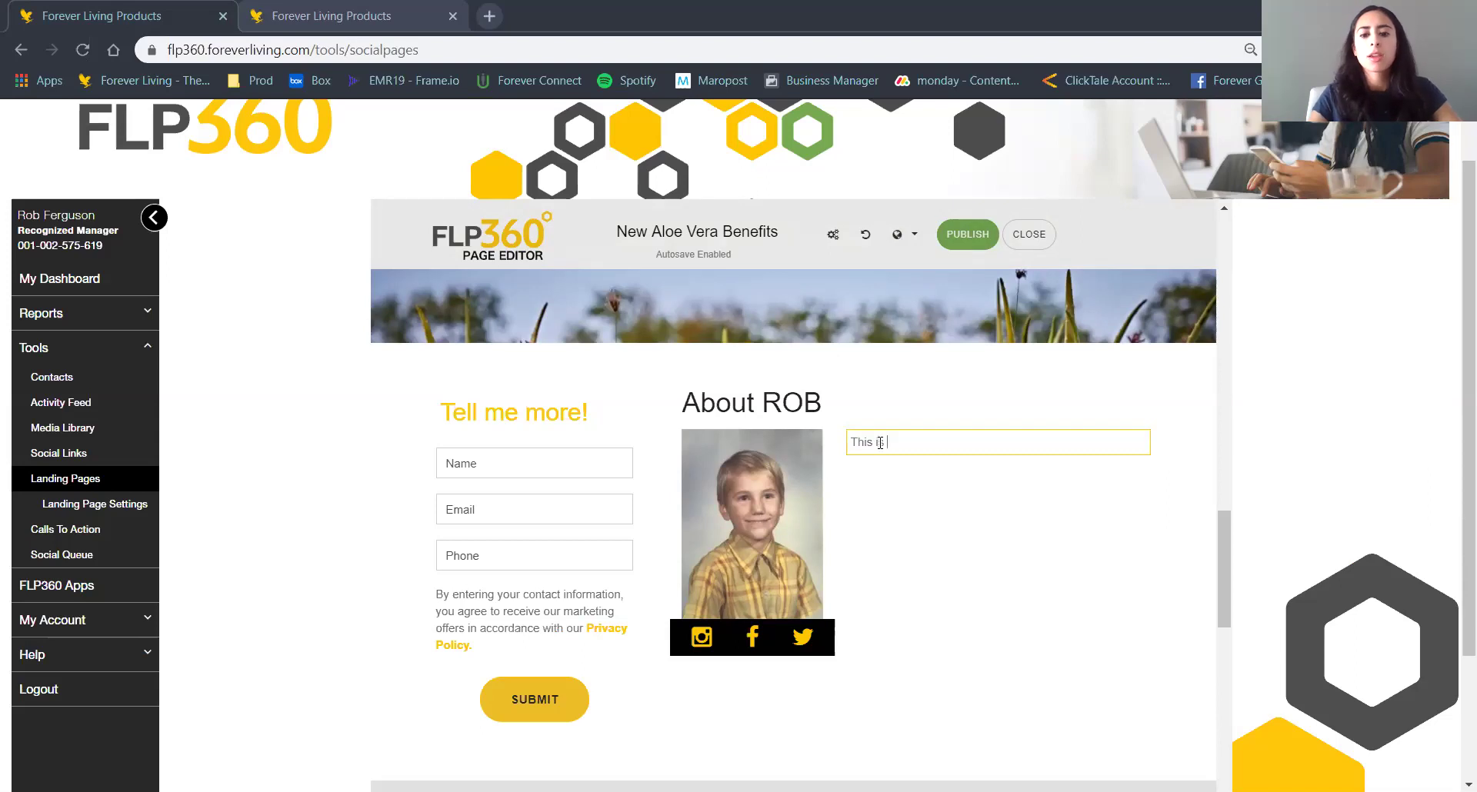
Finish the About ROB text so it reads "This is an editable field.".
type("ditab")
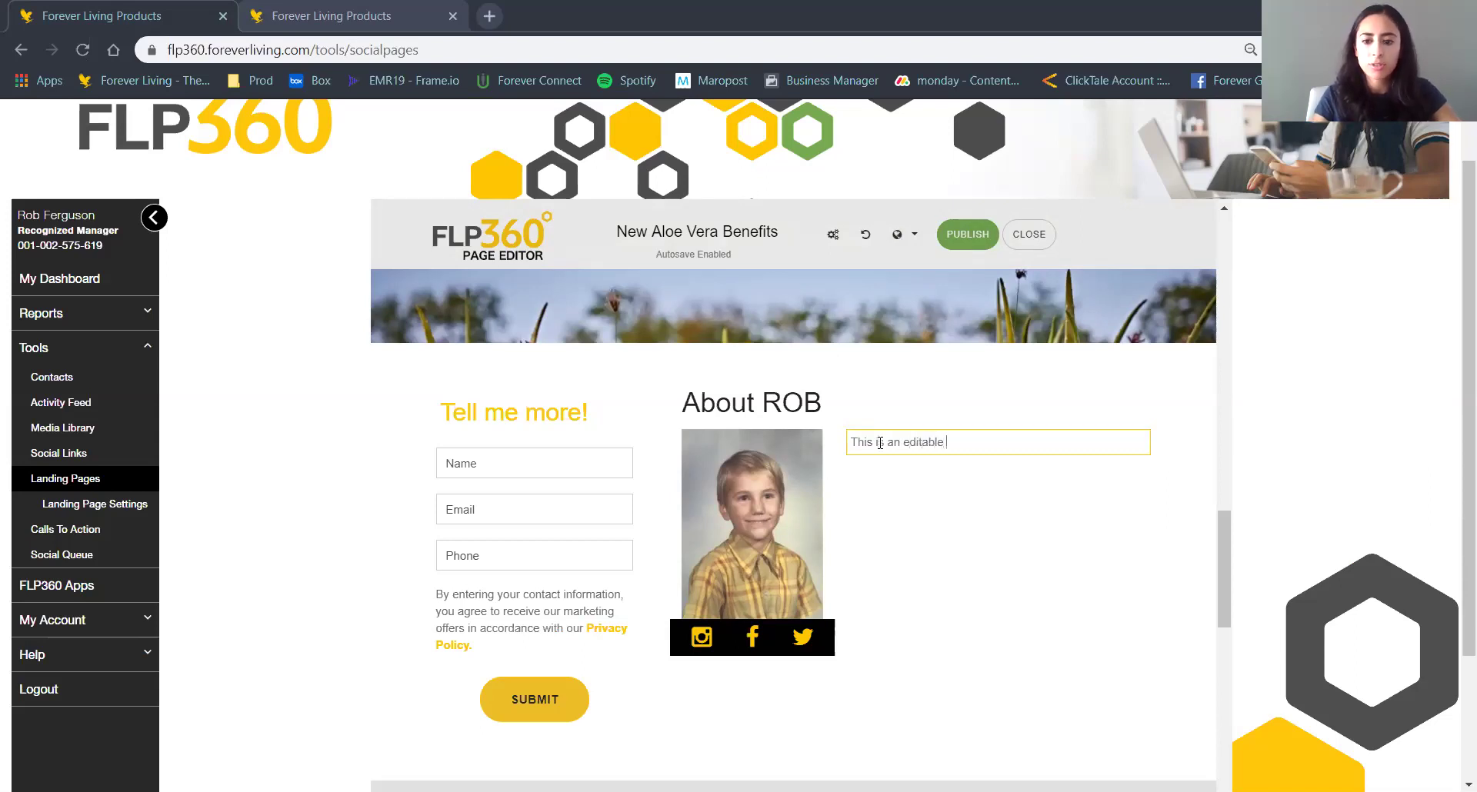
type("le field")
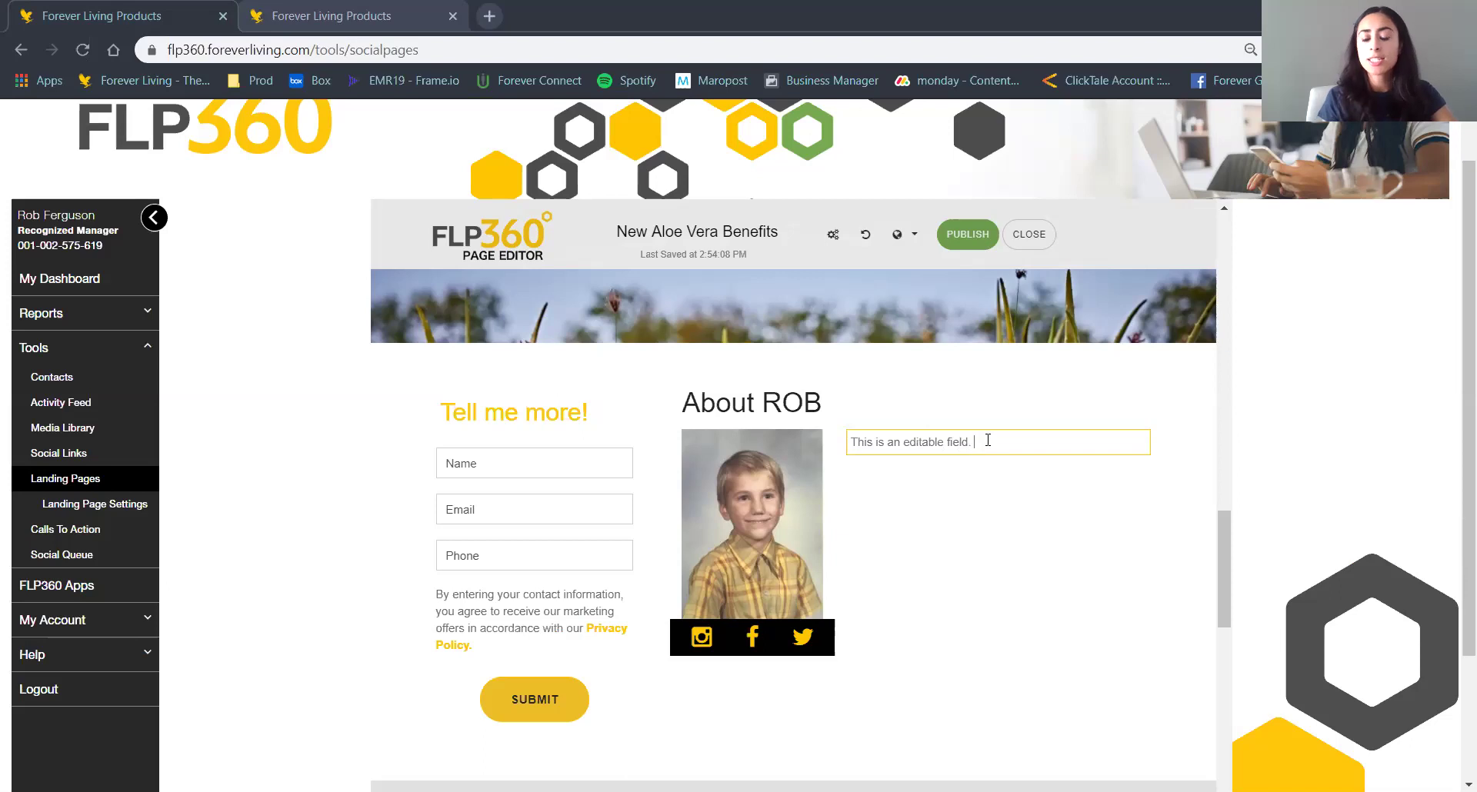
triple_click(937, 442)
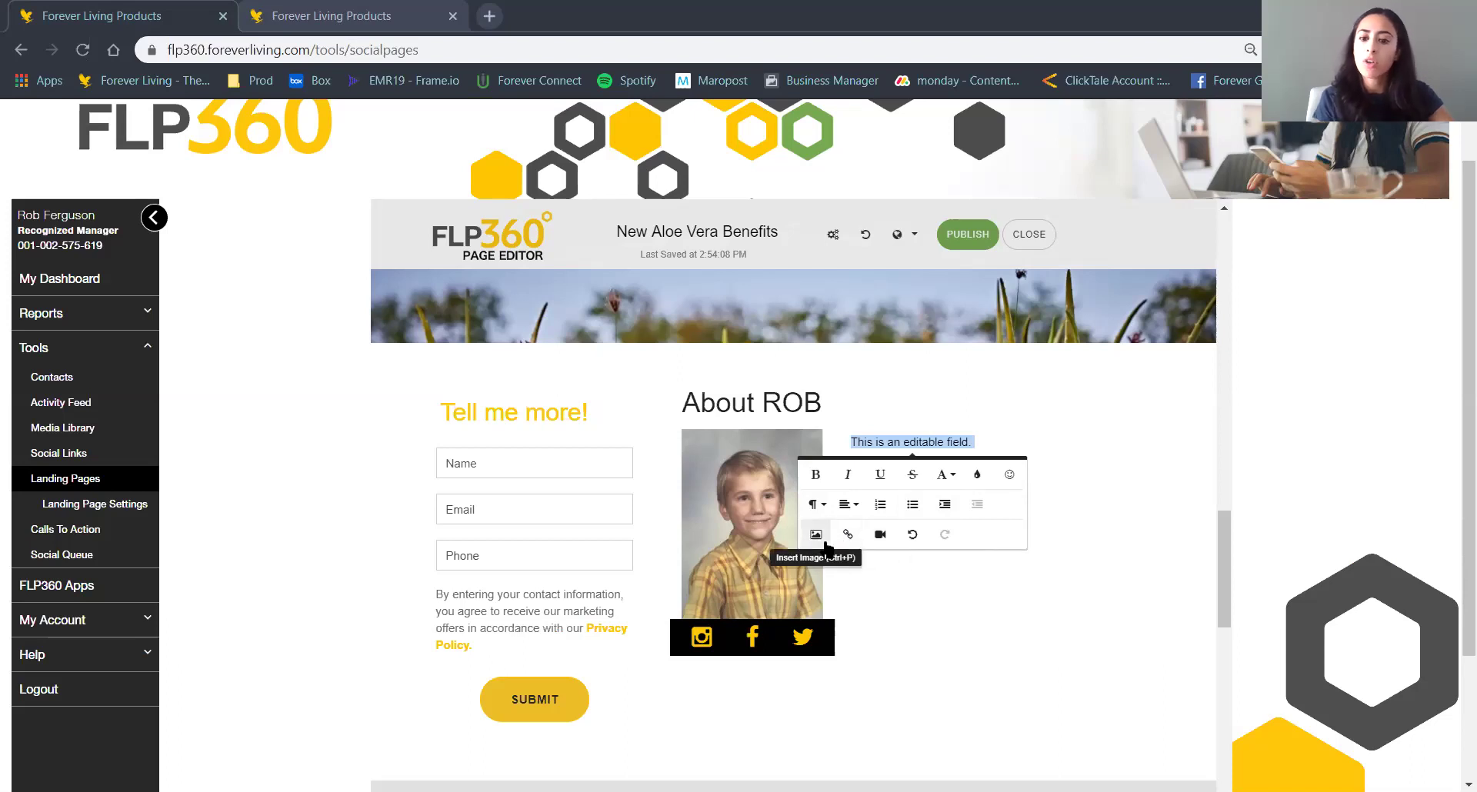
left_click(1067, 480)
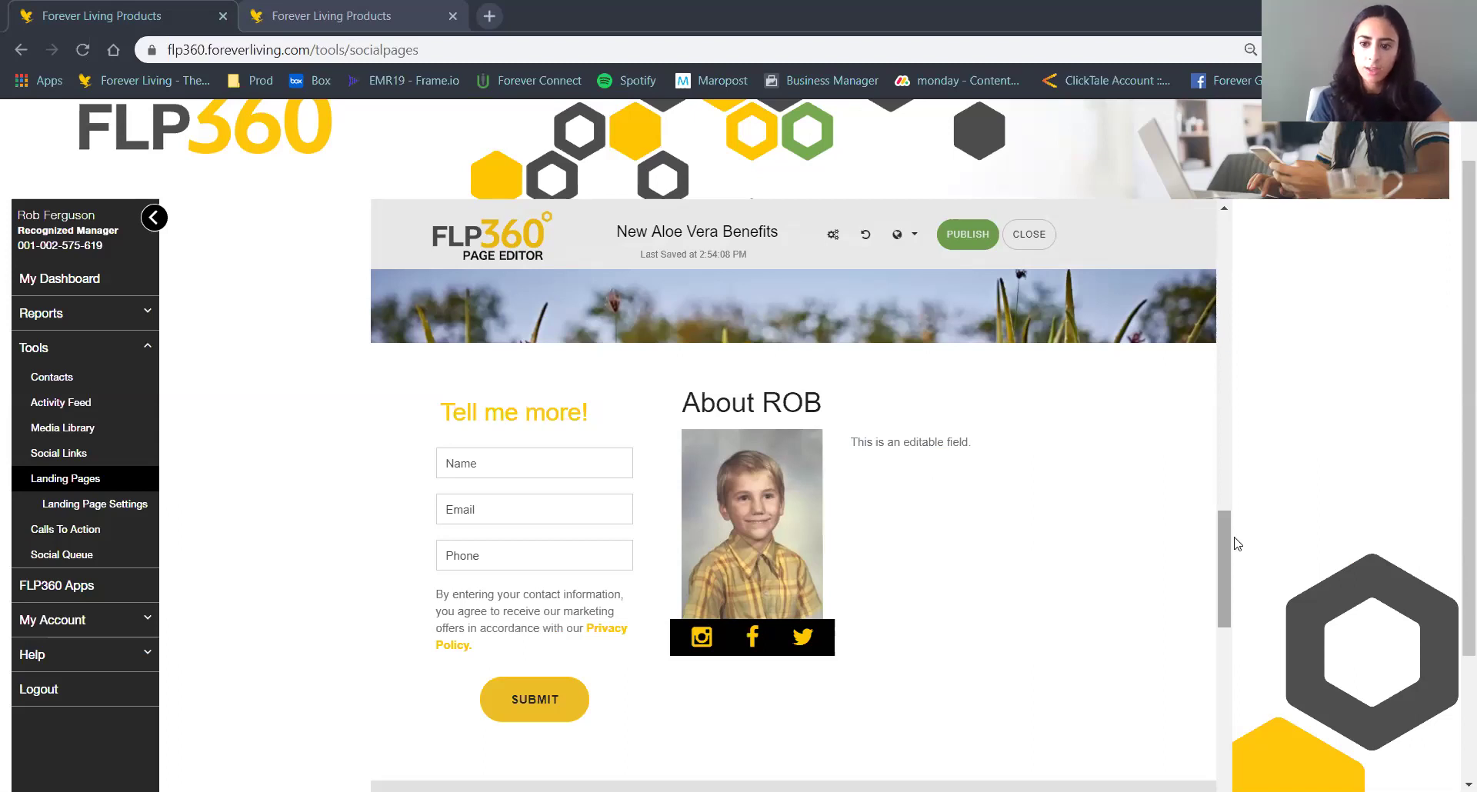
Enable notifications for page actions in the advanced page settings.
left_click_drag(1231, 506, 1222, 228)
left_click(833, 235)
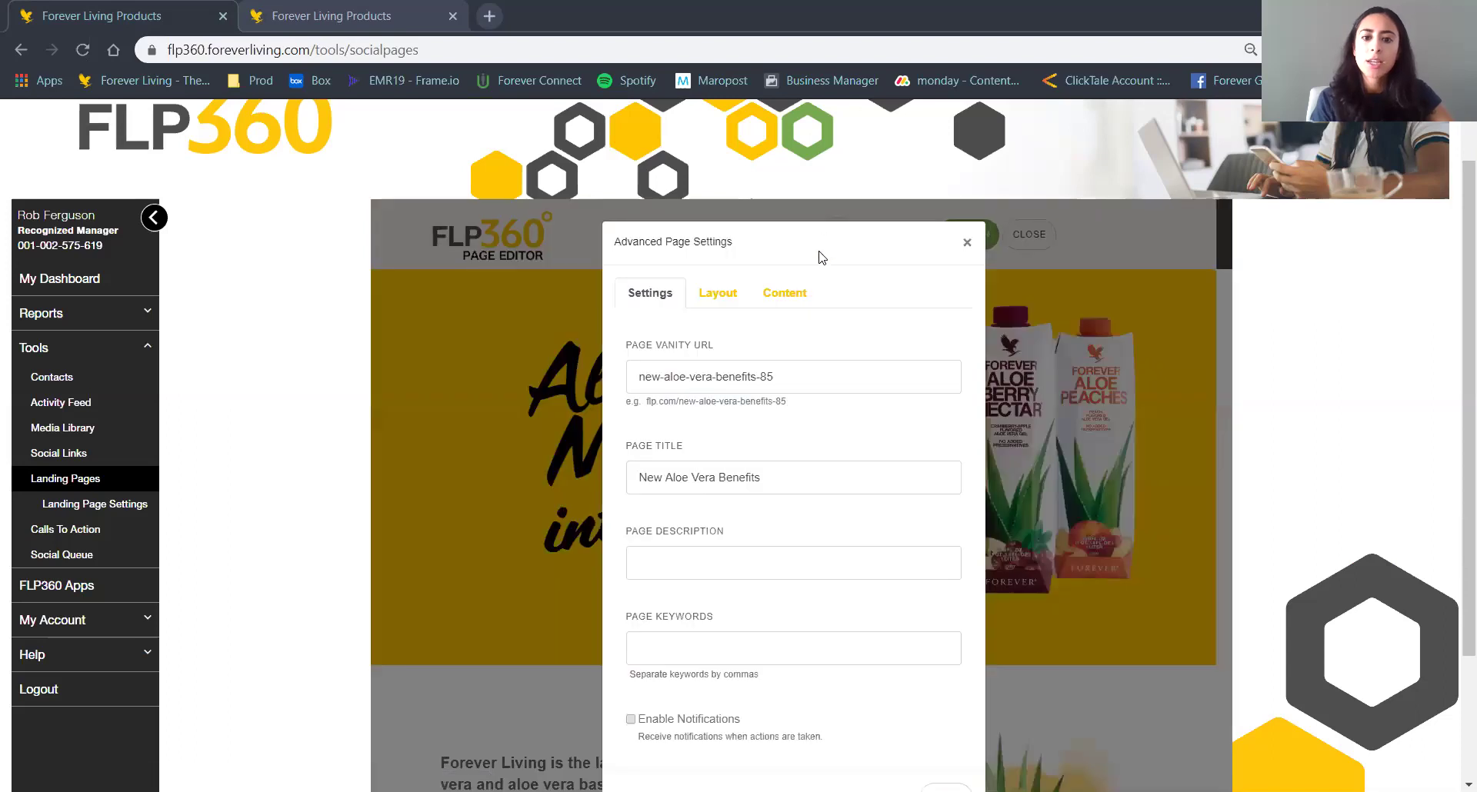
scroll(929, 333, "down", 1)
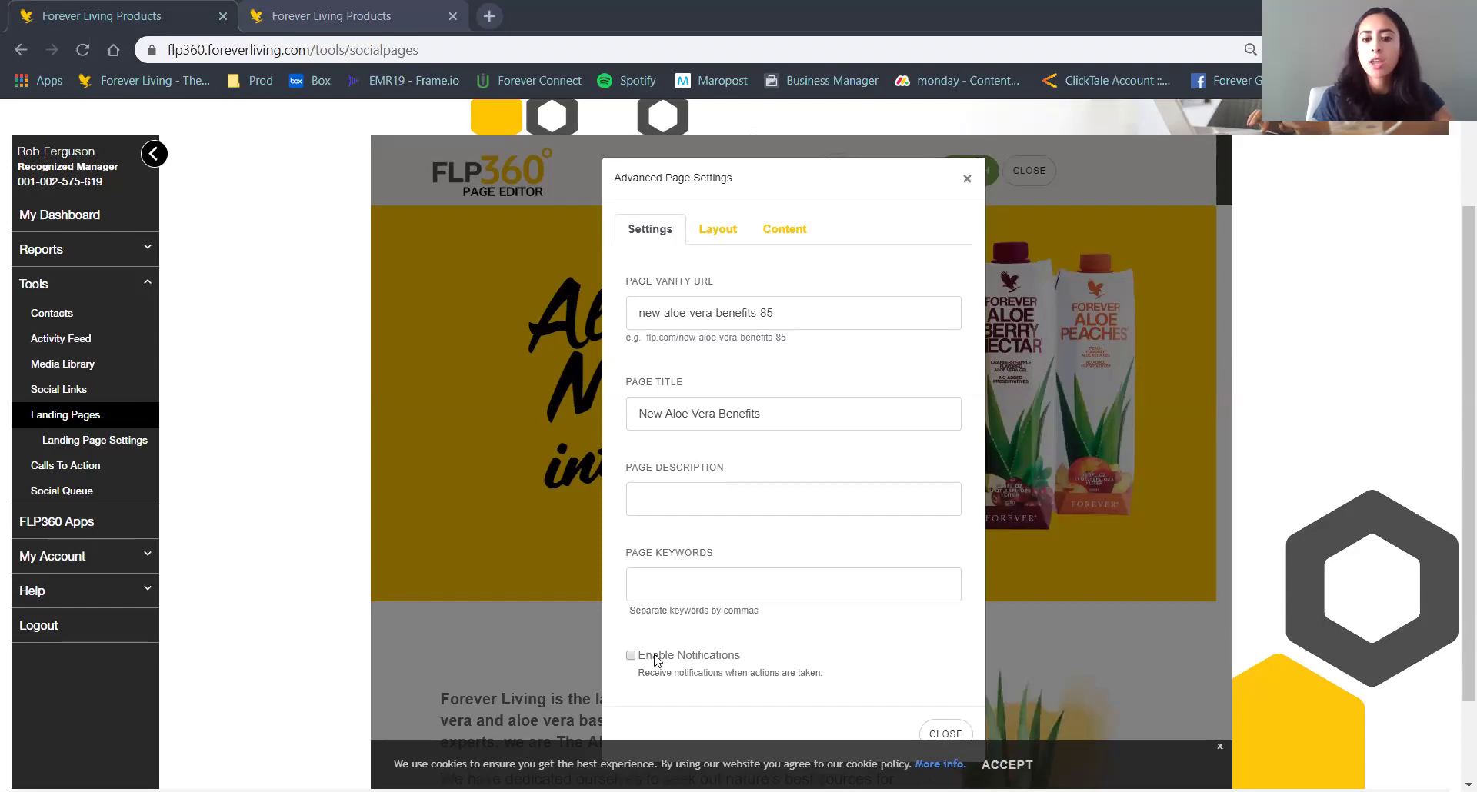
left_click(716, 660)
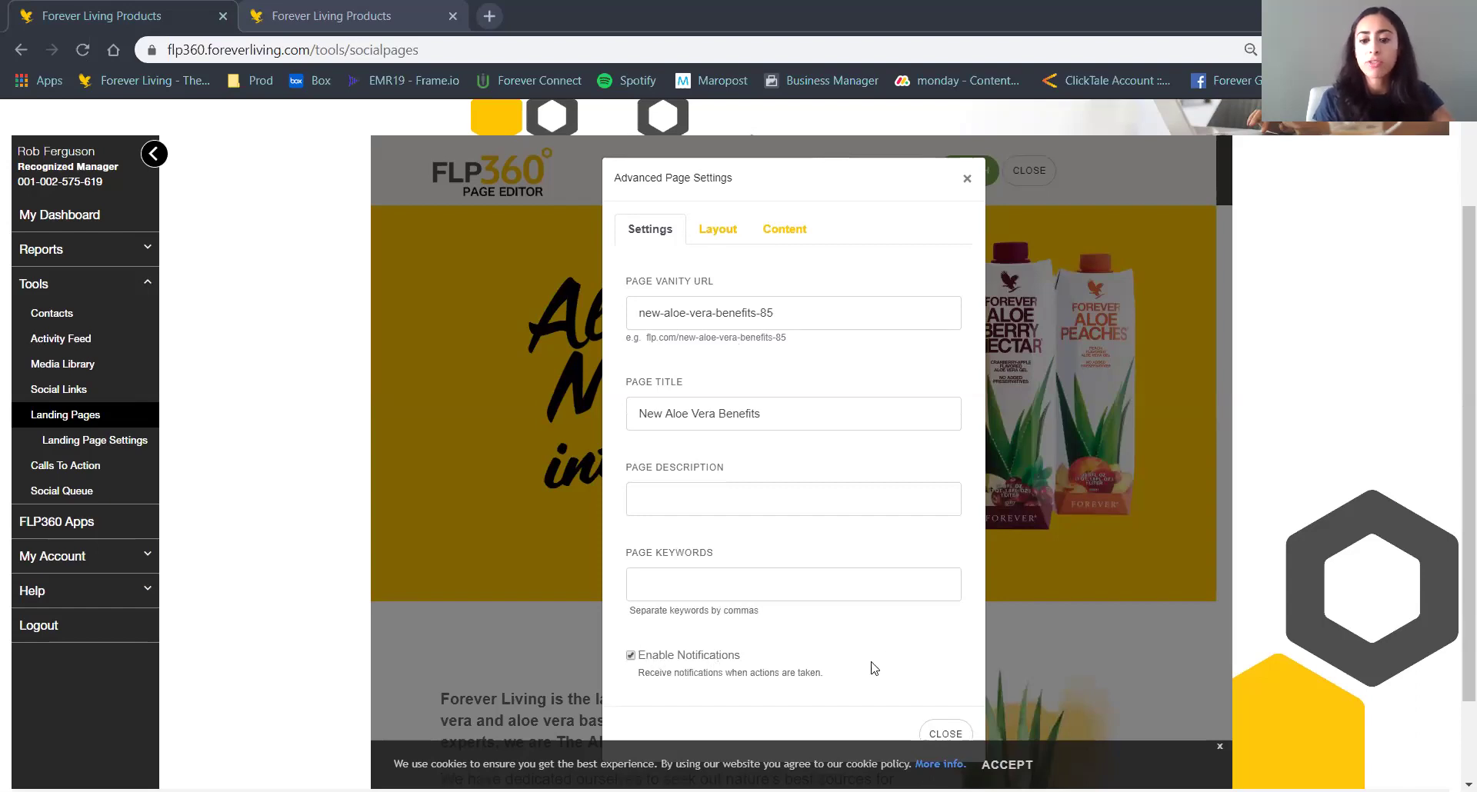
scroll(875, 669, "down", 1)
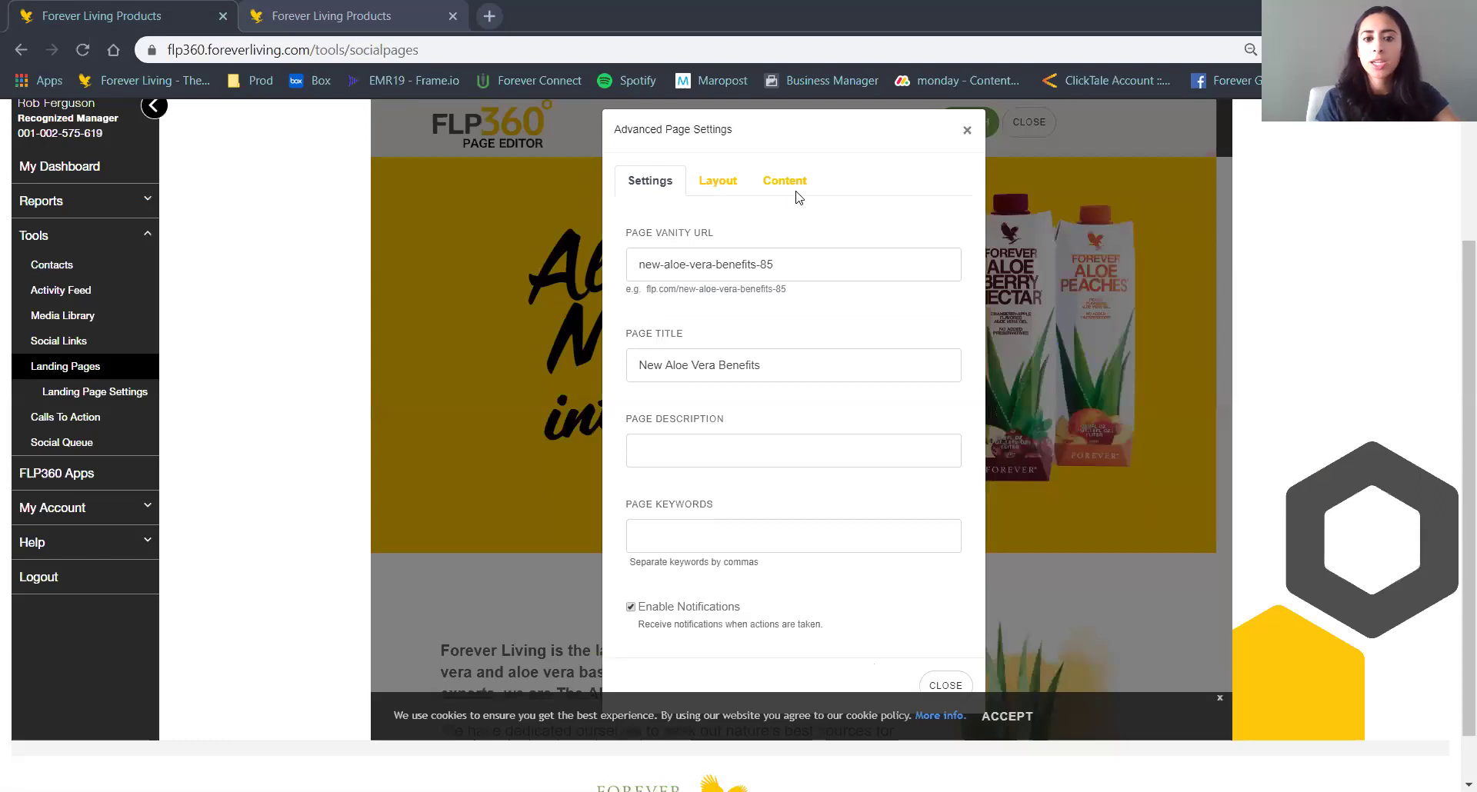
triple_click(805, 258)
Change the Testimonial Video Source from Vimeo to YouTube and apply the settings.
left_click(718, 182)
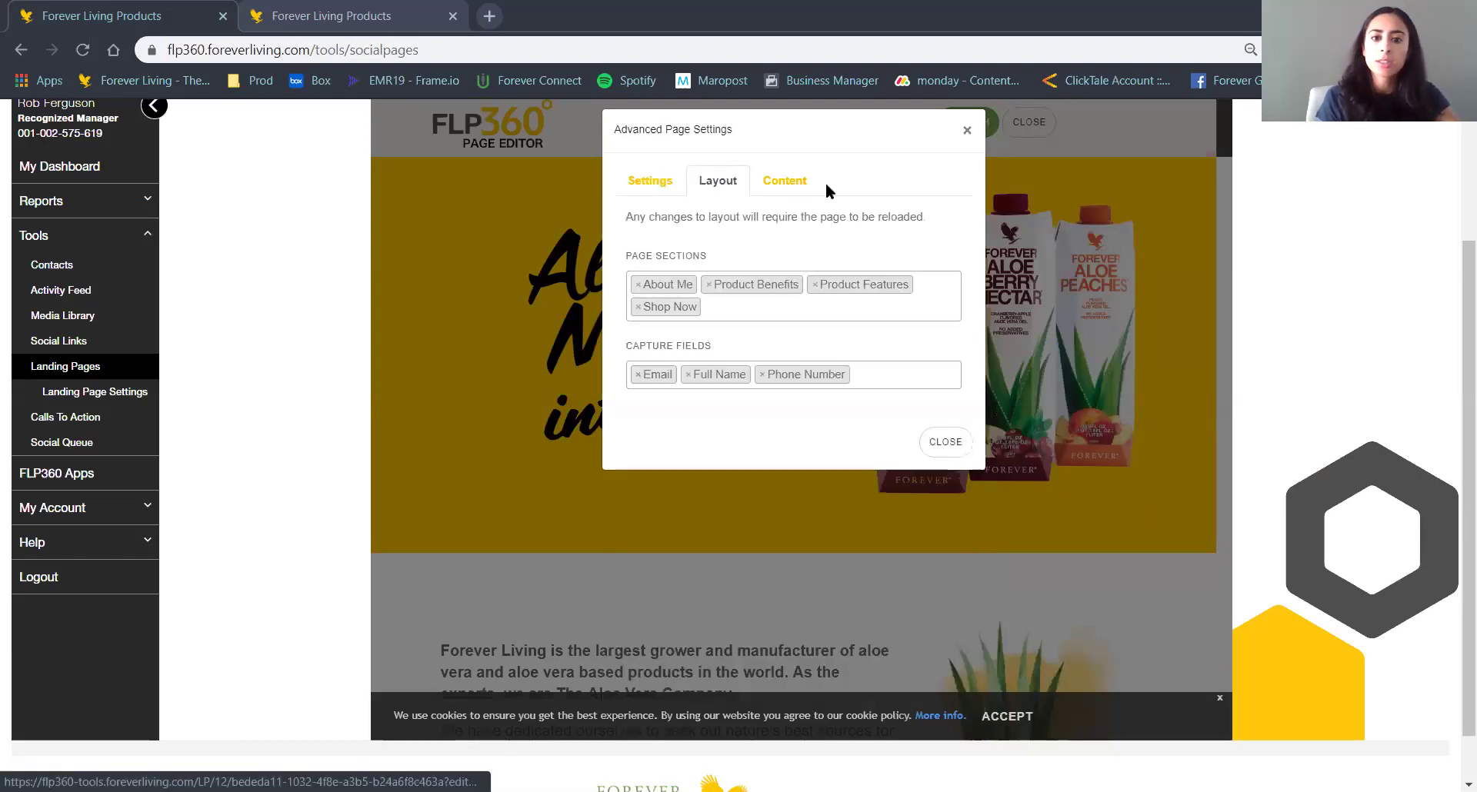
left_click(800, 182)
scroll(771, 397, "down", 1)
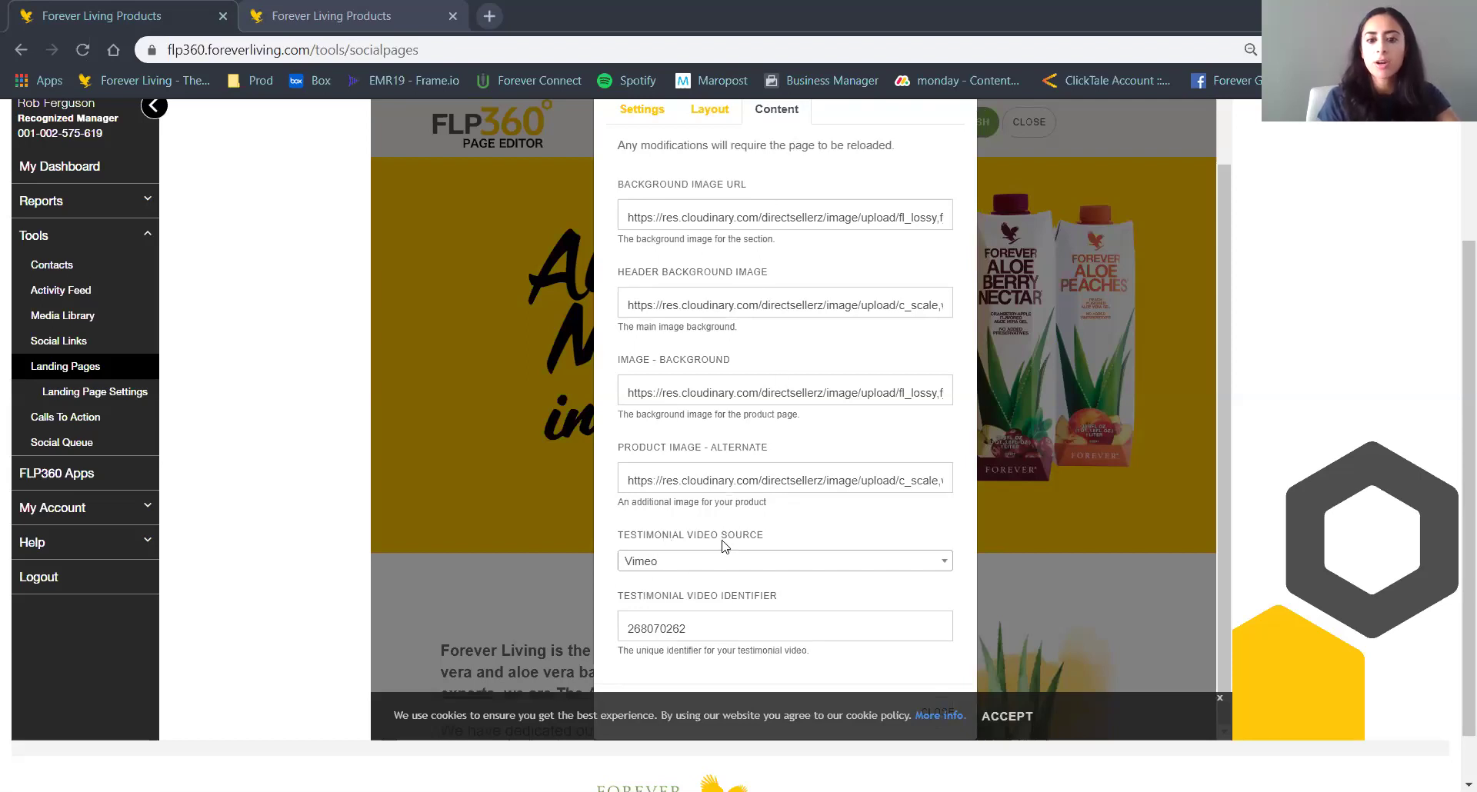
left_click(659, 561)
left_click(765, 575)
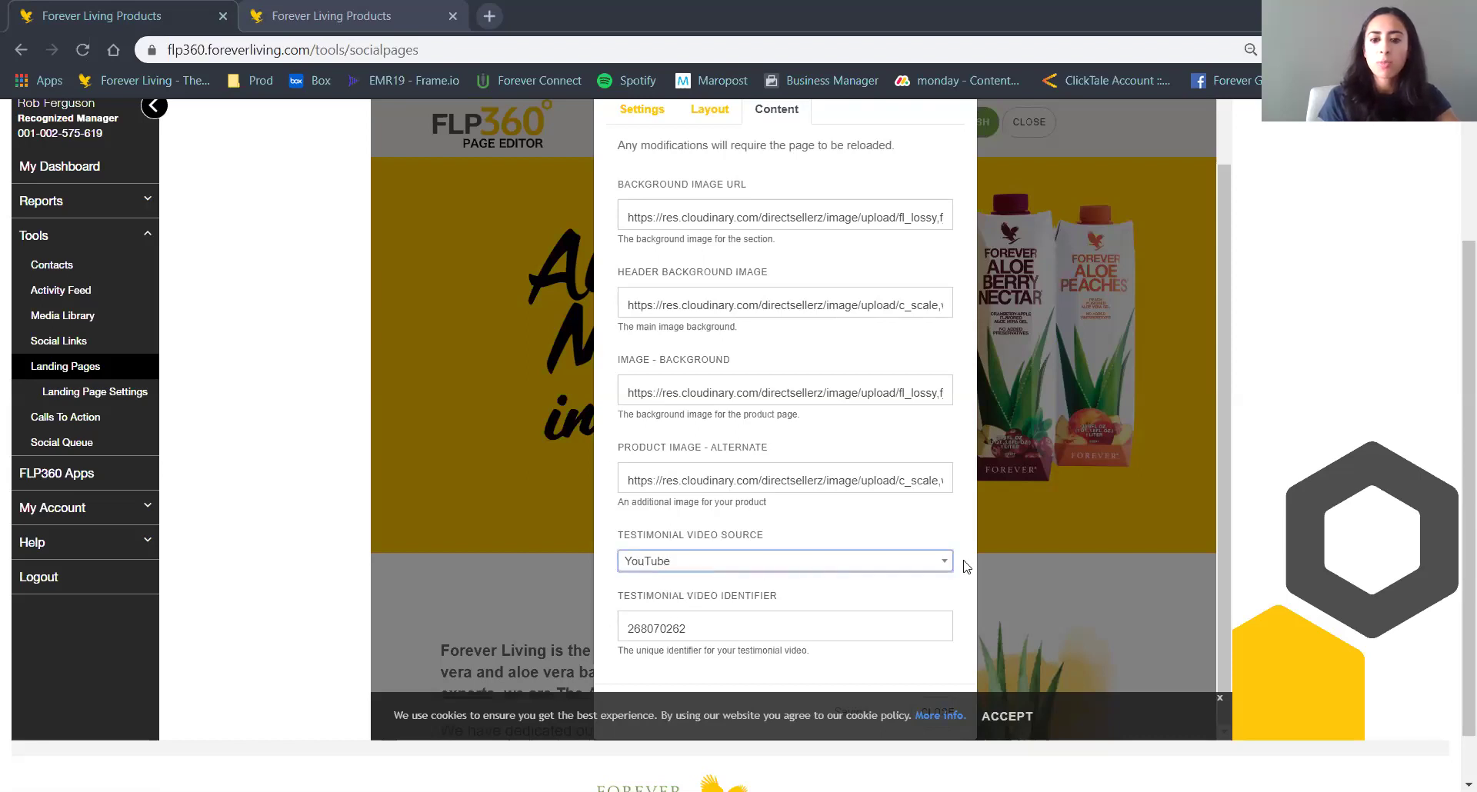
left_click(992, 722)
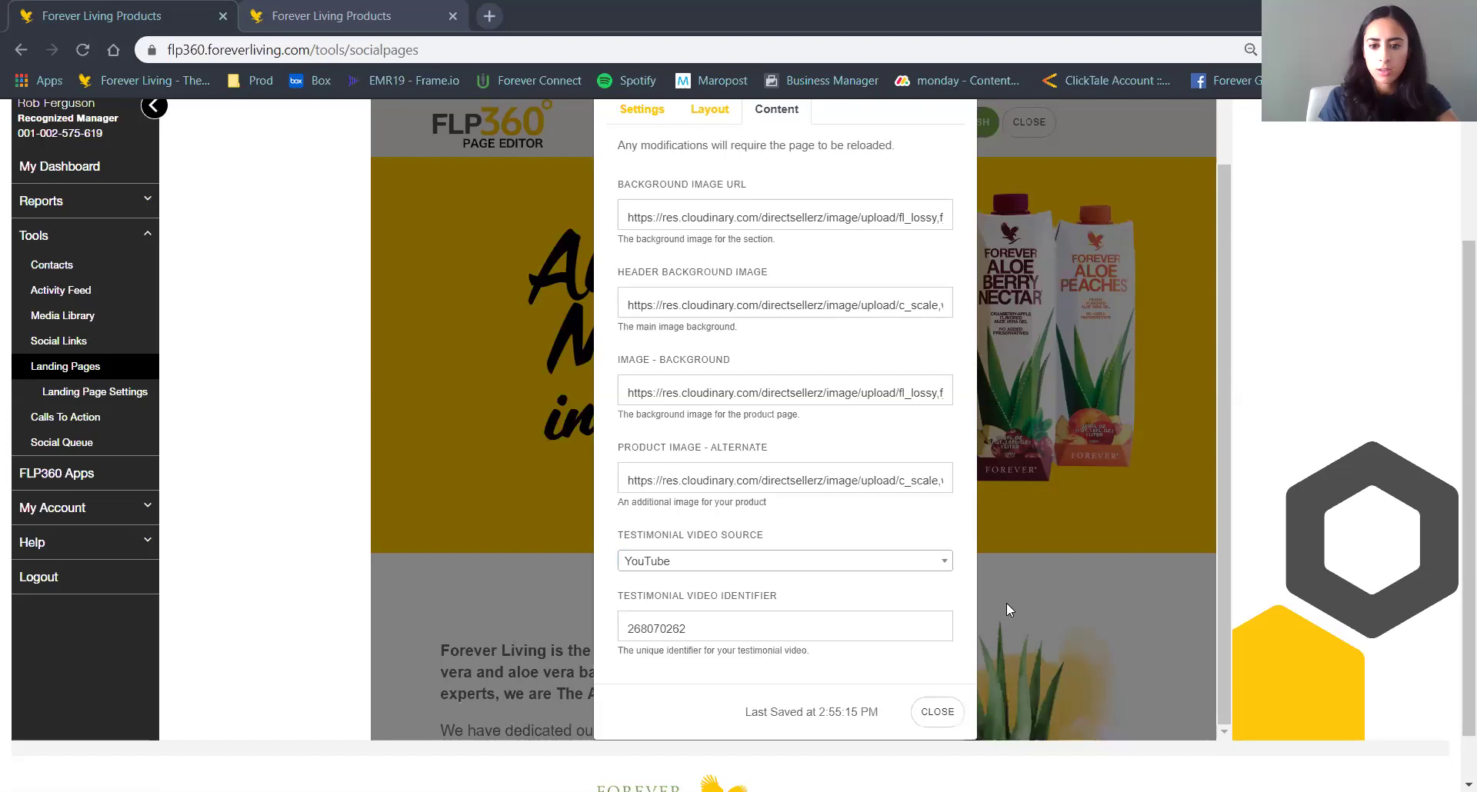
scroll(952, 508, "down", 1)
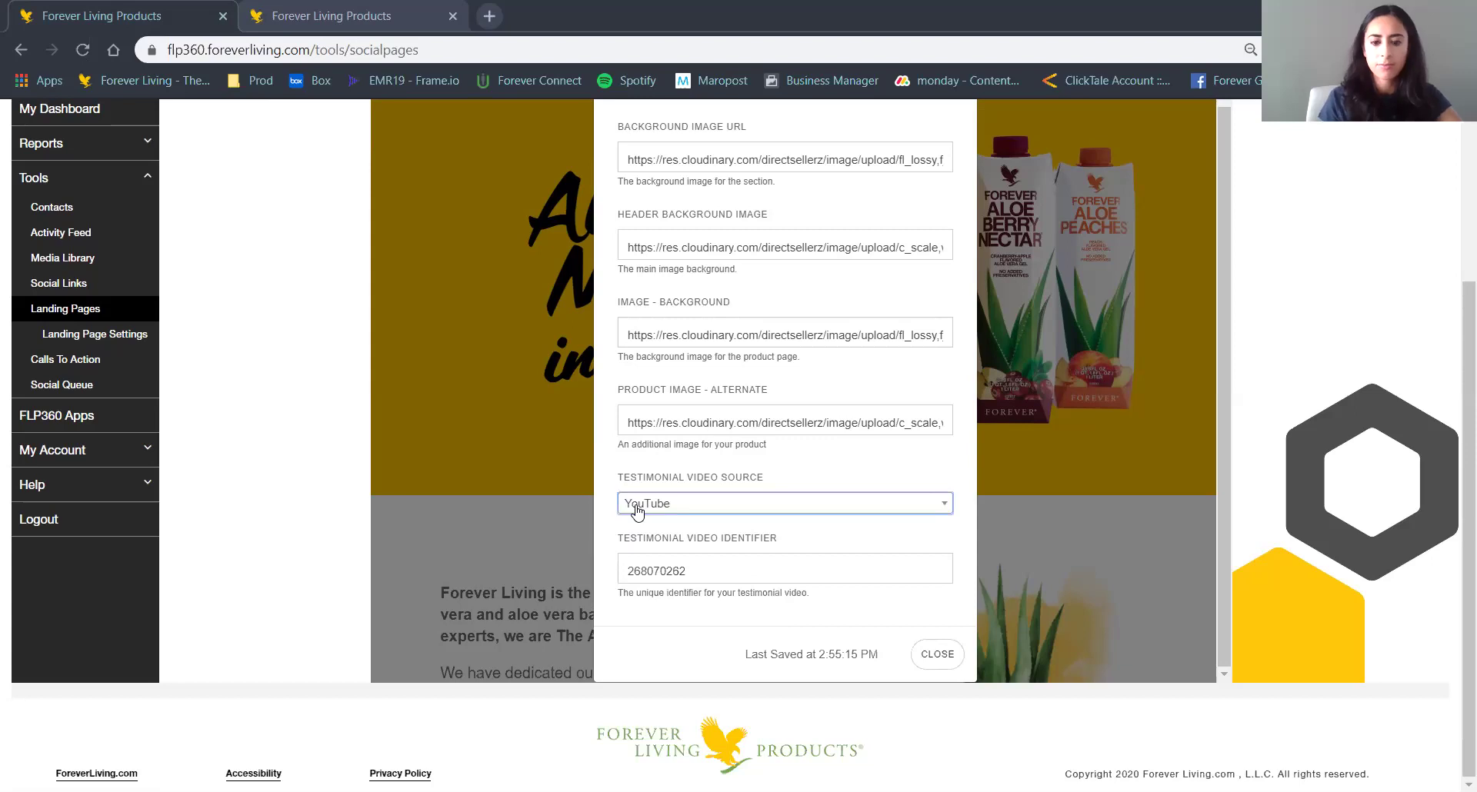
scroll(637, 513, "up", 1)
scroll(637, 512, "down", 1)
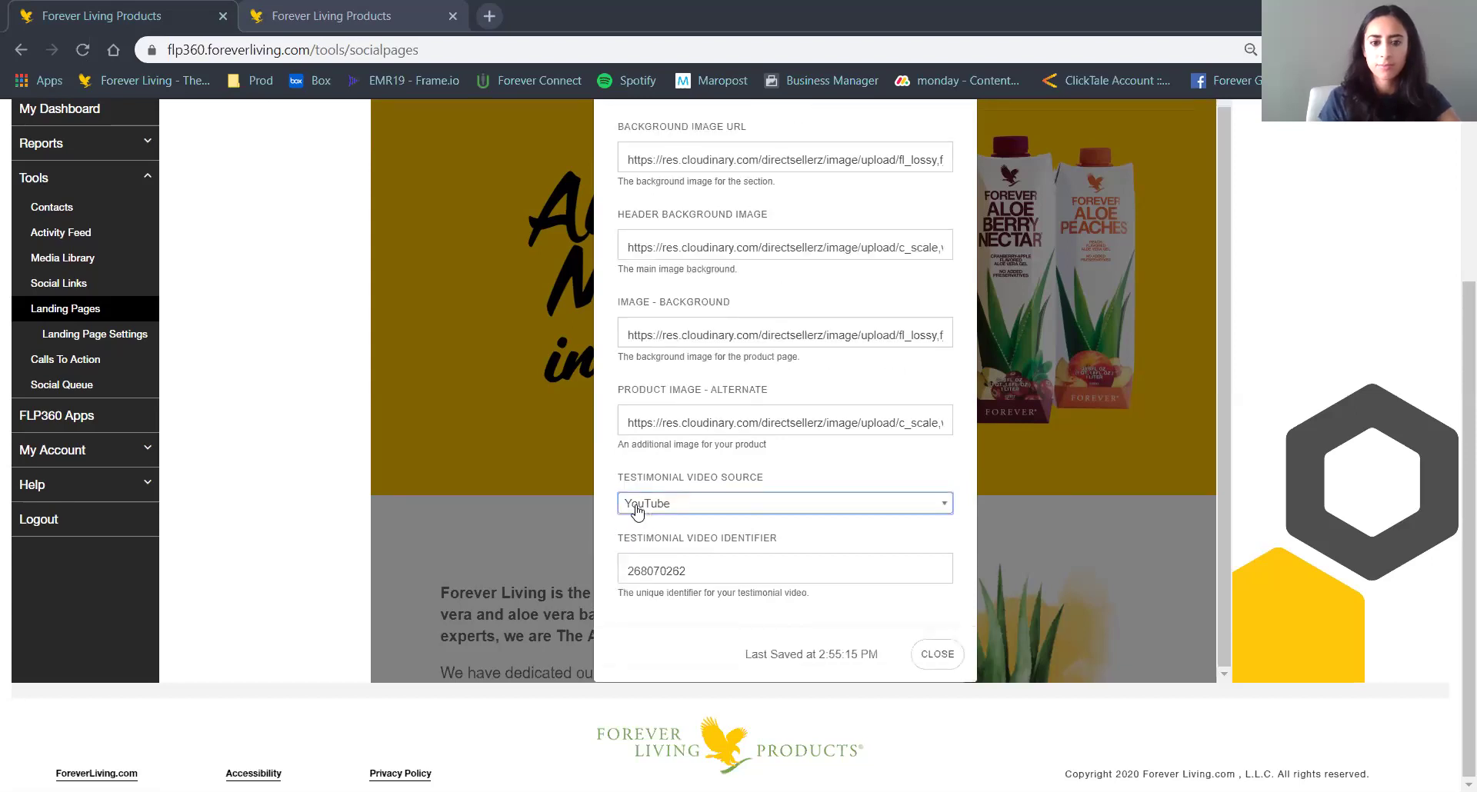
left_click(937, 655)
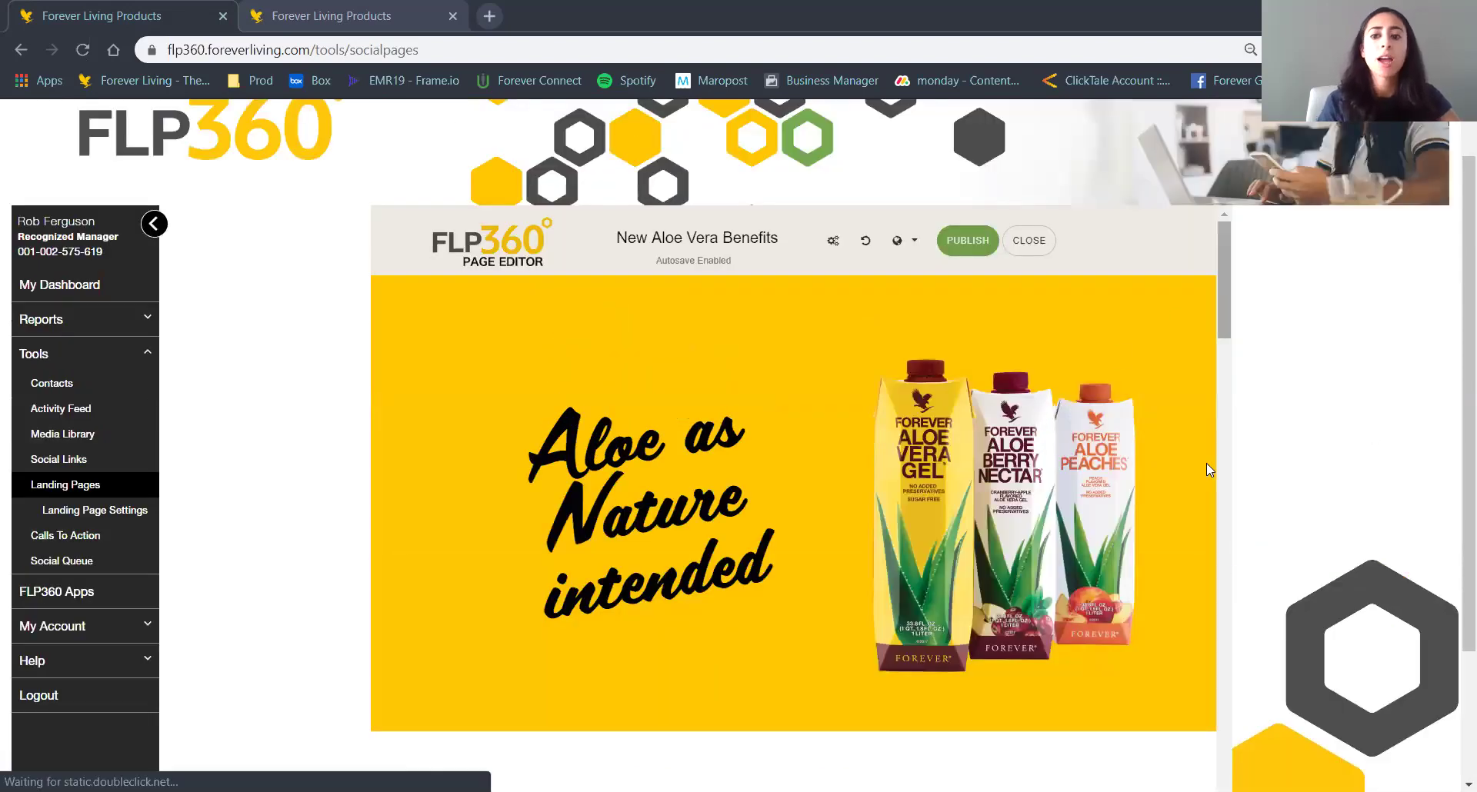
Publish New Aloe Vera Benefits, confirming it replaces the earlier published version.
scroll(1207, 463, "down", 15)
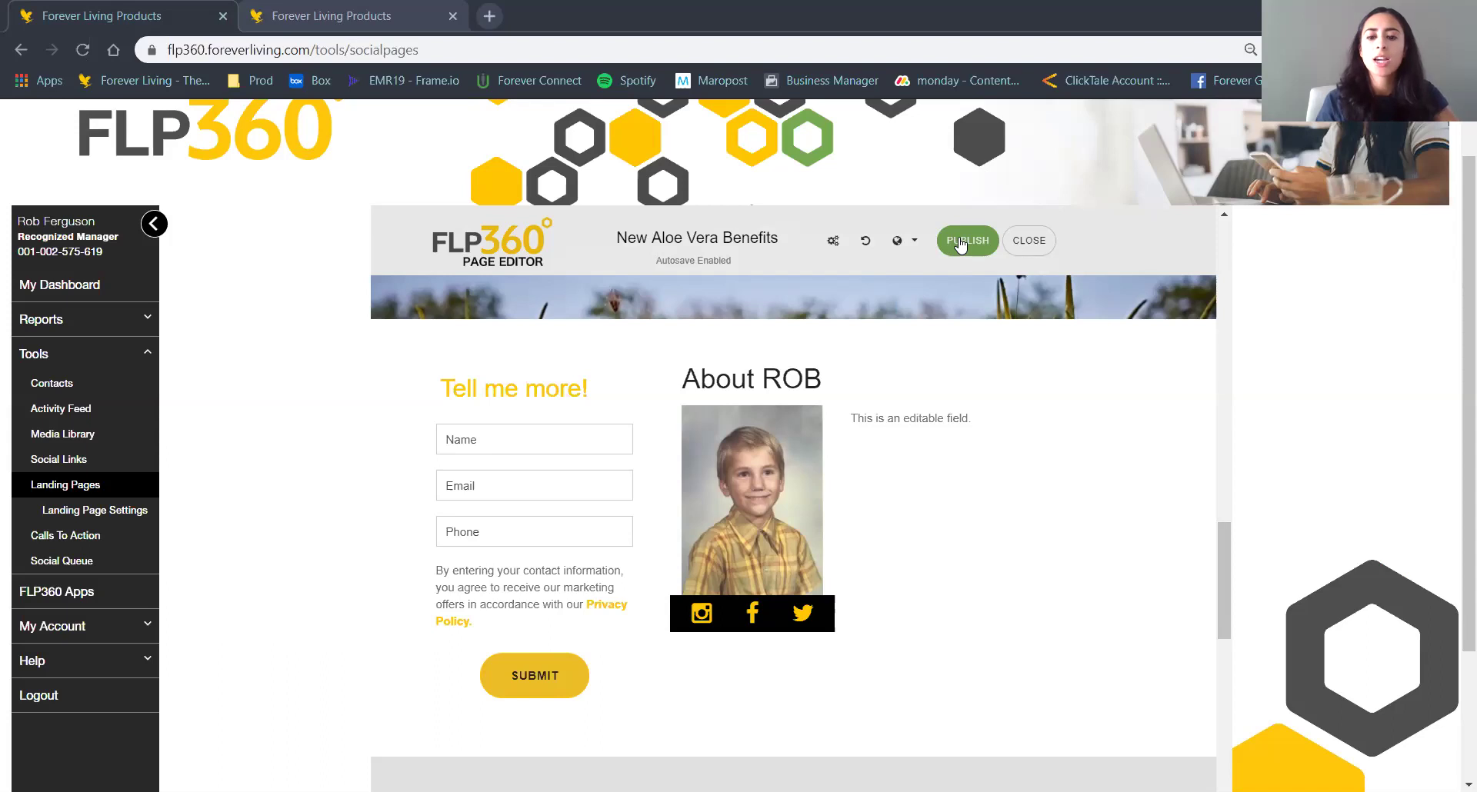
left_click(960, 245)
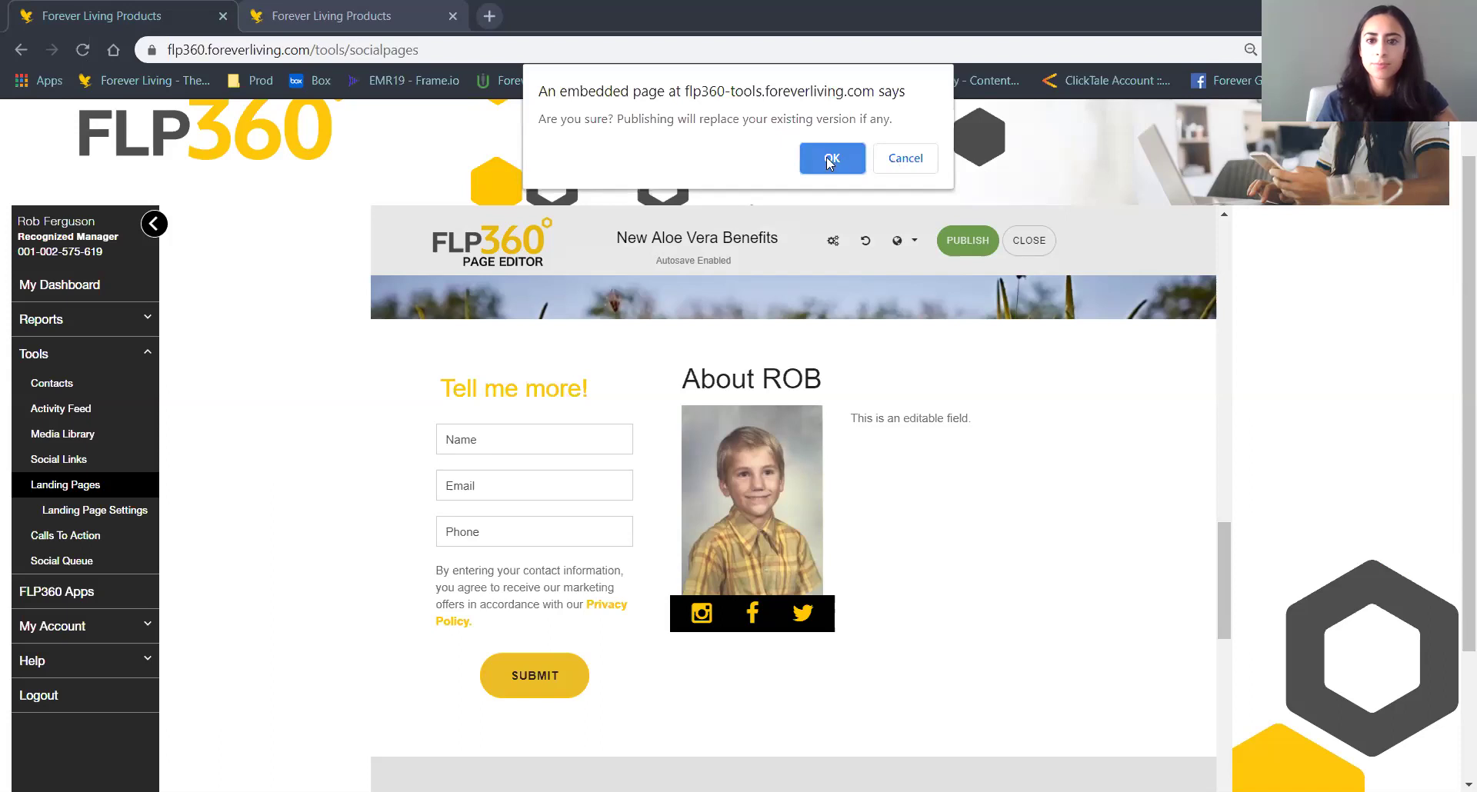
key("Return")
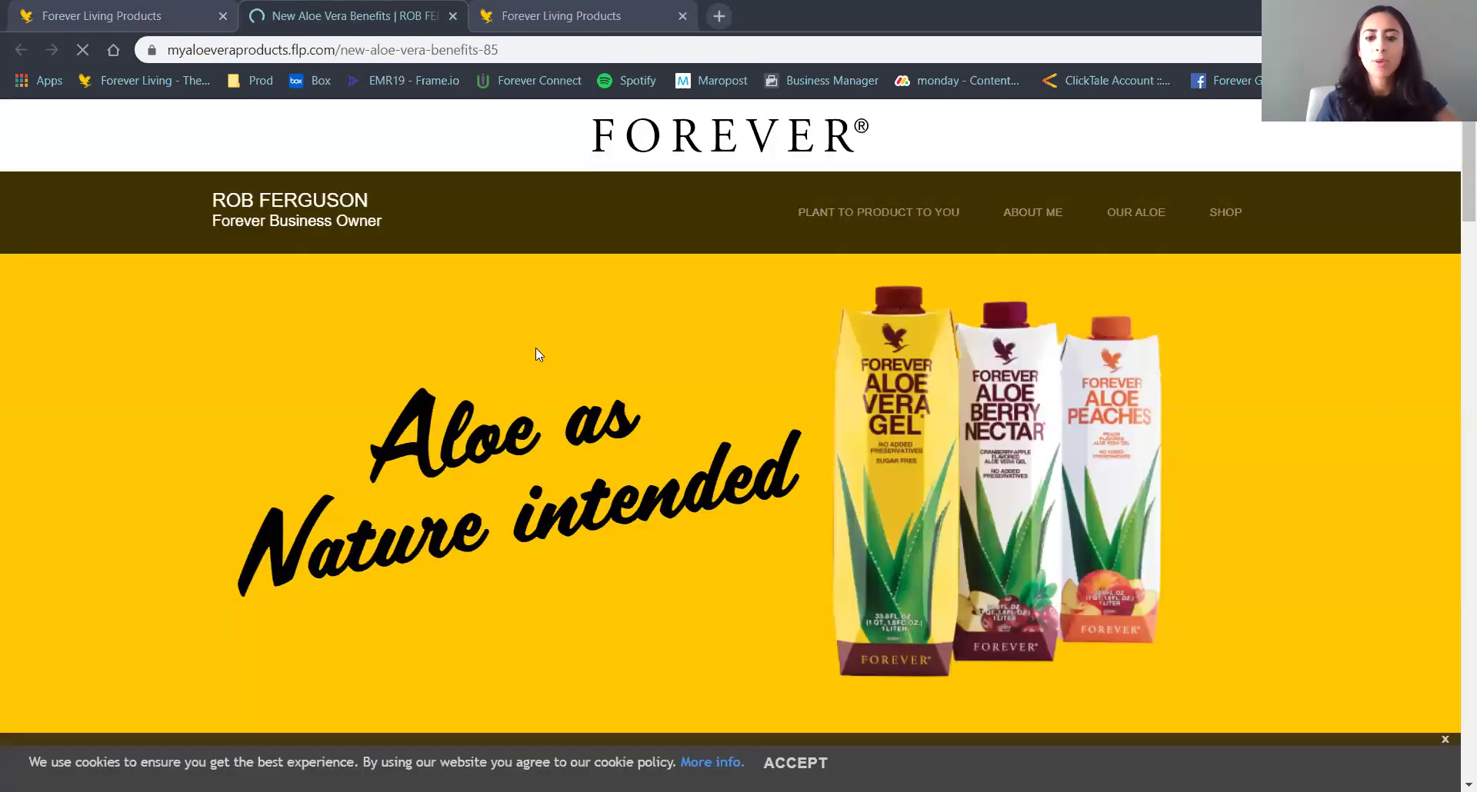
Jump to ABOUT ME on the live New Aloe Vera Benefits page, select the About ROB bio, then close that tab.
scroll(537, 350, "down", 5)
left_click(1033, 203)
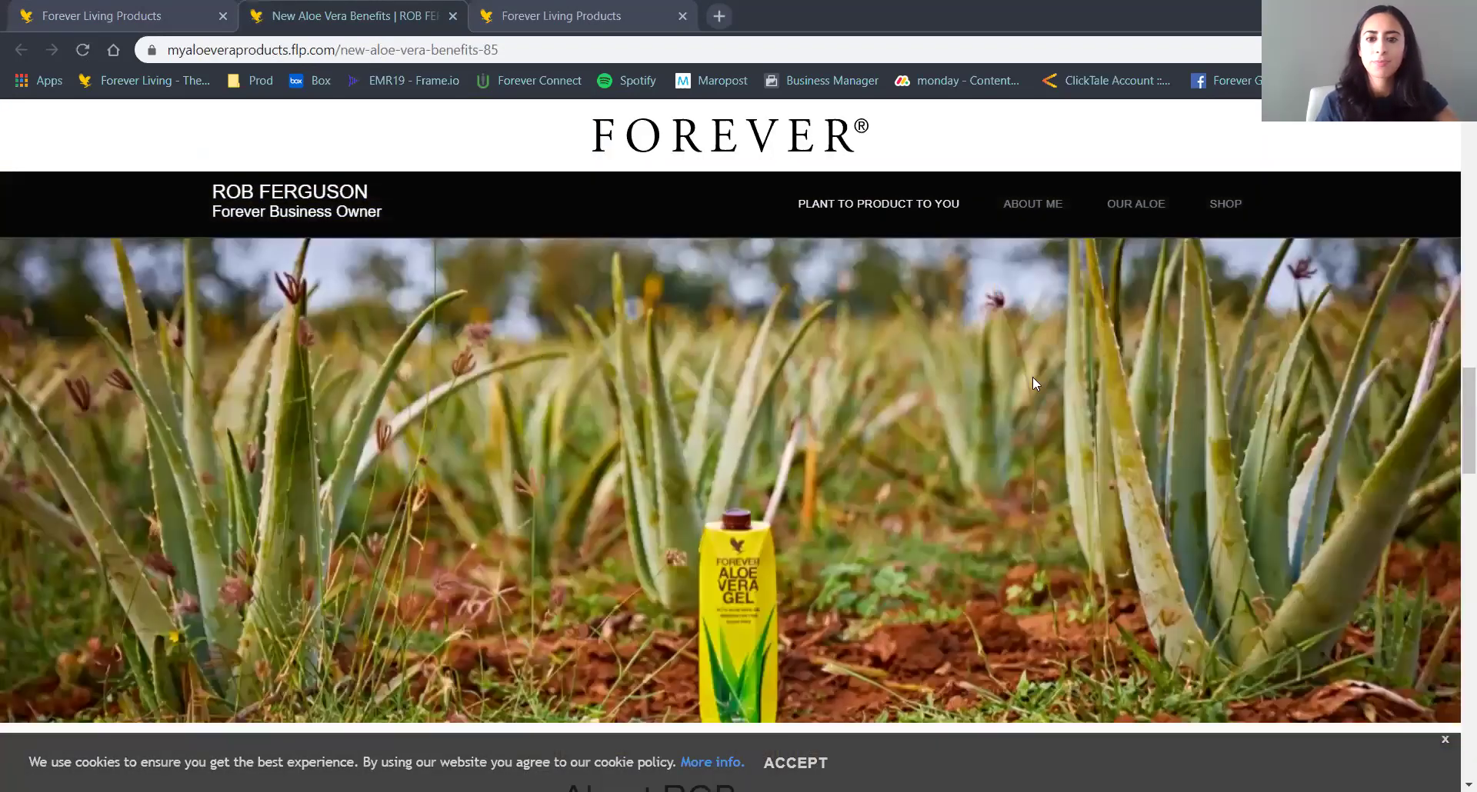
triple_click(908, 251)
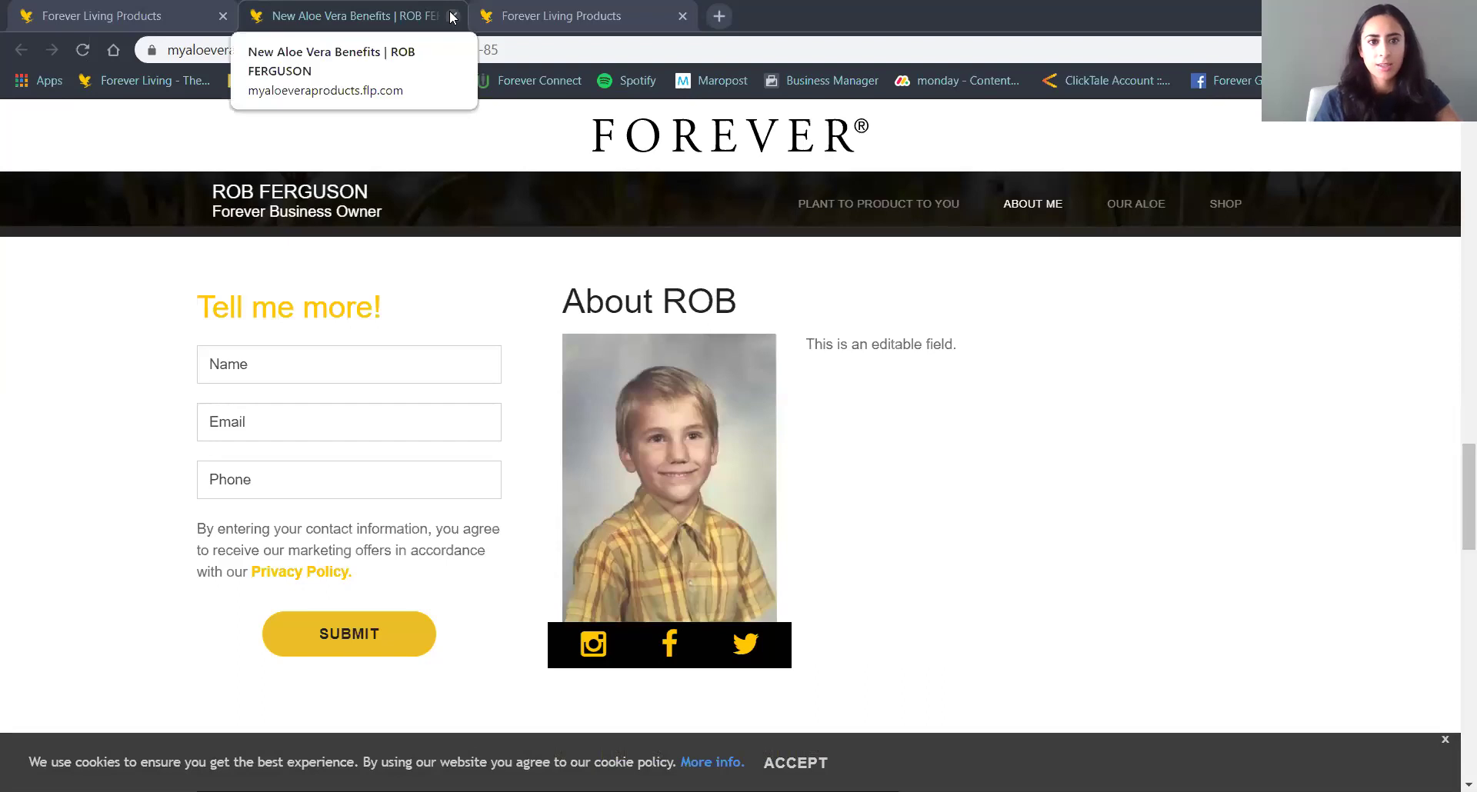
left_click(453, 16)
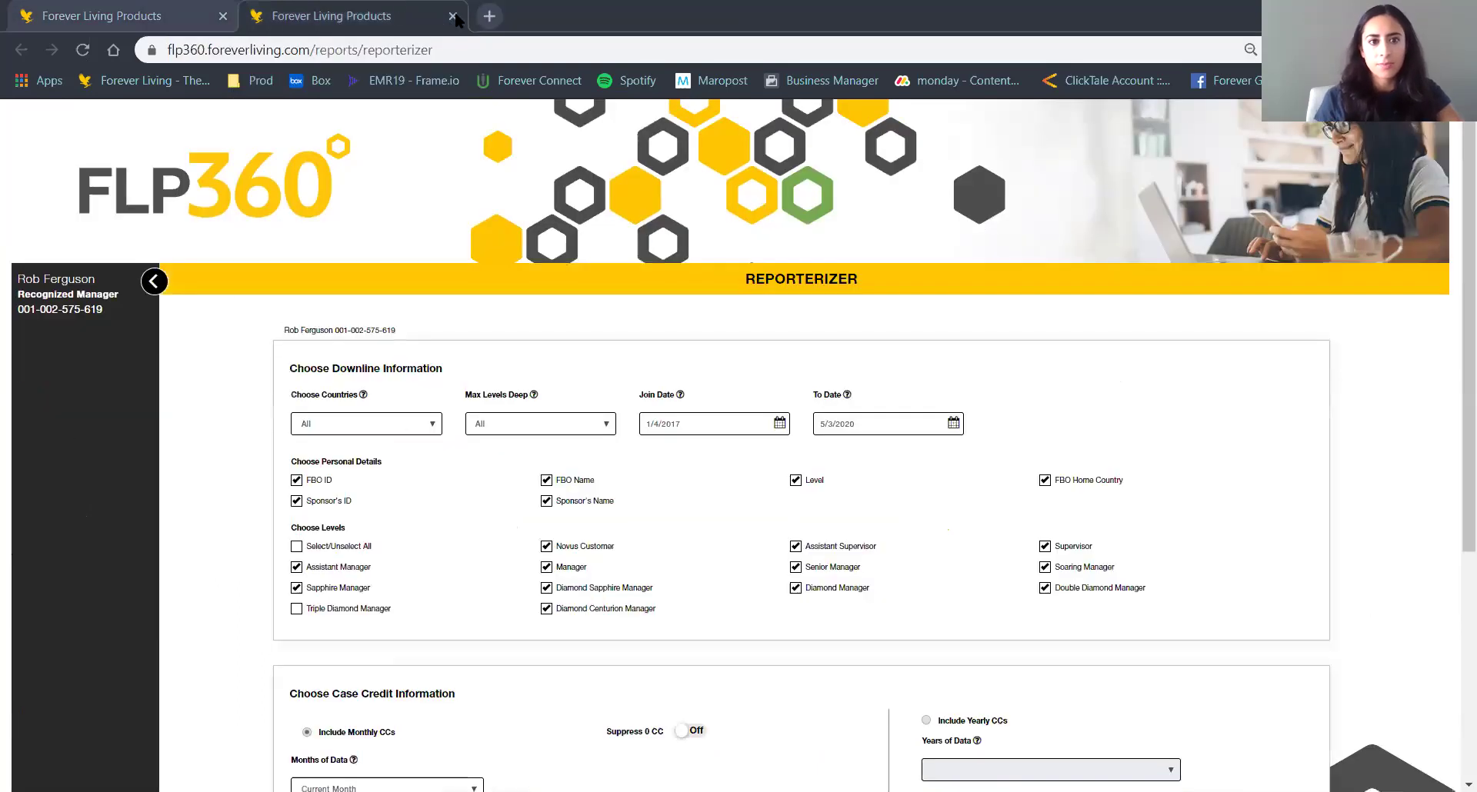
Close the Reporterizer page, collapse the Tools menu and expand Help in the sidebar.
left_click(454, 17)
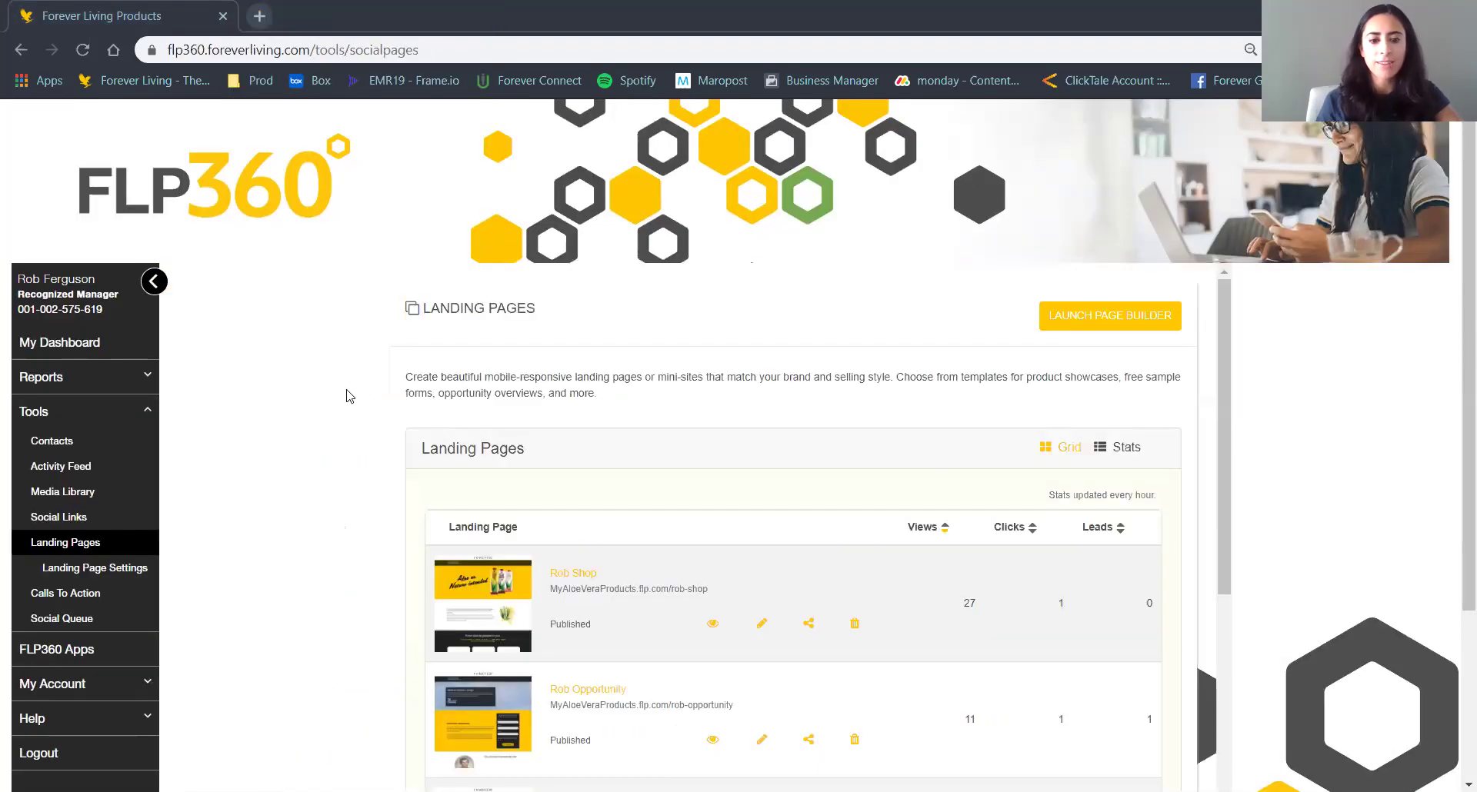
scroll(86, 356, "down", 2)
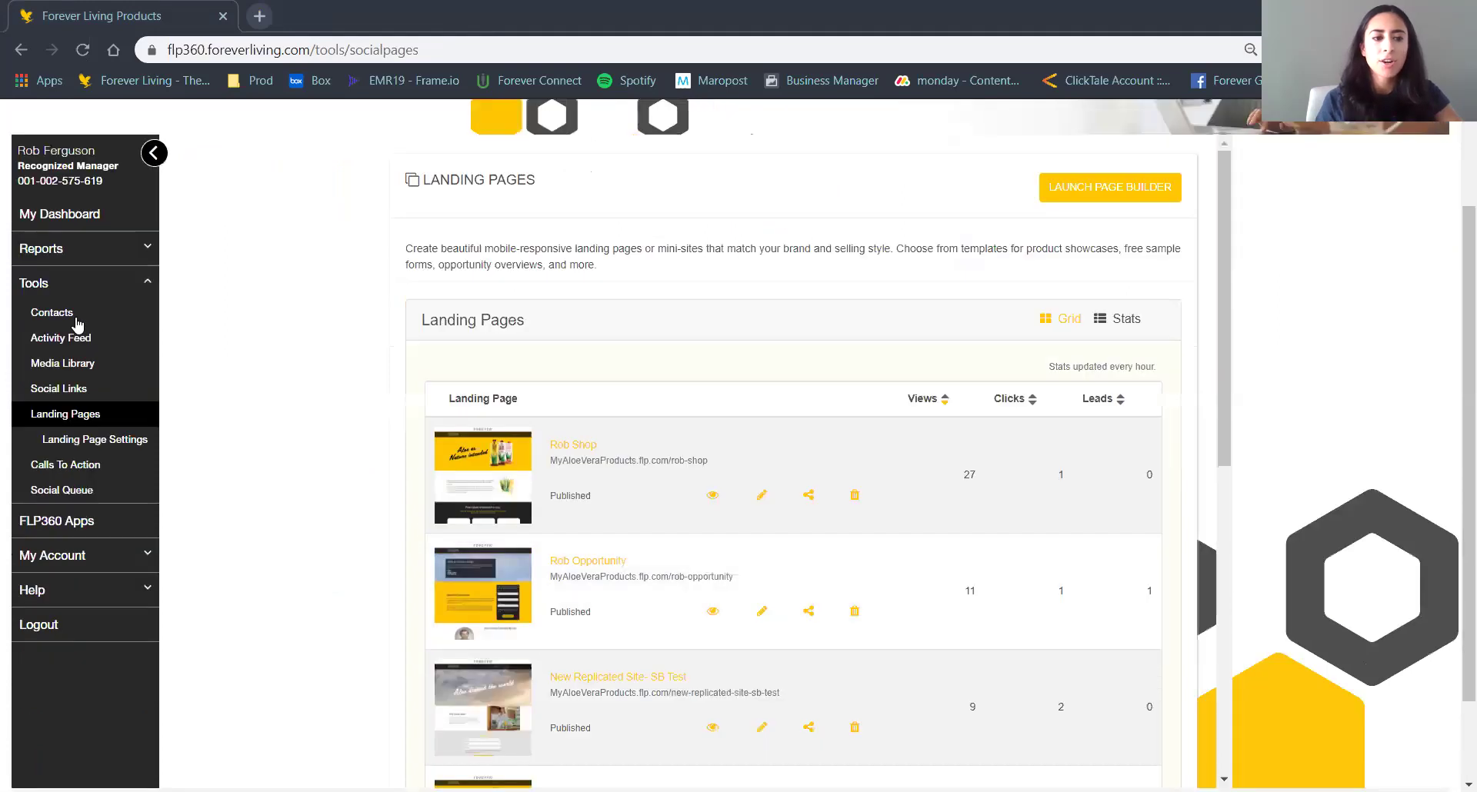
left_click(147, 284)
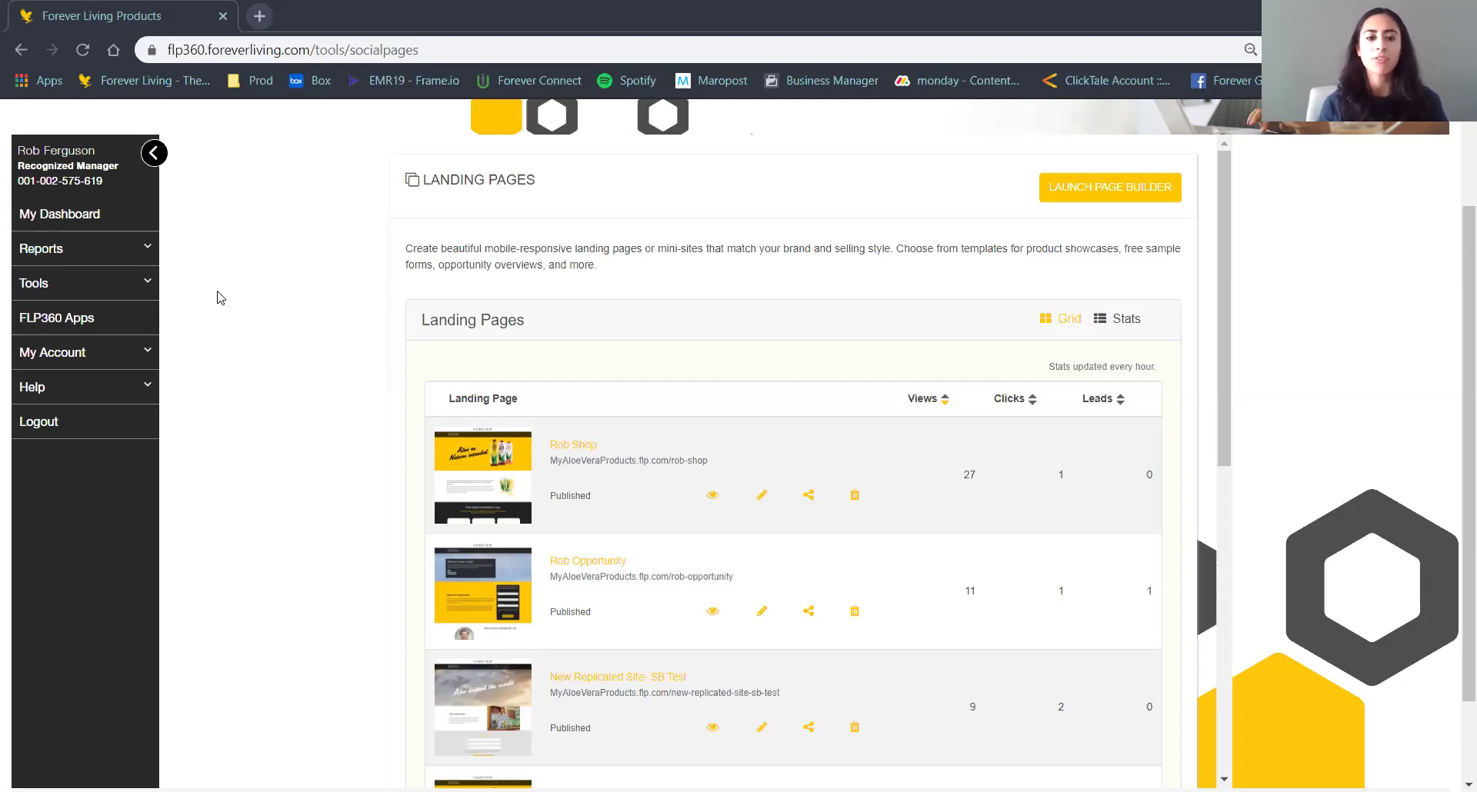
left_click(103, 390)
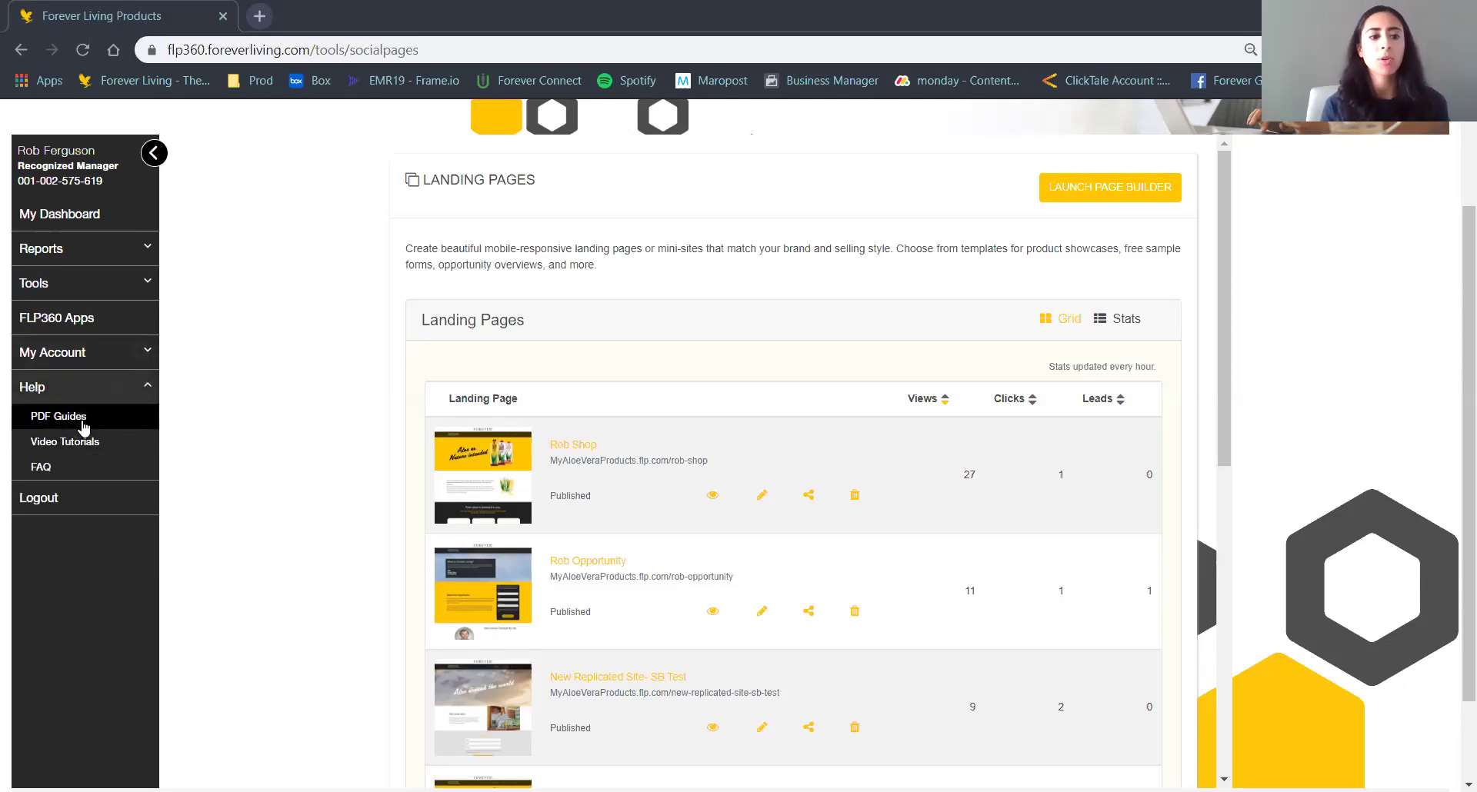